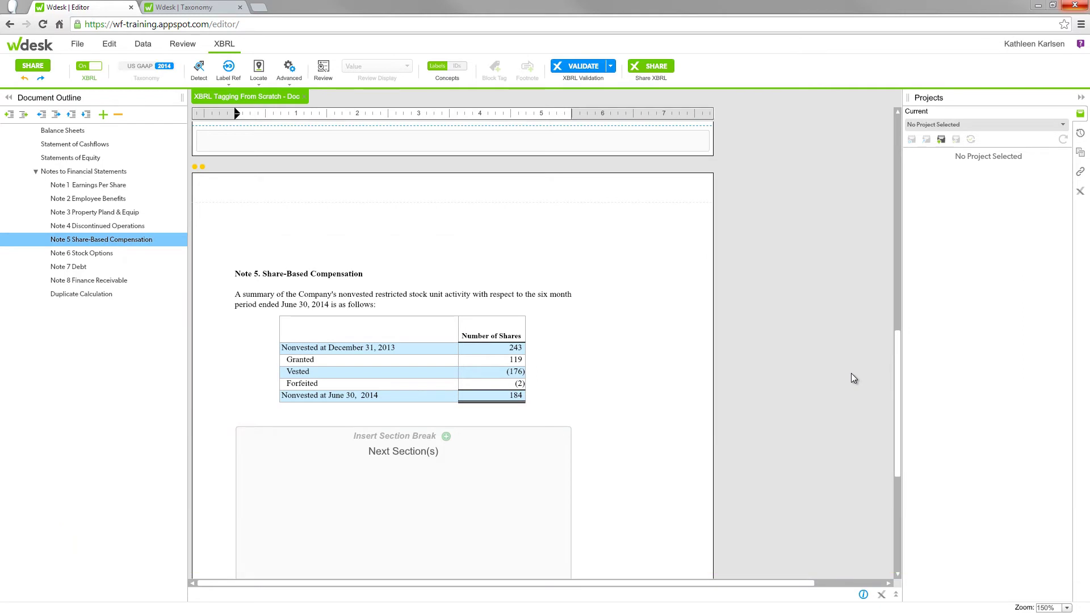
# - Switch to the Wdesk Taxonomy Analyzer and examine the details and presentation tree of Disclosure of Compensation Related Costs, Share-based Payments [Text Block]
pyautogui.click(169, 8)
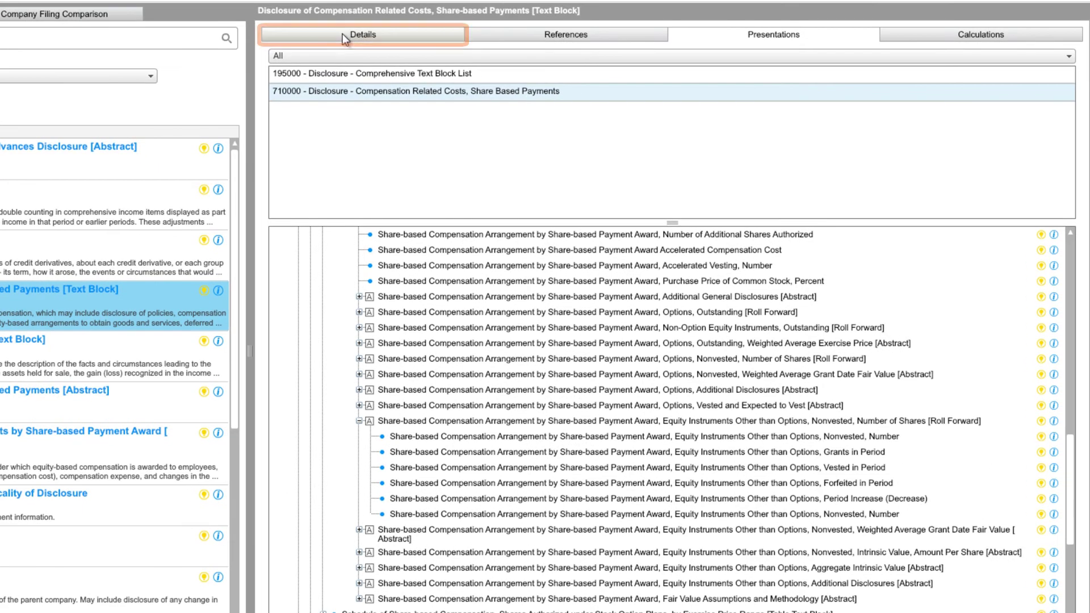
pyautogui.click(344, 35)
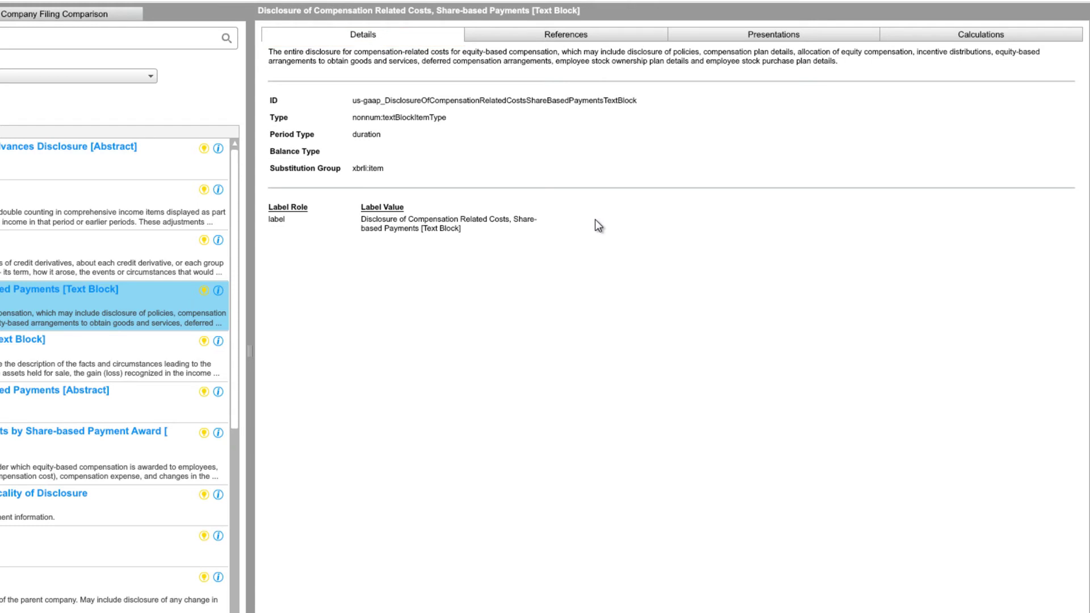
pyautogui.click(787, 37)
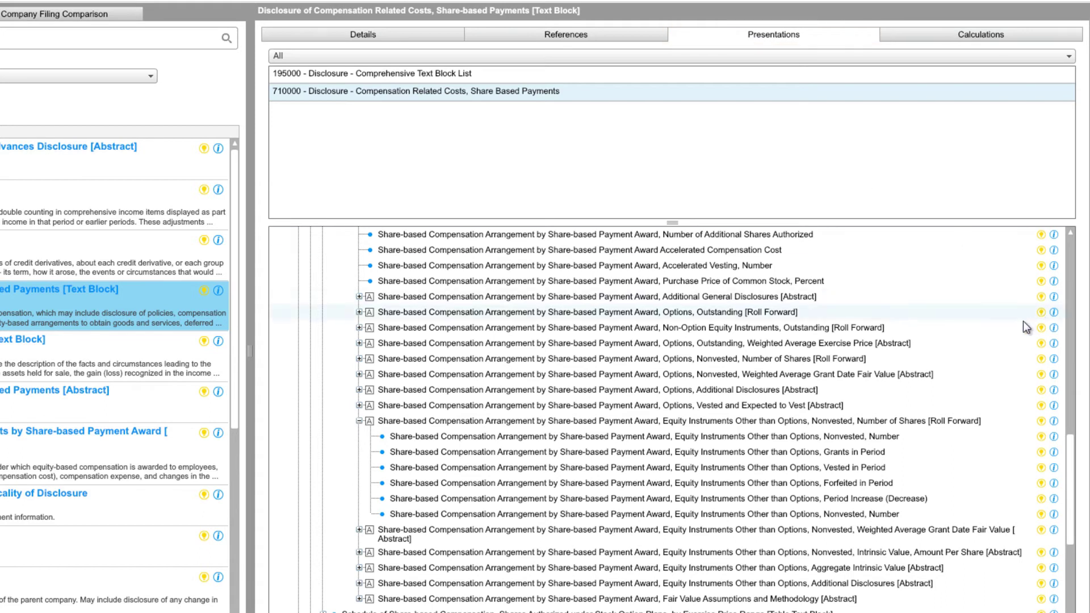
pyautogui.moveTo(1072, 452); pyautogui.dragTo(1077, 246)
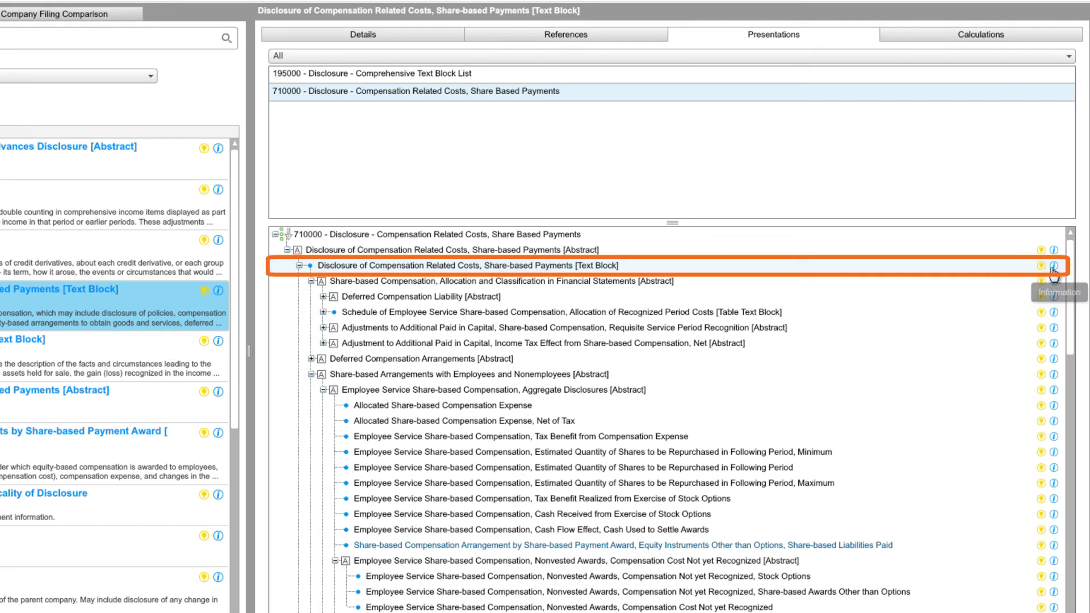
pyautogui.moveTo(1072, 267); pyautogui.dragTo(1072, 478)
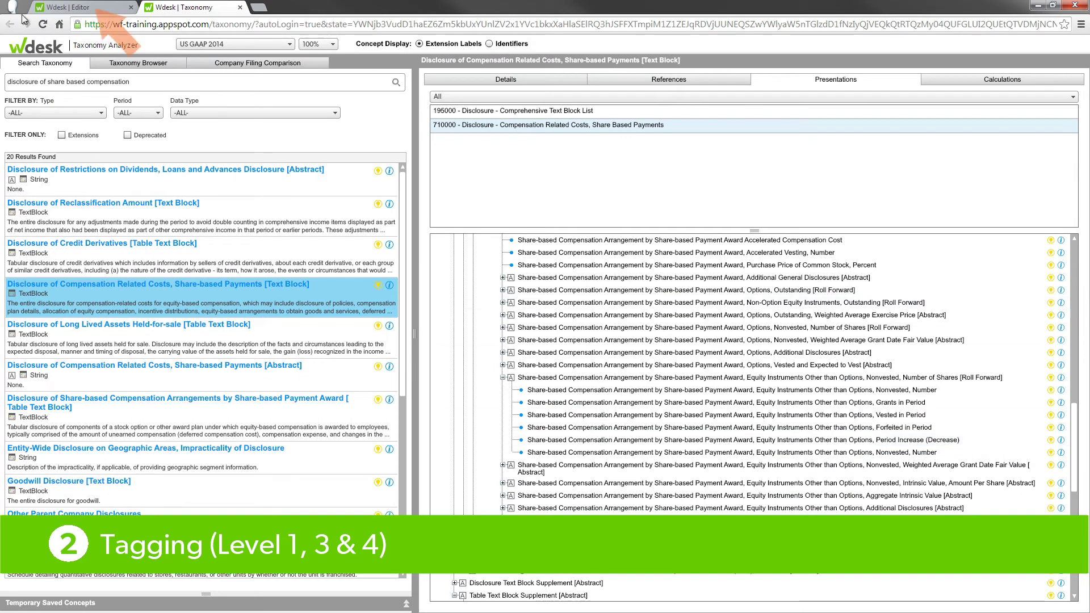
# - Back in the Wdesk Editor, add a text block tag from the Note 5 title text through its table, staying with the section's end
pyautogui.click(88, 8)
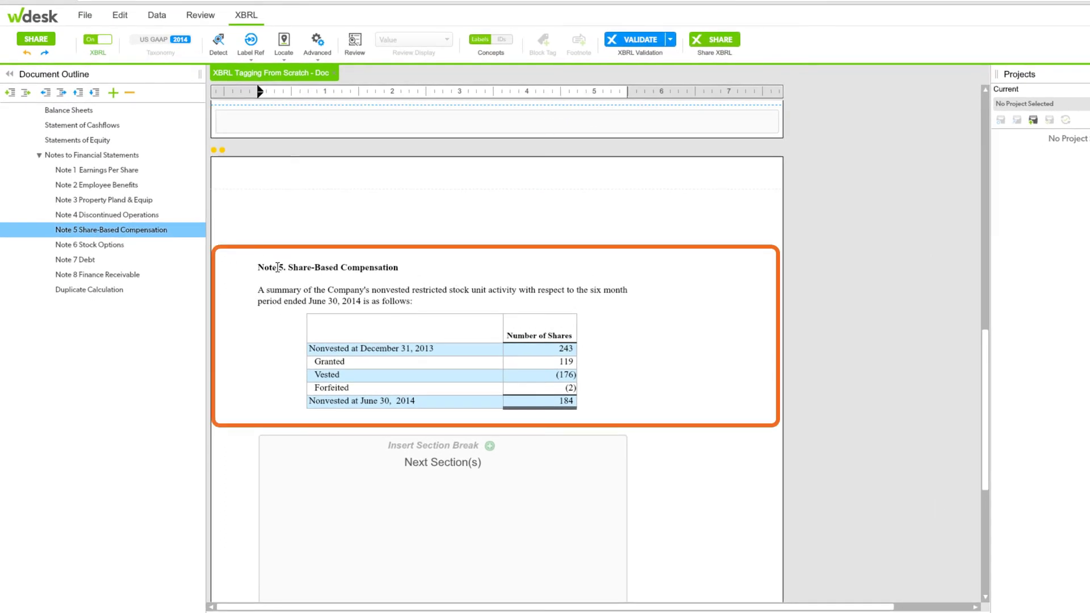
pyautogui.moveTo(288, 268); pyautogui.dragTo(576, 370)
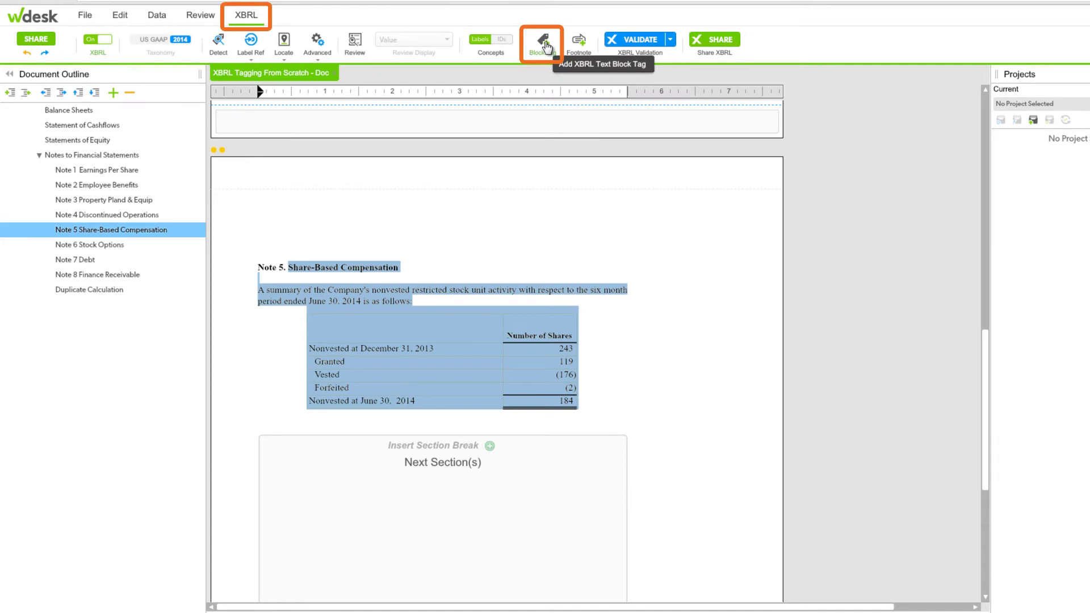
pyautogui.click(543, 43)
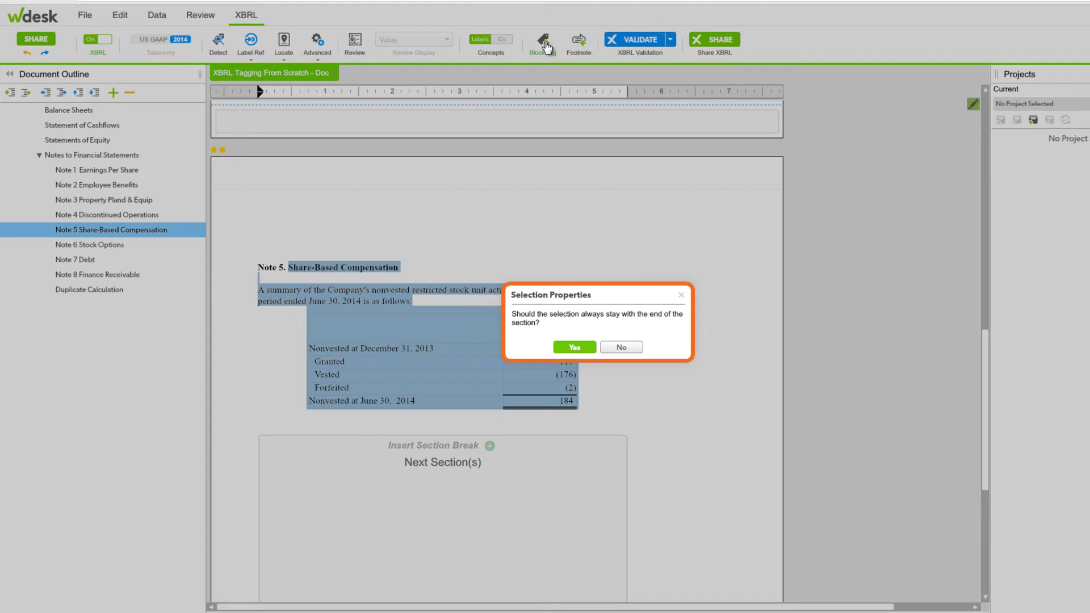
pyautogui.click(588, 349)
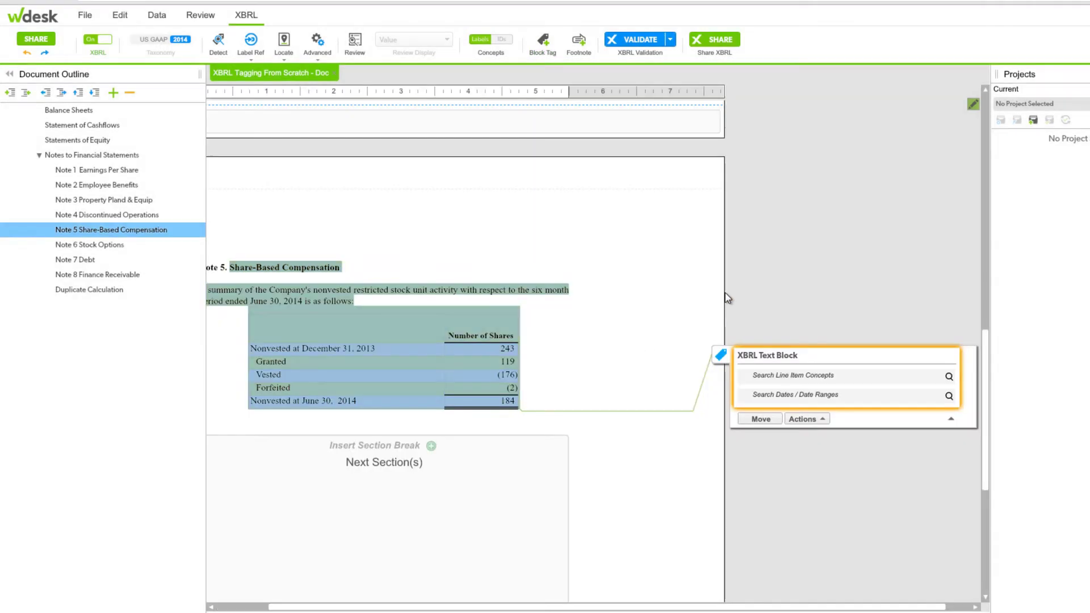
# - For the tag's line item concept, mark the selection as an entire Note/Footnote (L1) and define a new Note/Disclosure outline section labelled "Share-Based Compensation"
pyautogui.click(792, 377)
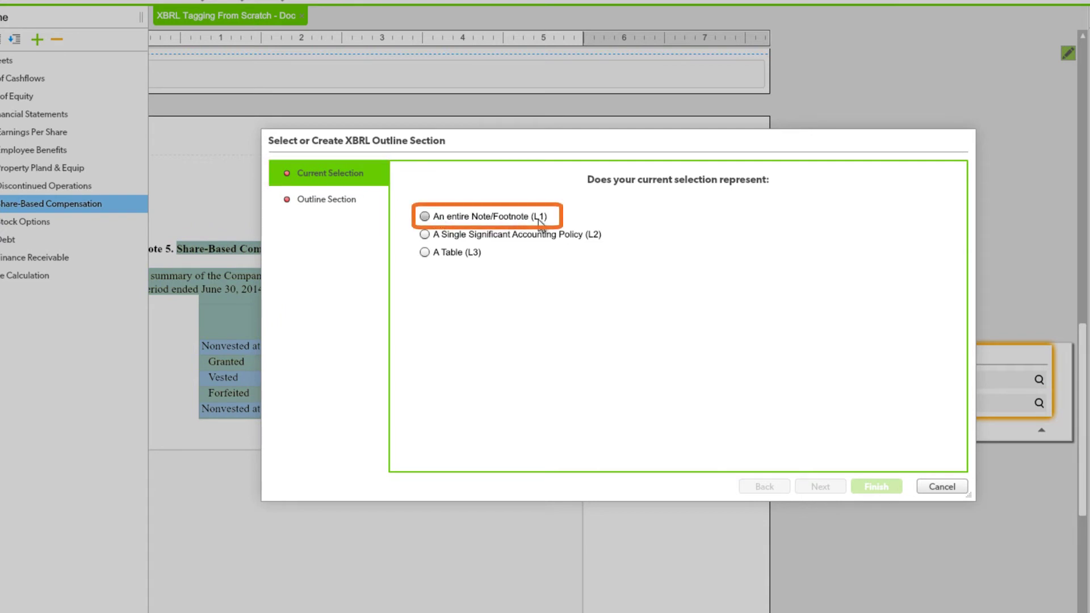
pyautogui.click(425, 217)
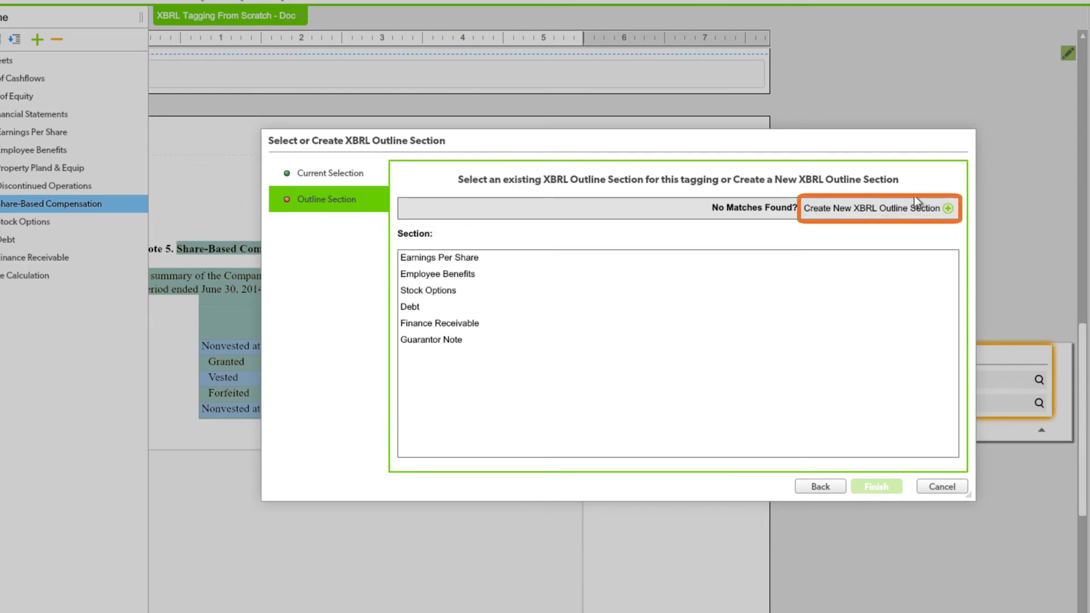
pyautogui.click(948, 209)
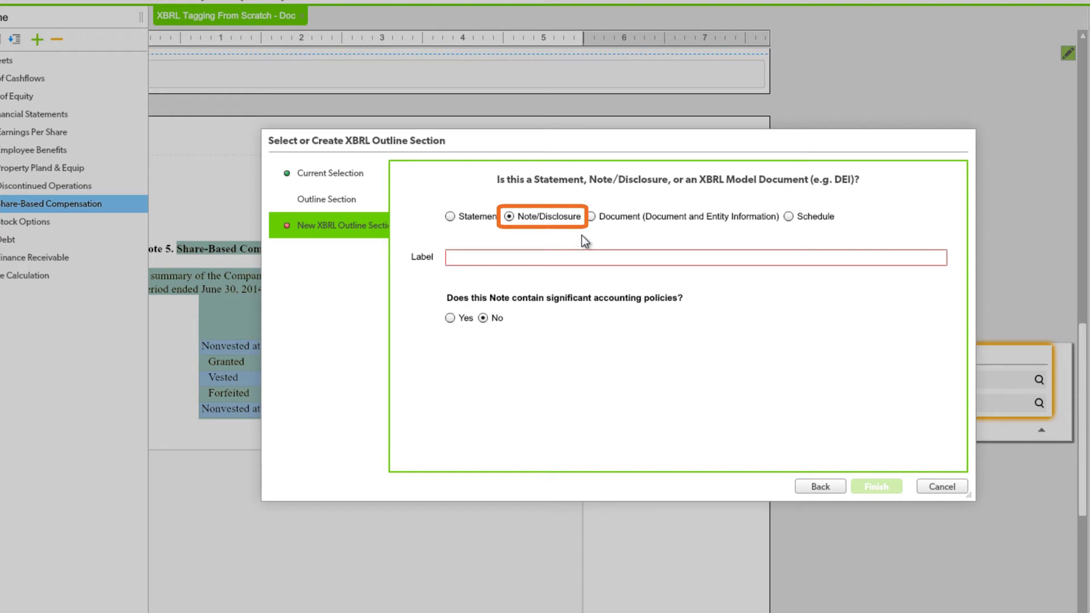
pyautogui.click(457, 258)
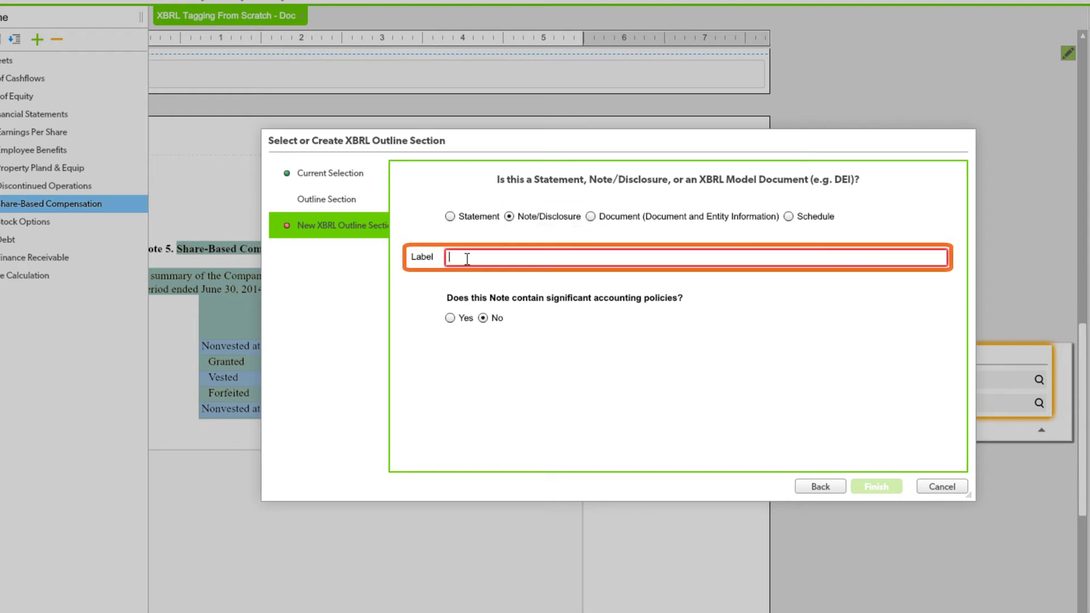
pyautogui.write('Share')
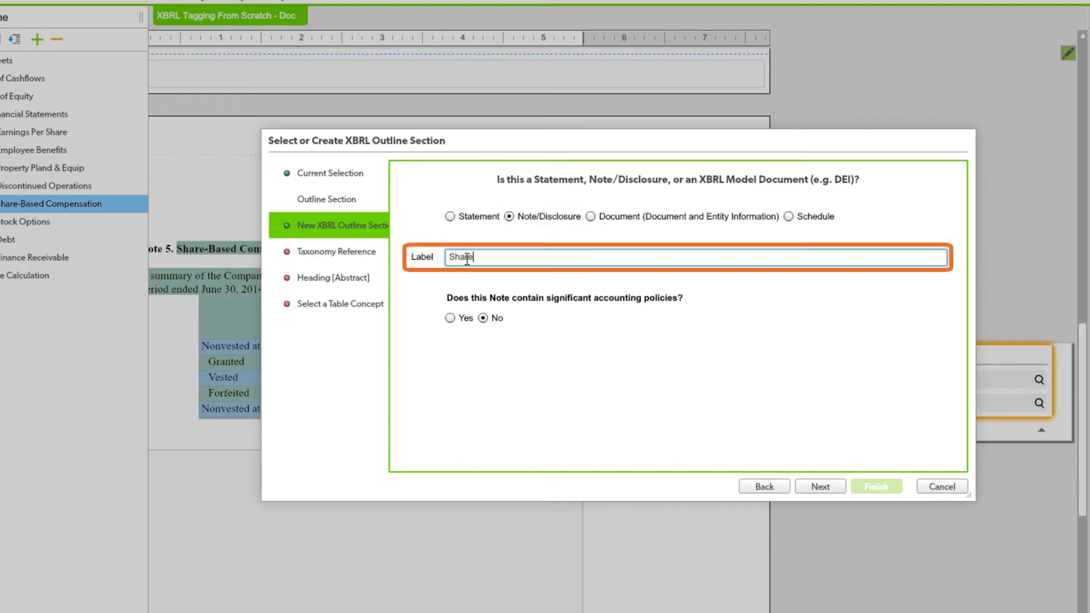
pyautogui.write('-Based Compensation')
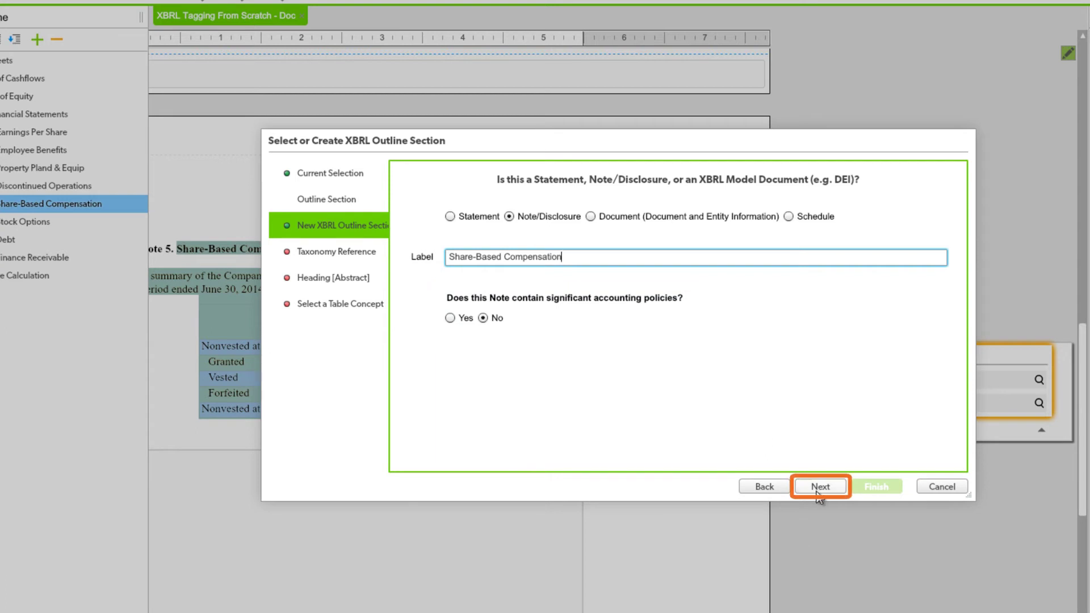
# - Base the new section on 710000 - Disclosure - Compensation Related Costs, Share Based Payments, keep the default heading, and finish without a table concept
pyautogui.click(332, 261)
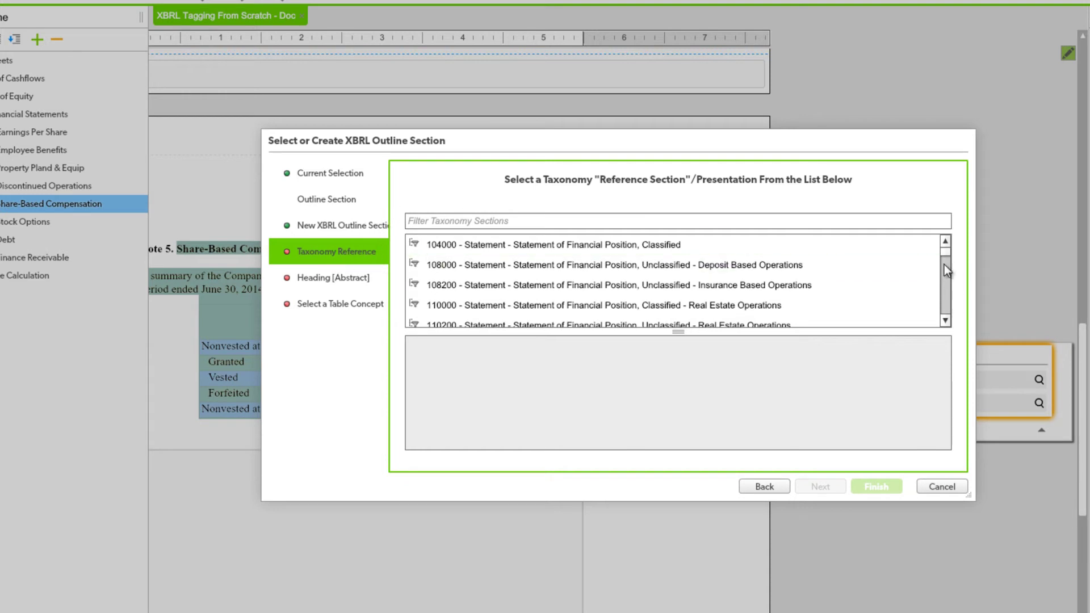
pyautogui.moveTo(948, 257); pyautogui.dragTo(949, 284)
pyautogui.click(455, 287)
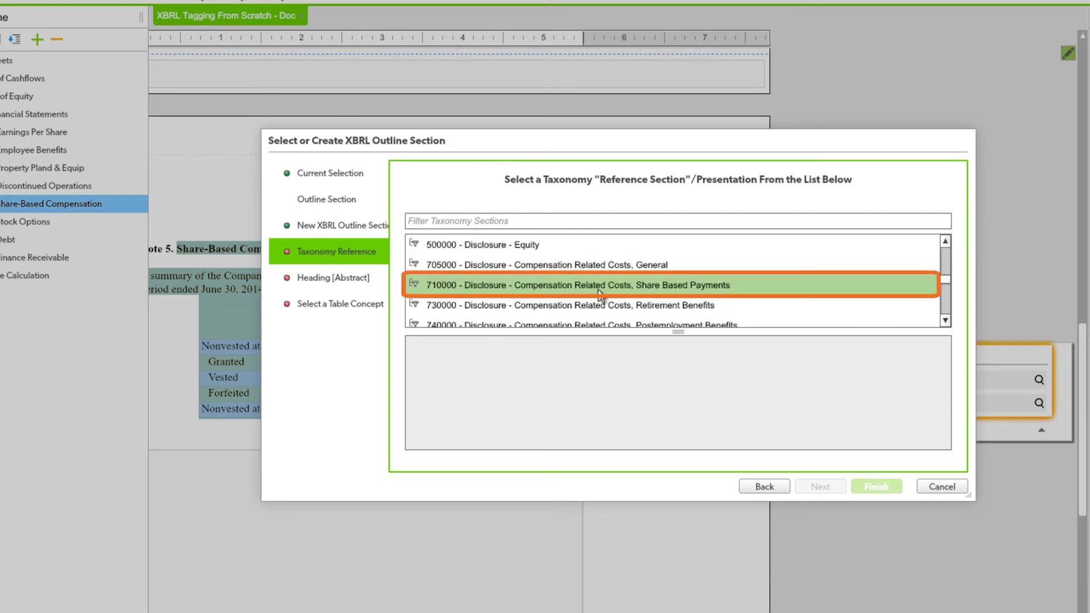
pyautogui.click(565, 290)
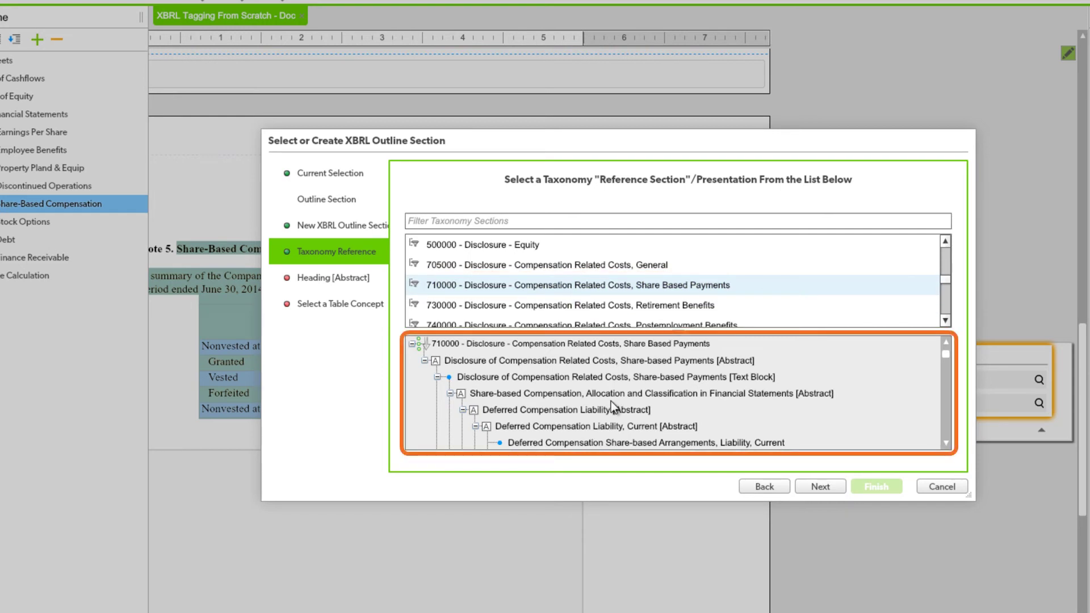
pyautogui.click(298, 279)
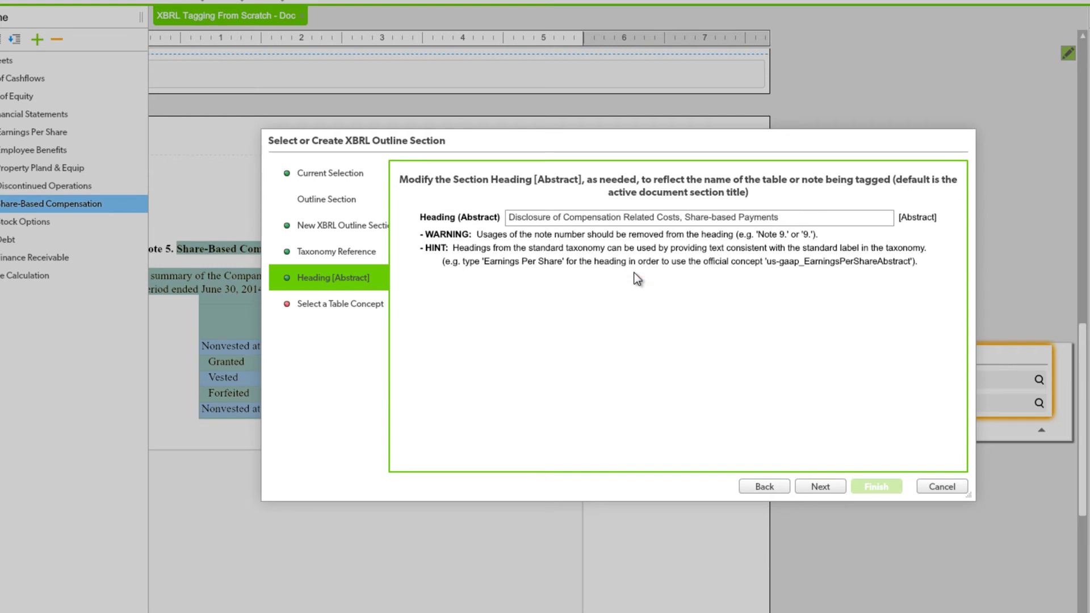
pyautogui.click(348, 305)
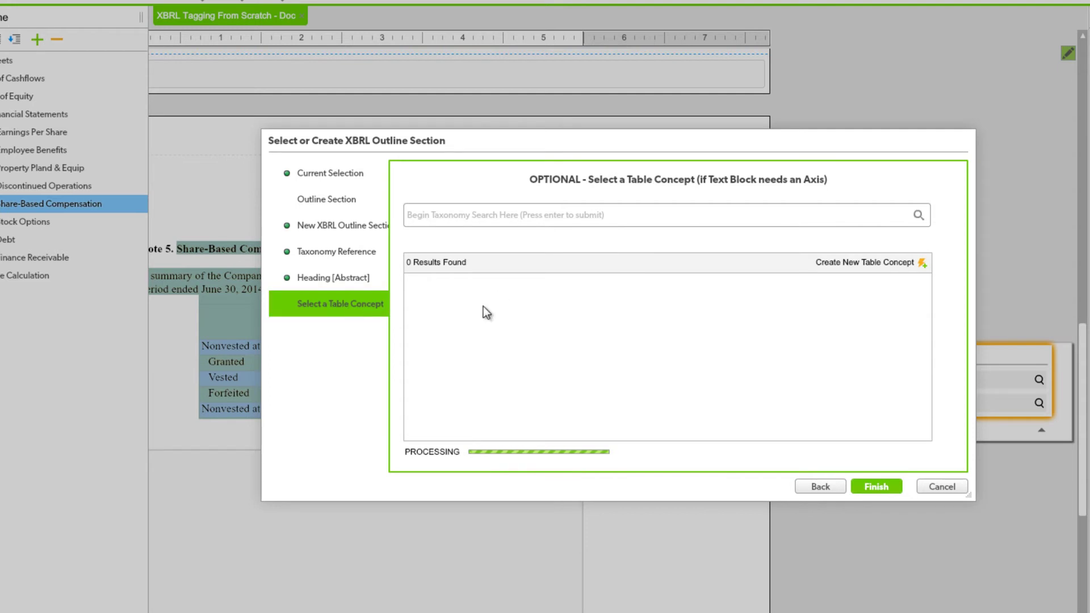
pyautogui.click(876, 487)
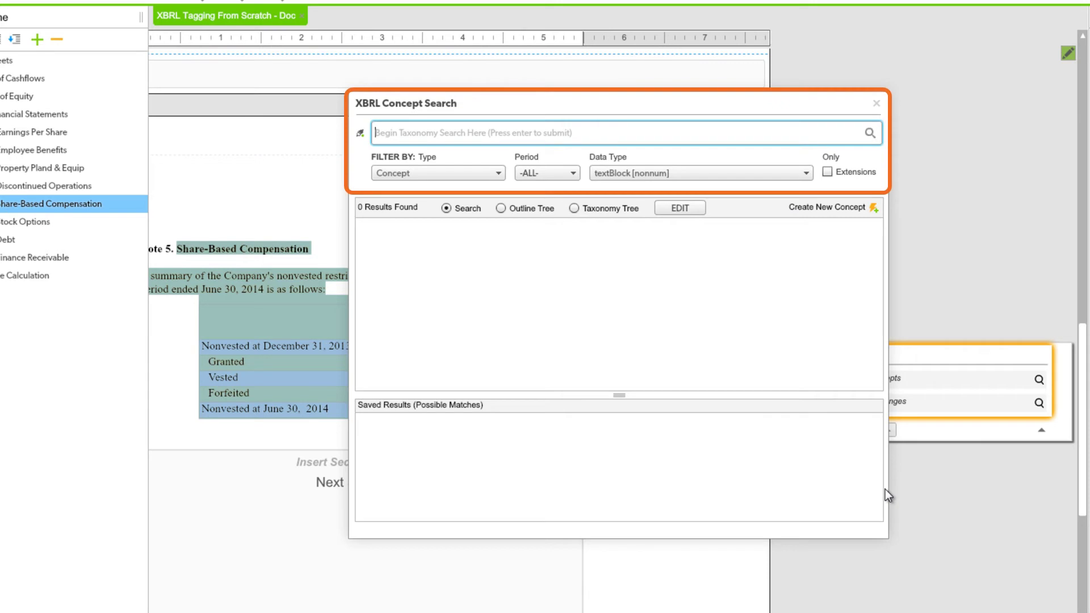
# - Search concepts for "disclosure of share based compensation", assign Disclosure of Compensation Related Costs, Share-based Payments [Text Block], and show the XBRL Outline
pyautogui.write('disclosure of share b')
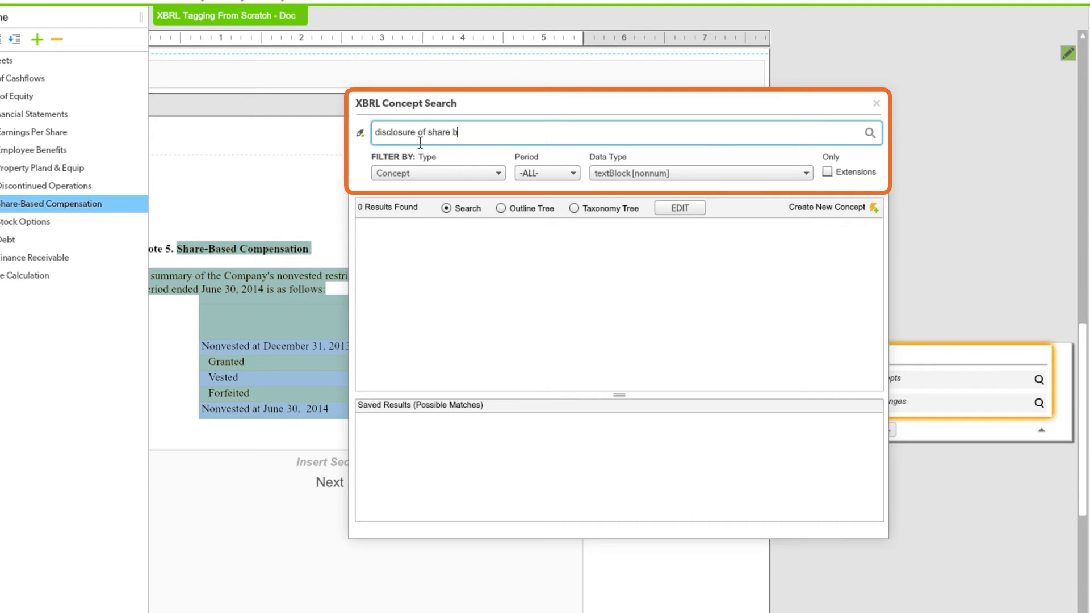
pyautogui.write('ased compensation')
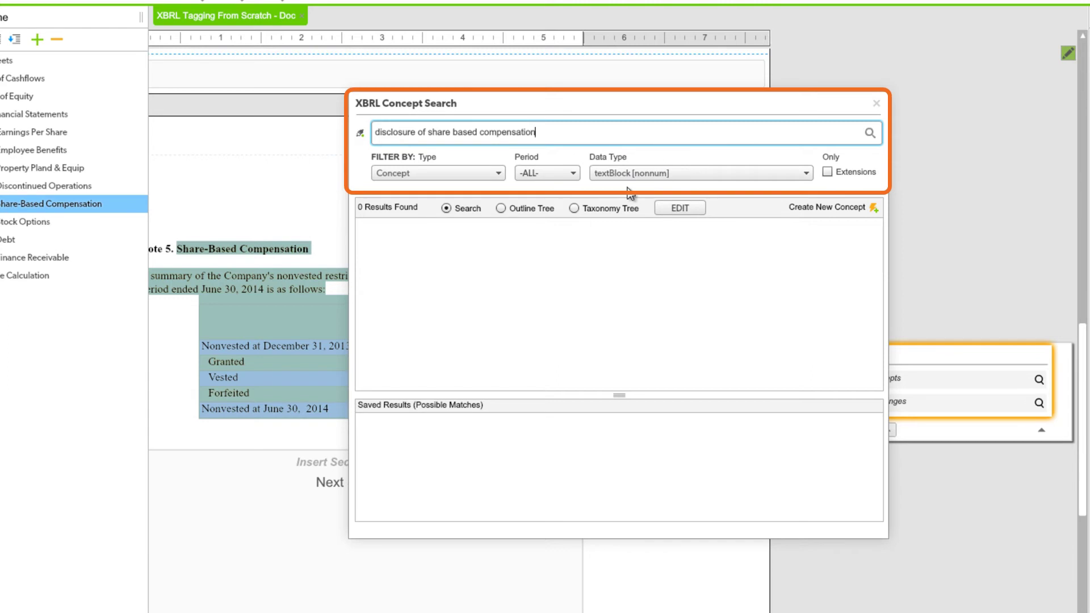
pyautogui.click(870, 133)
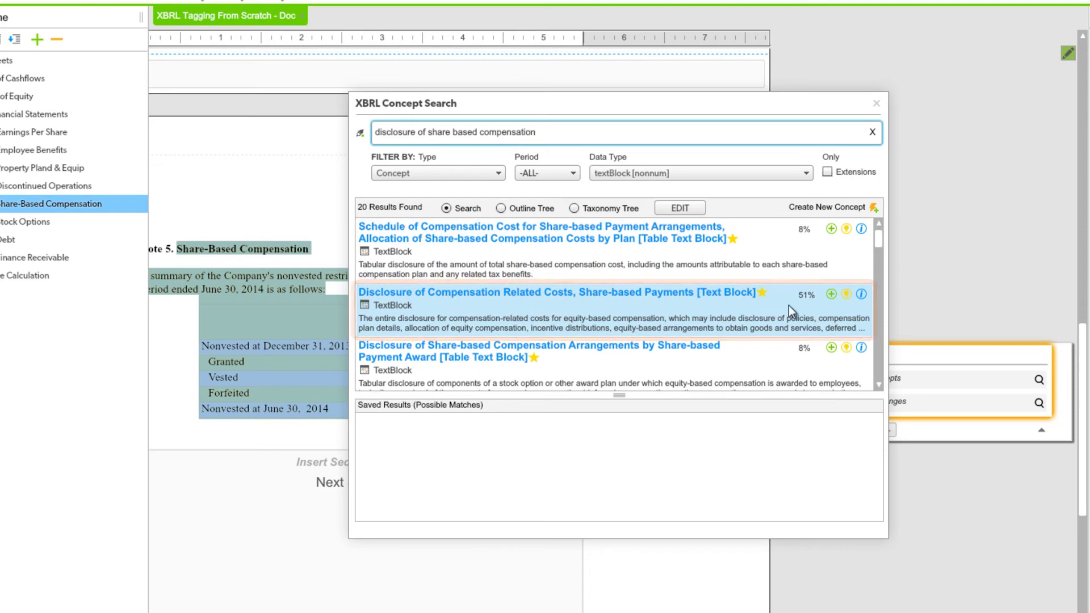
pyautogui.click(831, 294)
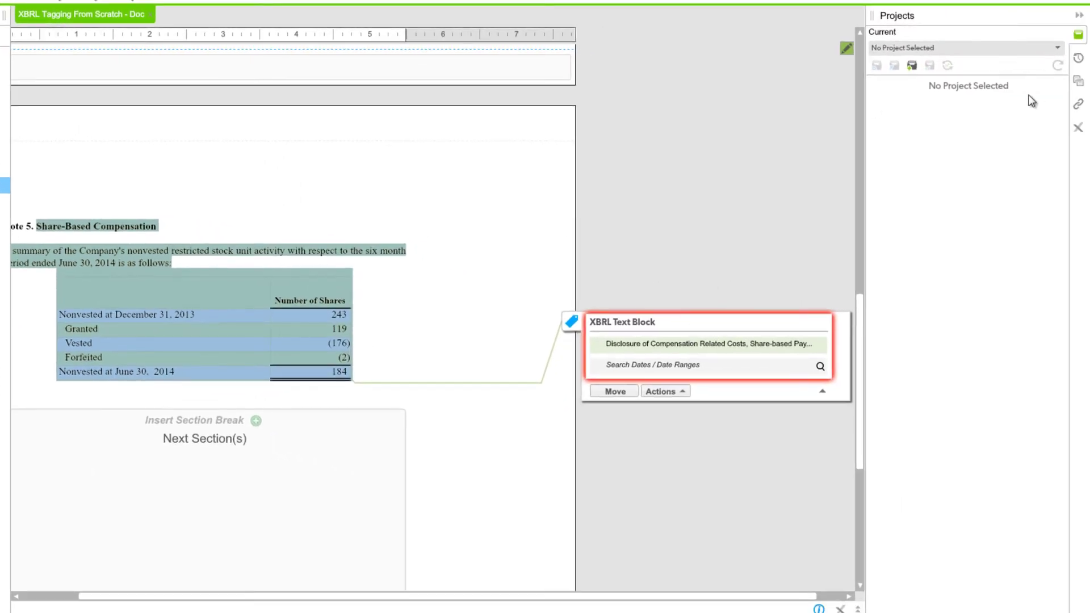
pyautogui.click(1079, 128)
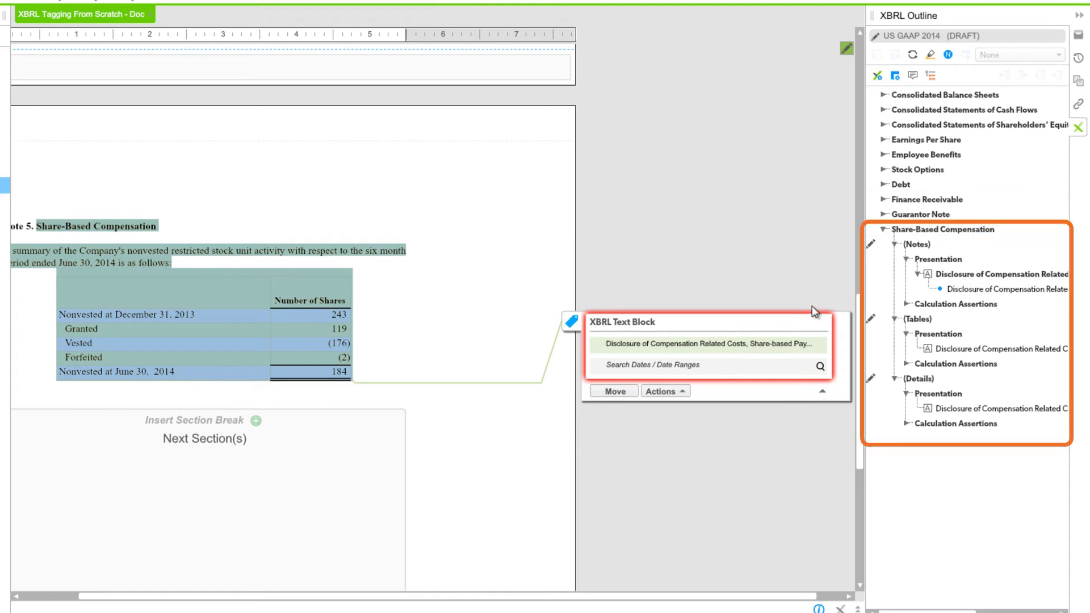
# - Set the text block's date to the 2014 Q2 year-to-date range, 01/01/14 - 06/30/14
pyautogui.click(657, 368)
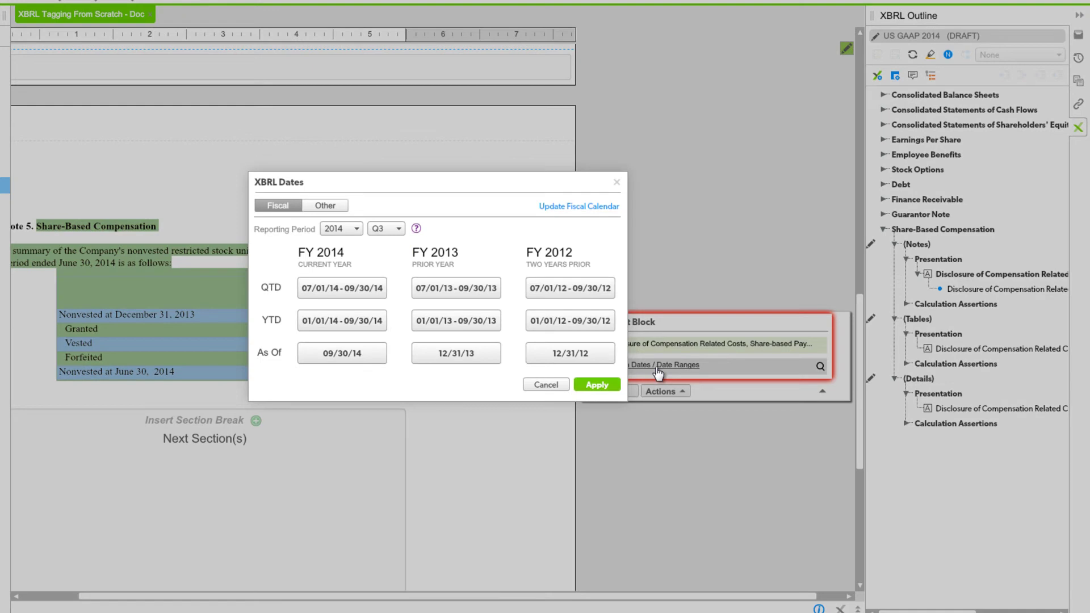
pyautogui.click(397, 229)
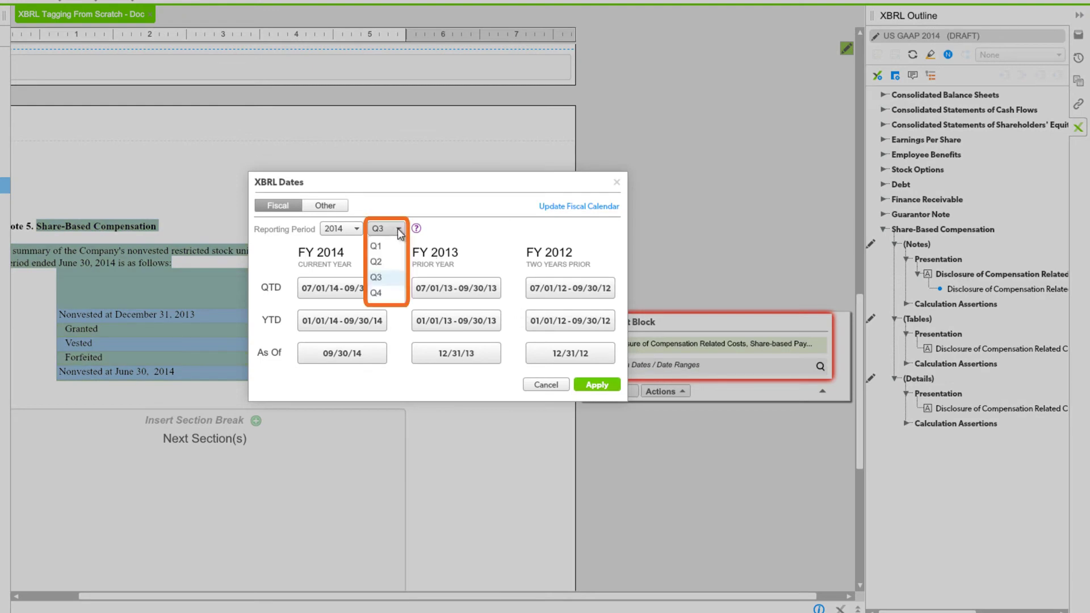
pyautogui.click(391, 262)
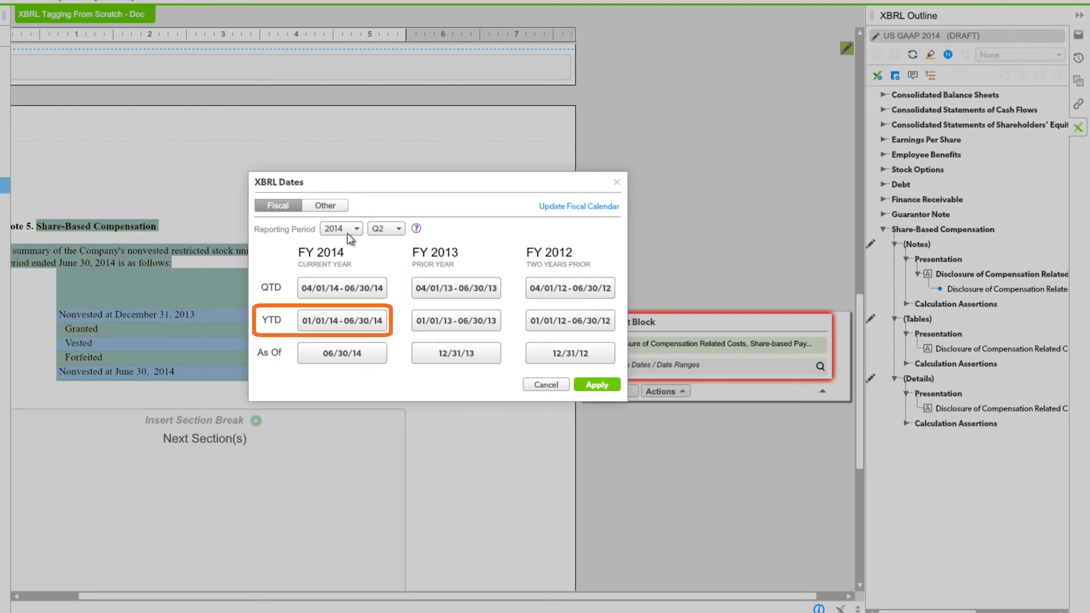
pyautogui.click(340, 321)
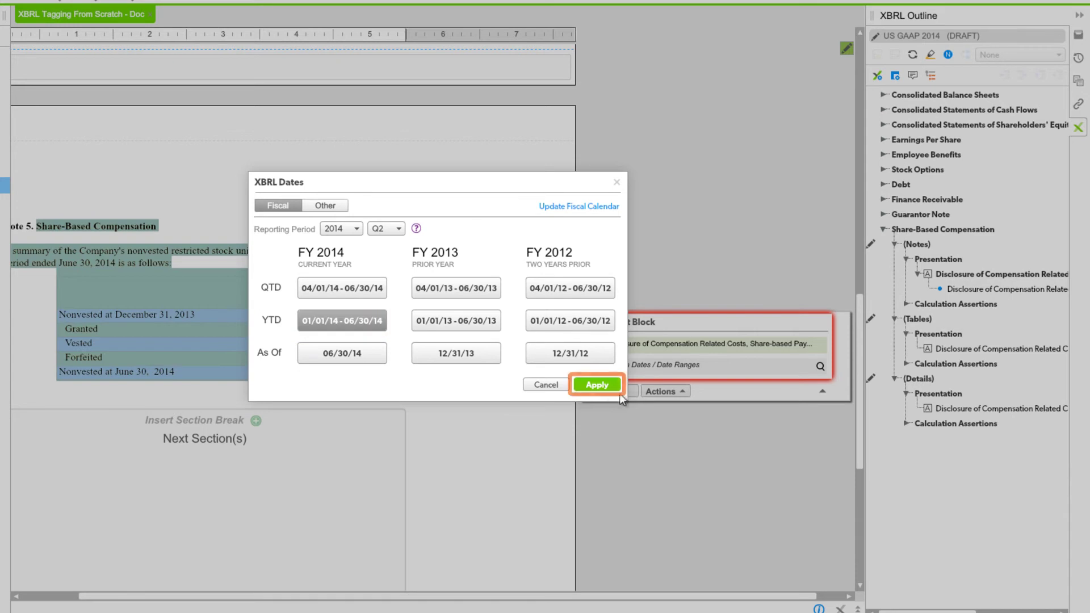
pyautogui.click(596, 385)
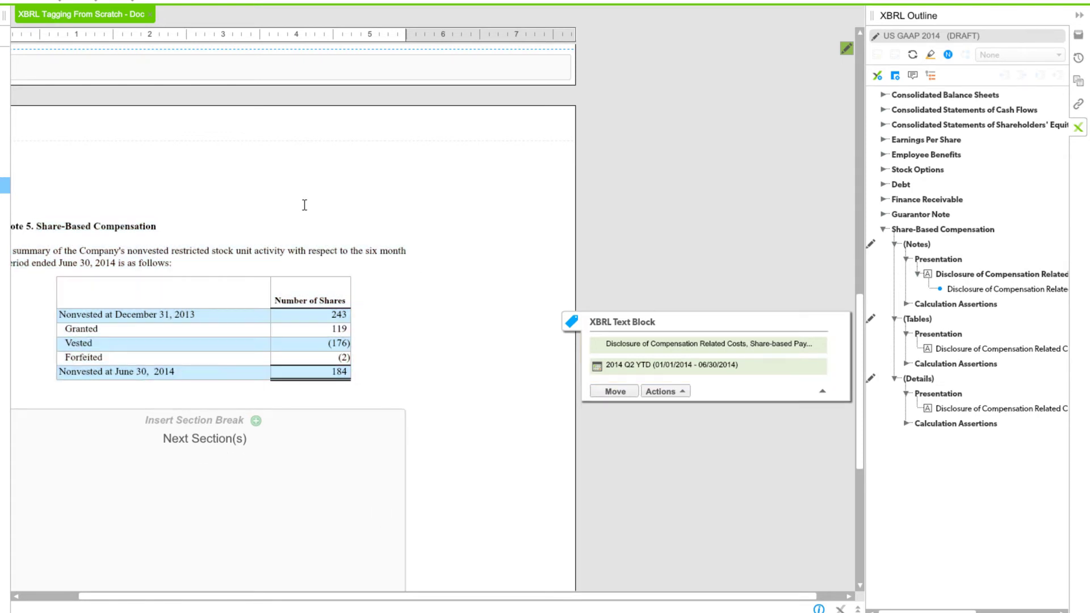
# - Add a second text block tag over Note 5's summary sentence and table, not staying with the end of the section
pyautogui.moveTo(419, 599); pyautogui.dragTo(253, 598)
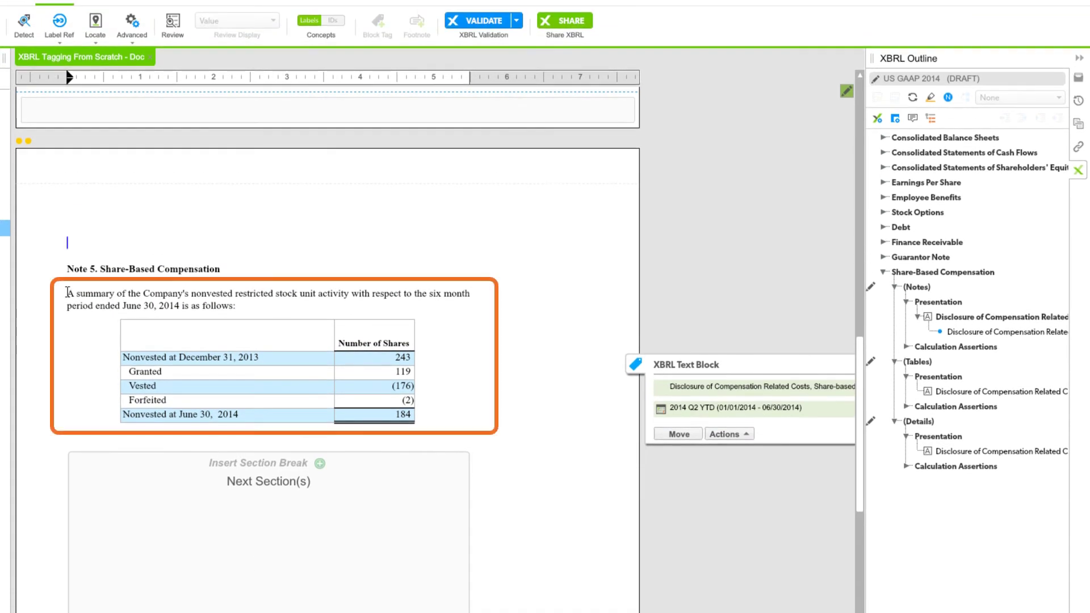
pyautogui.moveTo(68, 293); pyautogui.dragTo(393, 380)
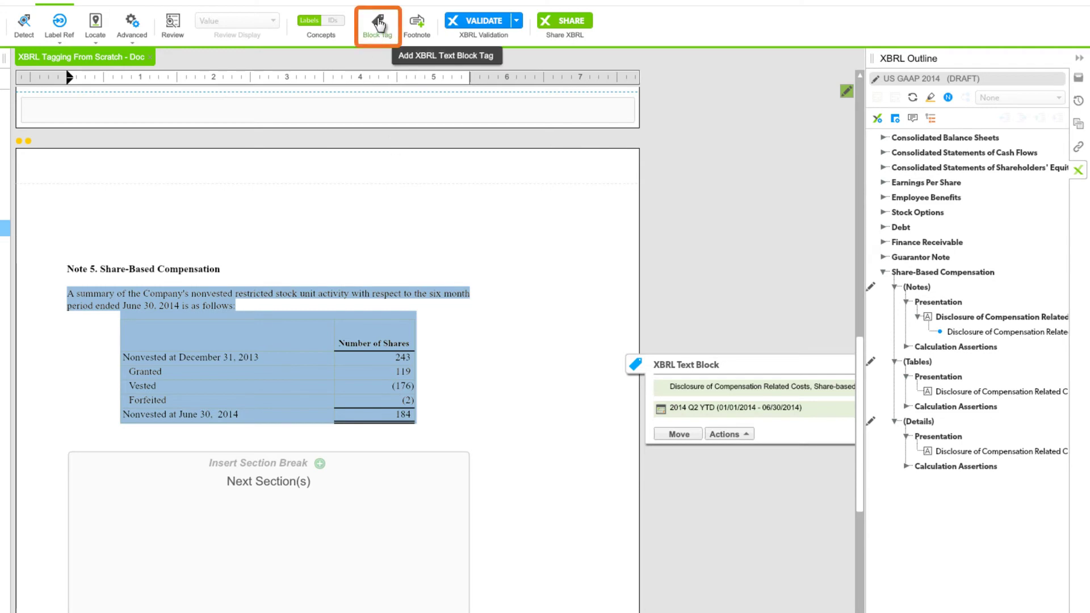
pyautogui.click(379, 24)
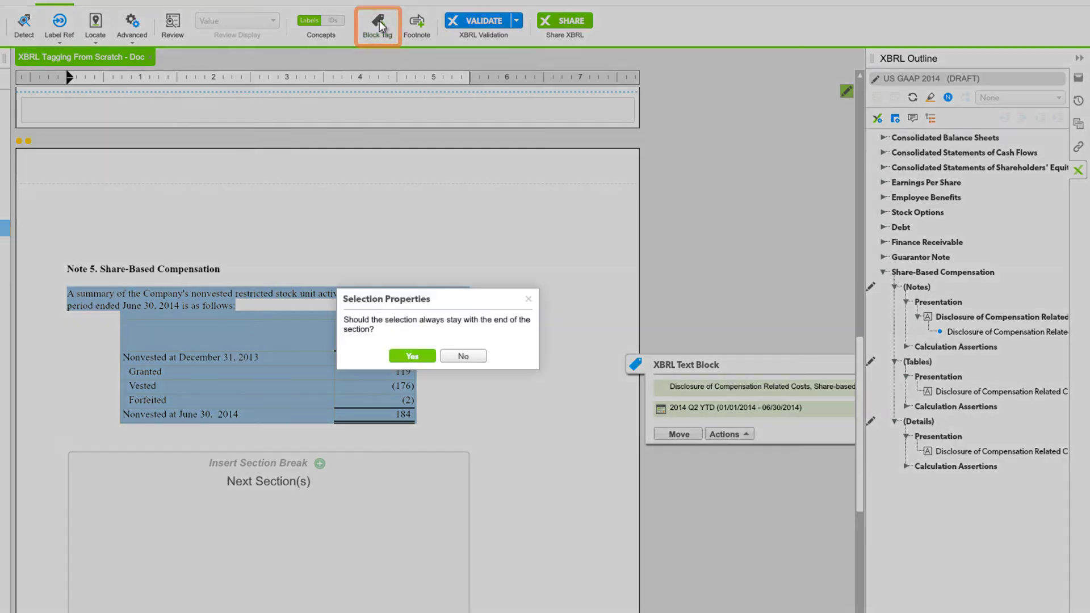
pyautogui.click(470, 358)
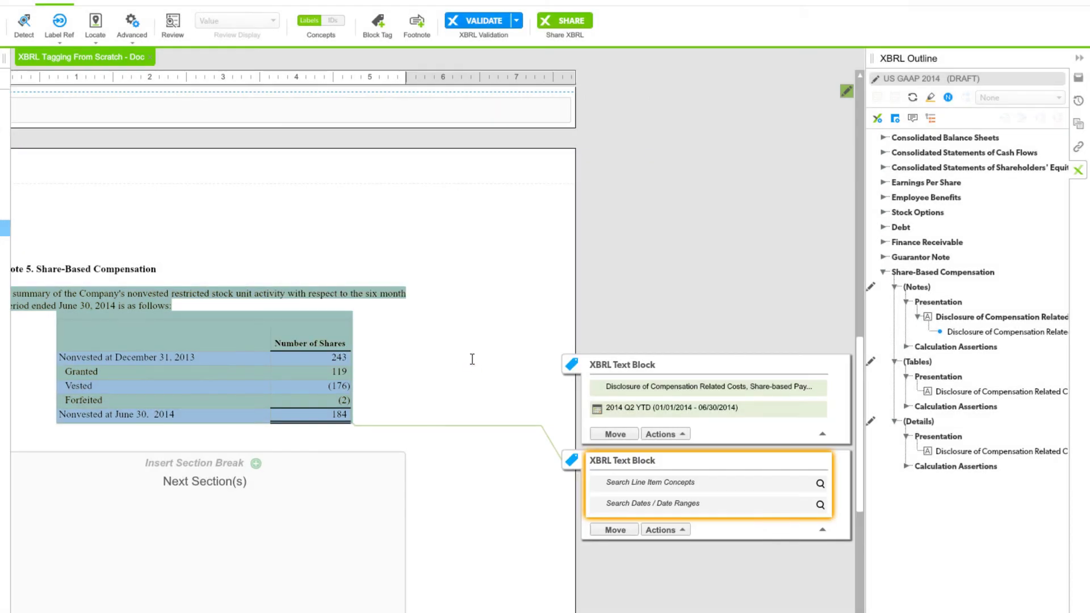
# - Classify the second text block as a Table (L3) in the Share-Based Compensation section's (Tables) subsection and finish without a table concept
pyautogui.click(674, 486)
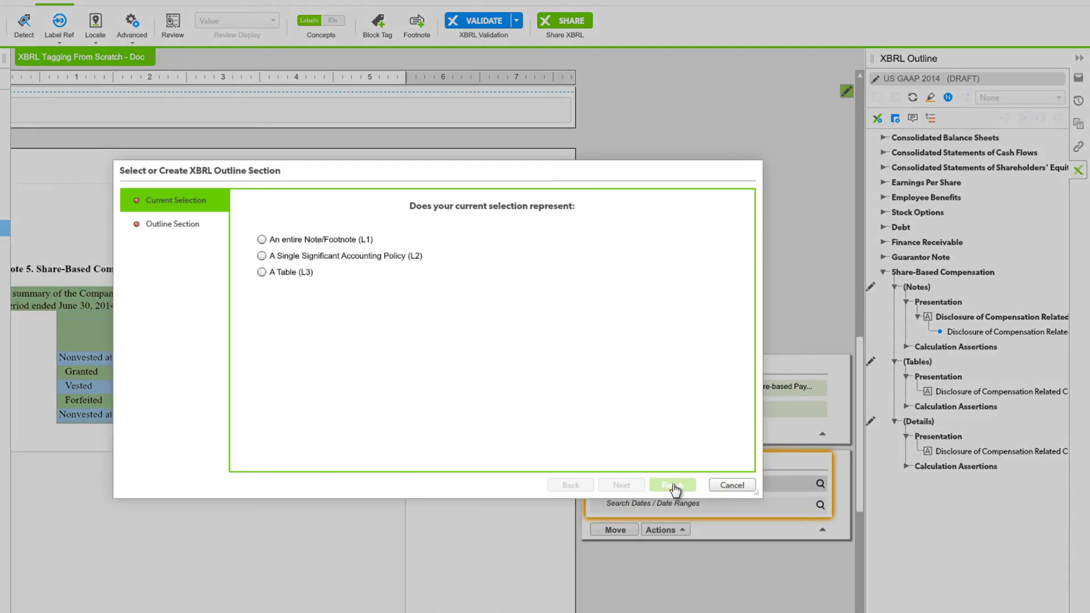
pyautogui.click(262, 272)
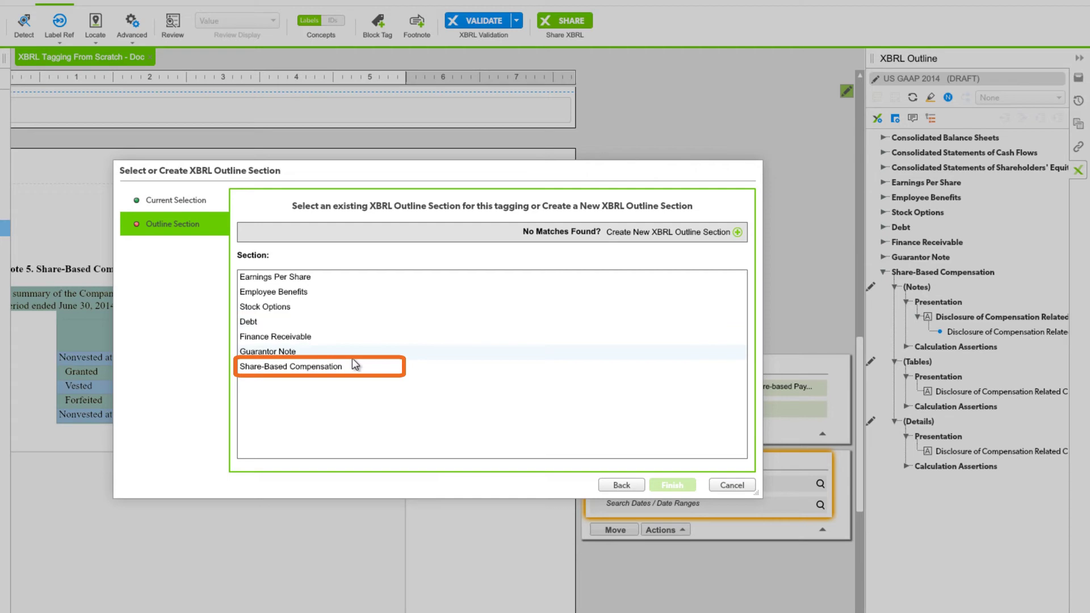
pyautogui.click(339, 367)
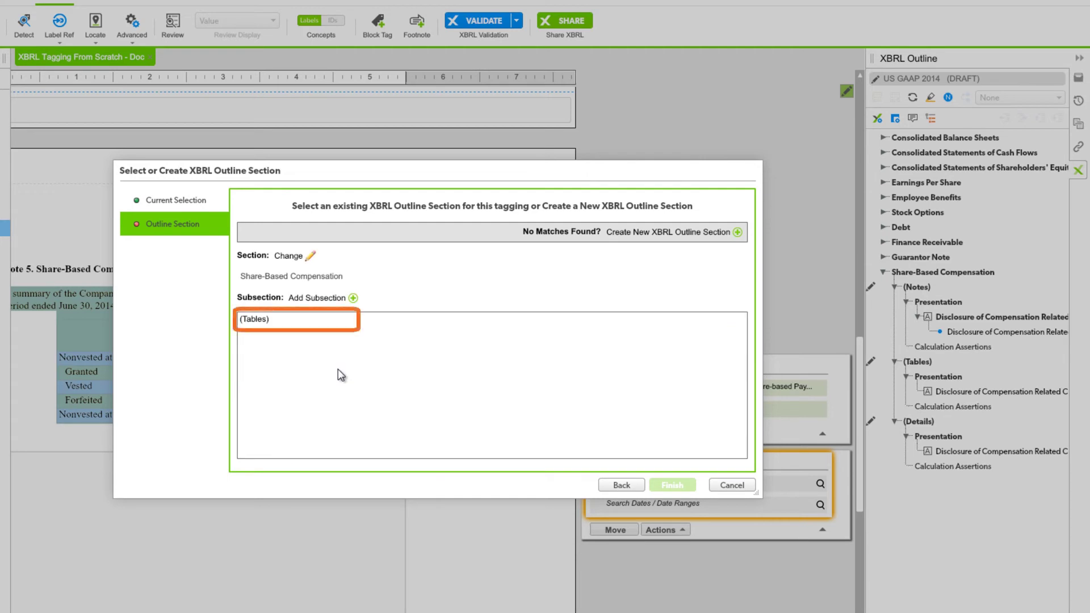
pyautogui.click(260, 319)
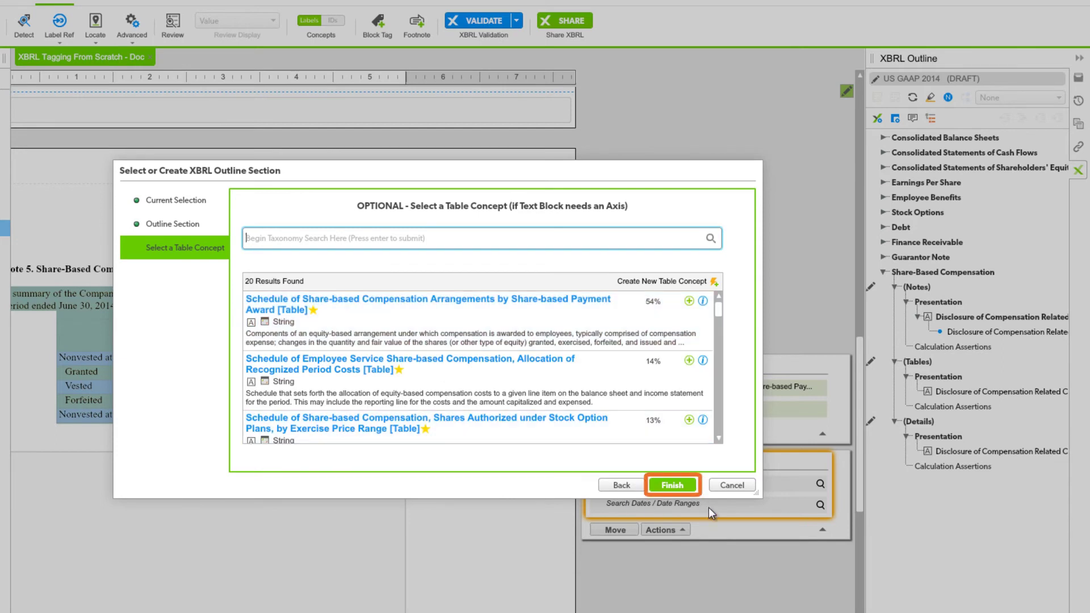
pyautogui.click(676, 487)
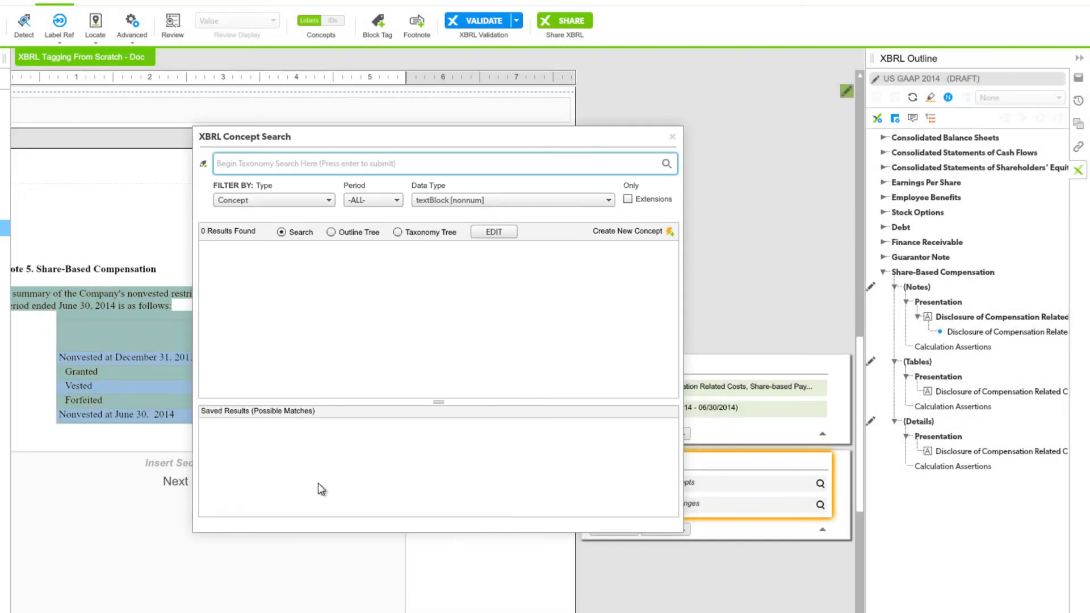
# - Search concepts for "nonvested restricted stock unit" and assign Schedule of Nonvested Restricted Stock Units Activity [Table Text Block] to the second text block
pyautogui.write('non')
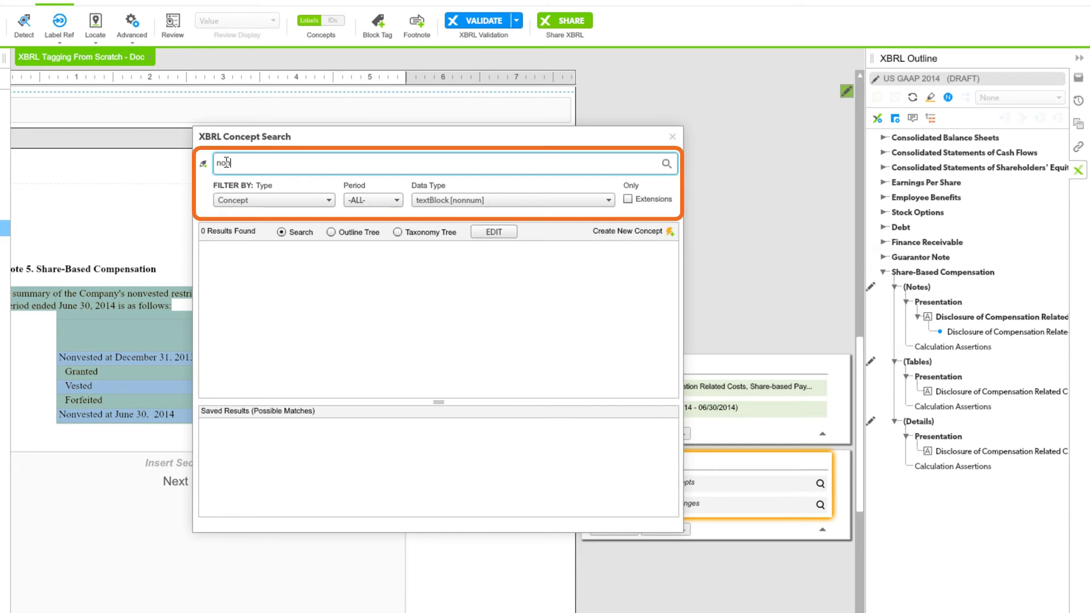
pyautogui.write('vested restricted stock unit')
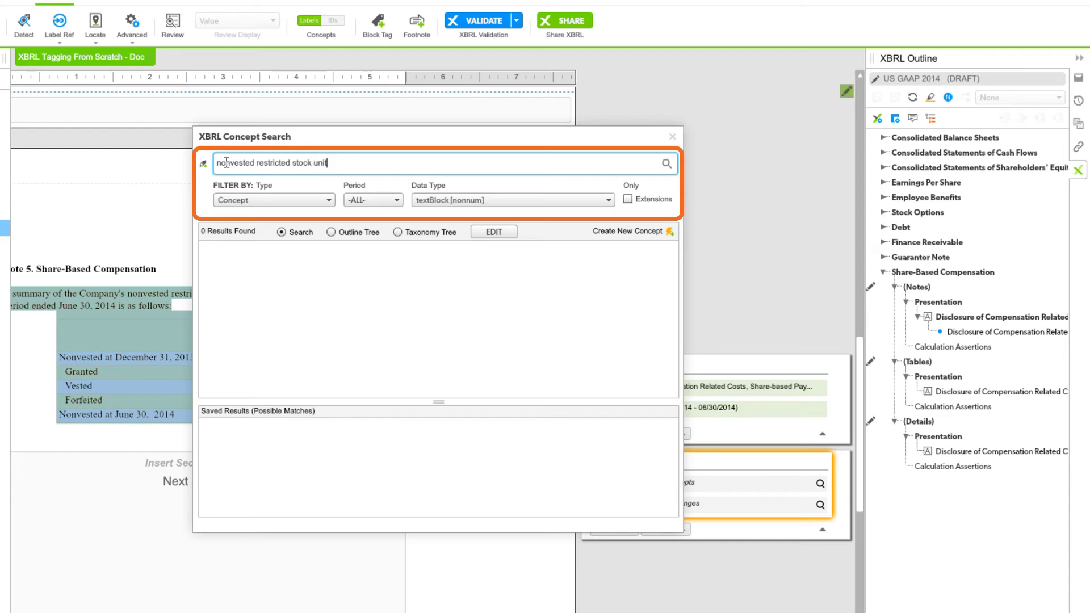
pyautogui.click(666, 164)
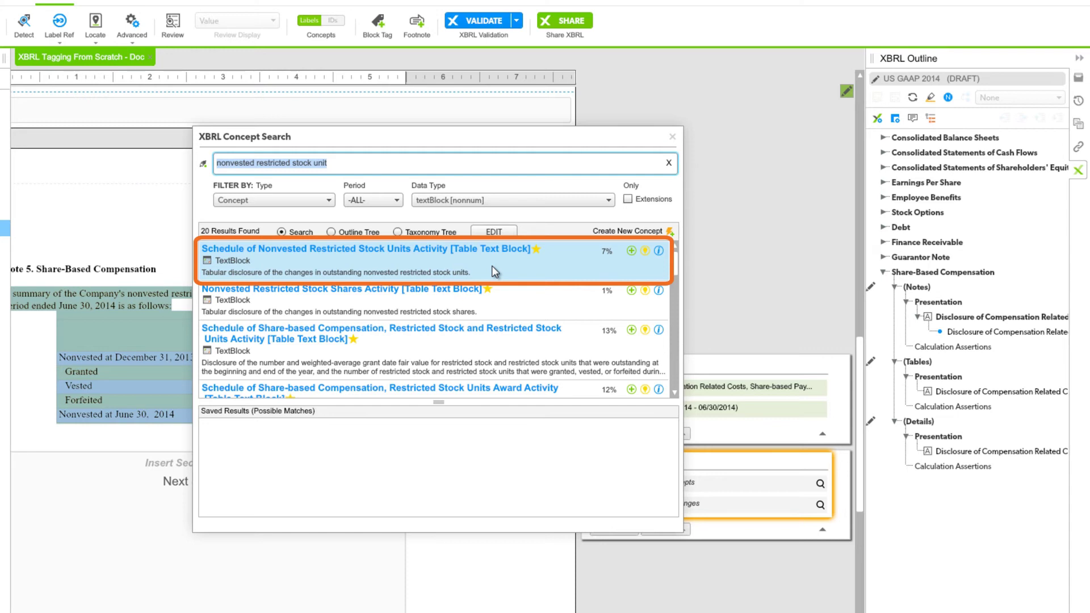
pyautogui.click(632, 253)
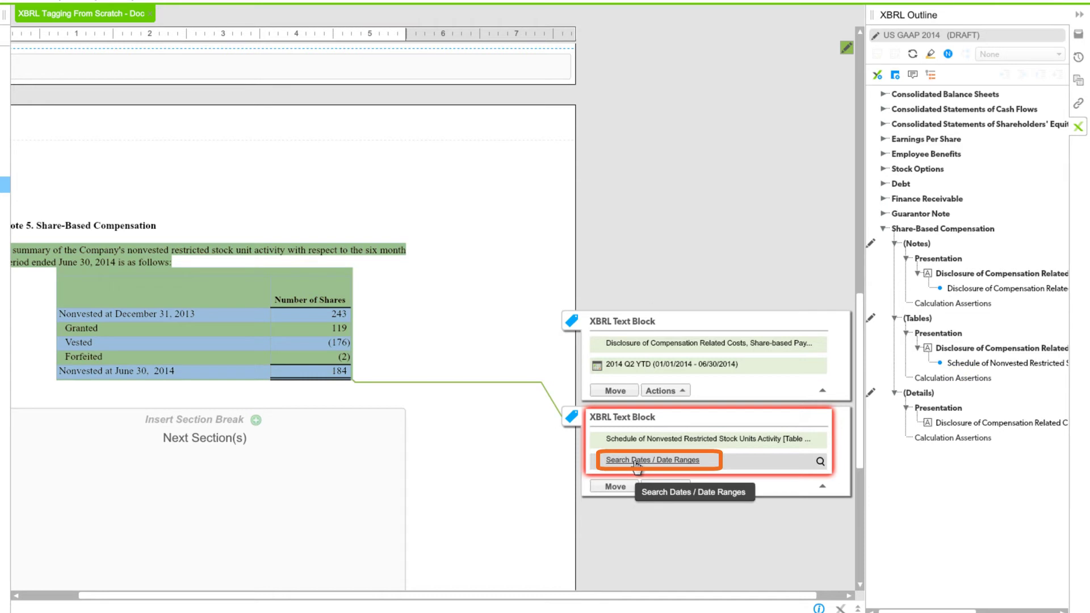
# - Set the second text block's date to the FY 2014 Q2 year-to-date range, 01/01/14 - 06/30/14
pyautogui.click(637, 463)
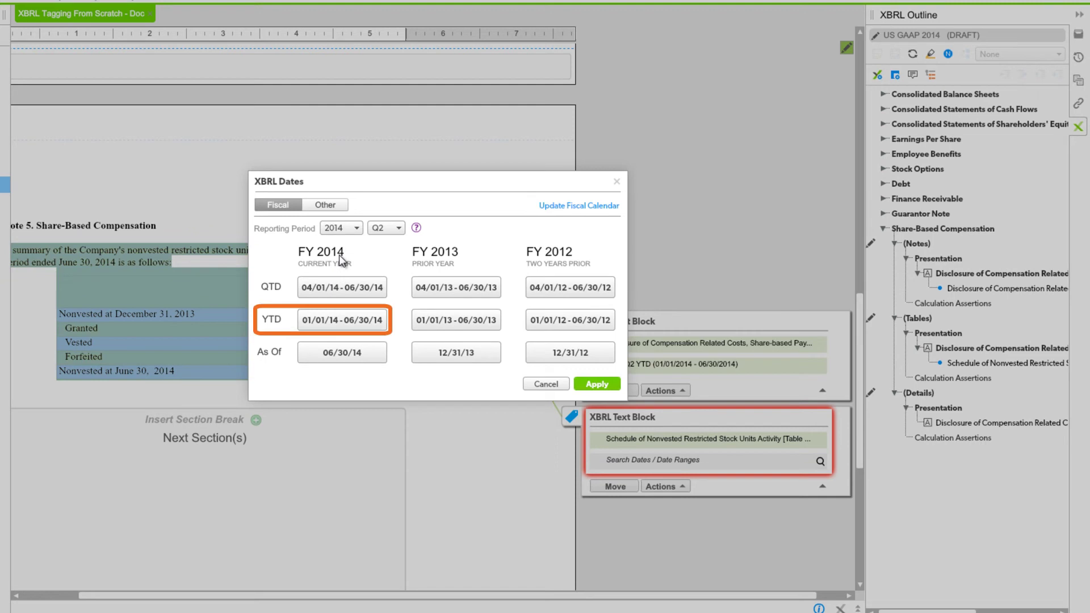
pyautogui.click(332, 323)
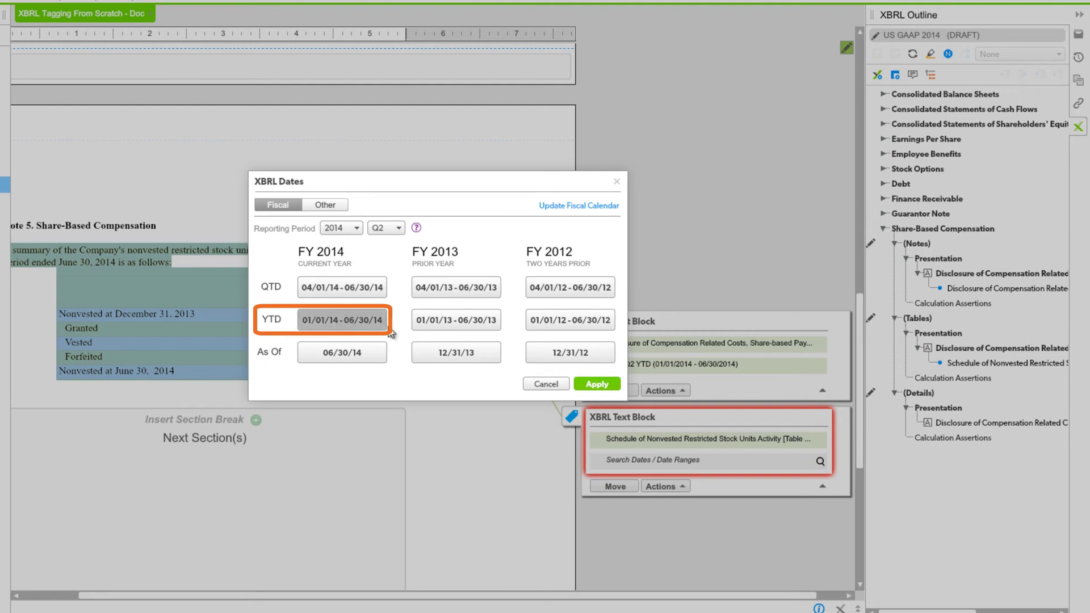
pyautogui.click(598, 386)
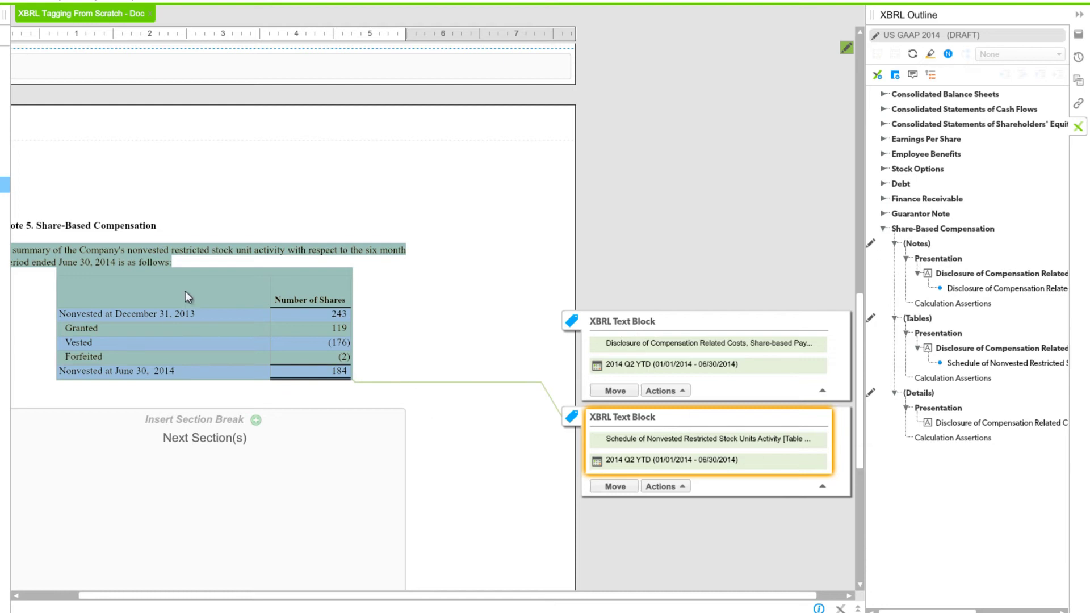
# - Start XBRL detail tagging on Note 5's Number of Shares table and place it in the Share-Based Compensation section's (Details) subsection
pyautogui.click(192, 312)
pyautogui.moveTo(104, 597); pyautogui.dragTo(40, 599)
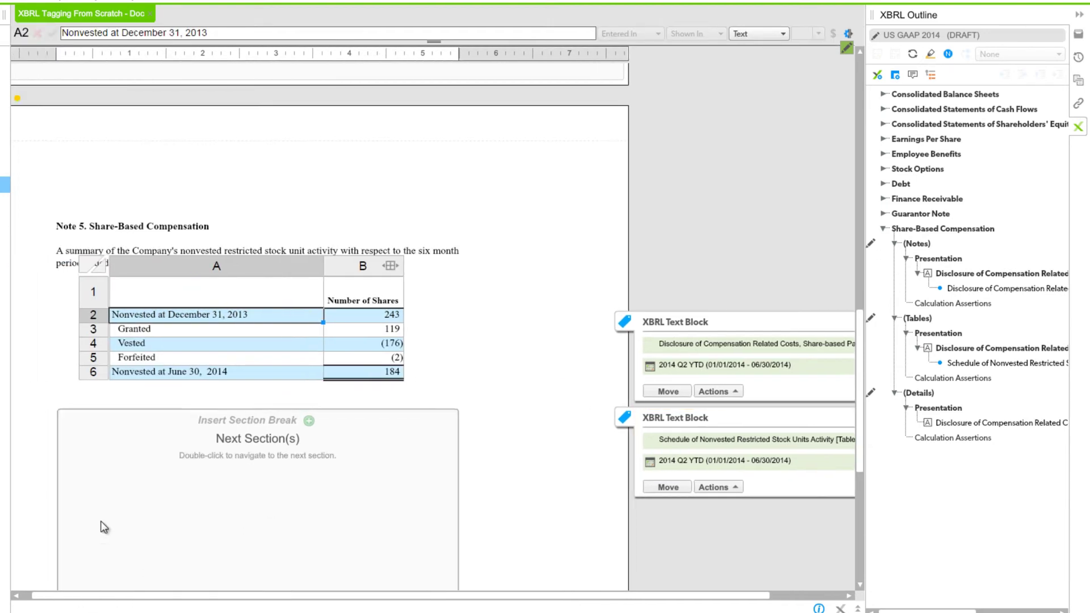
pyautogui.click(89, 268)
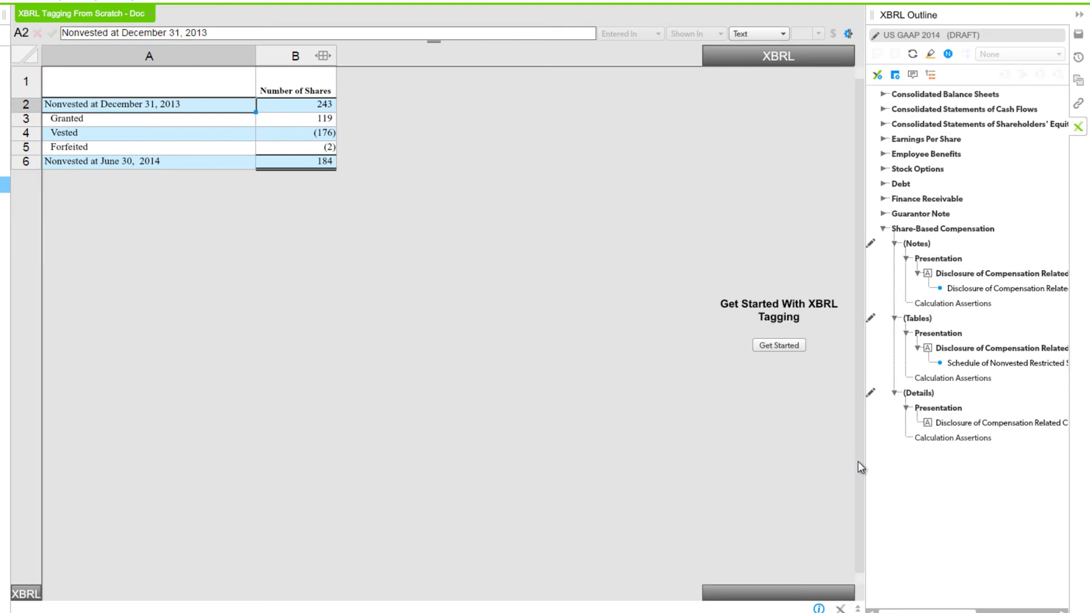
pyautogui.click(779, 345)
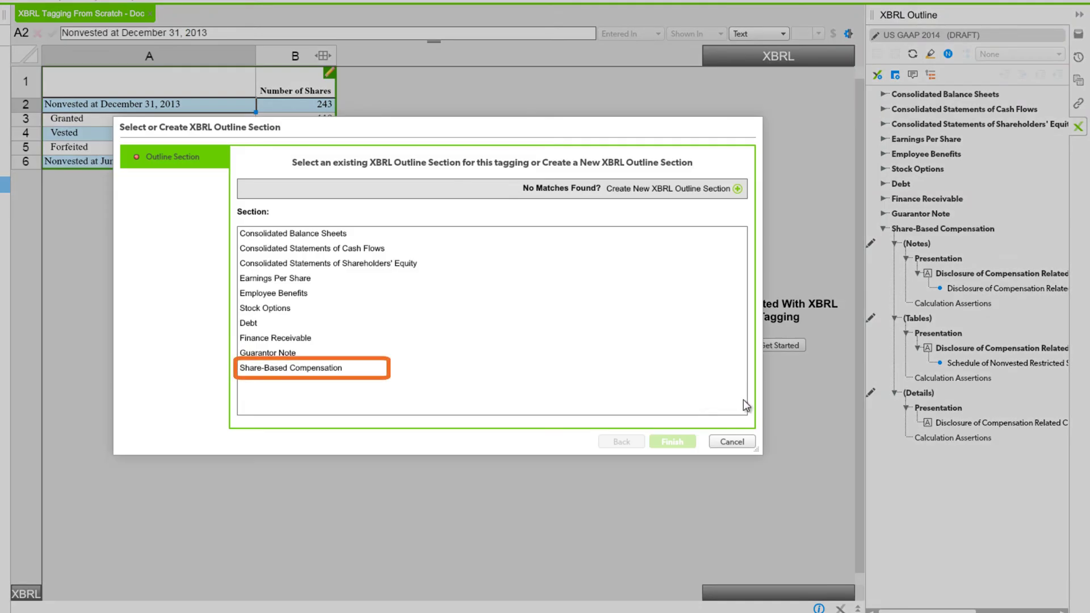
pyautogui.click(309, 370)
pyautogui.click(297, 287)
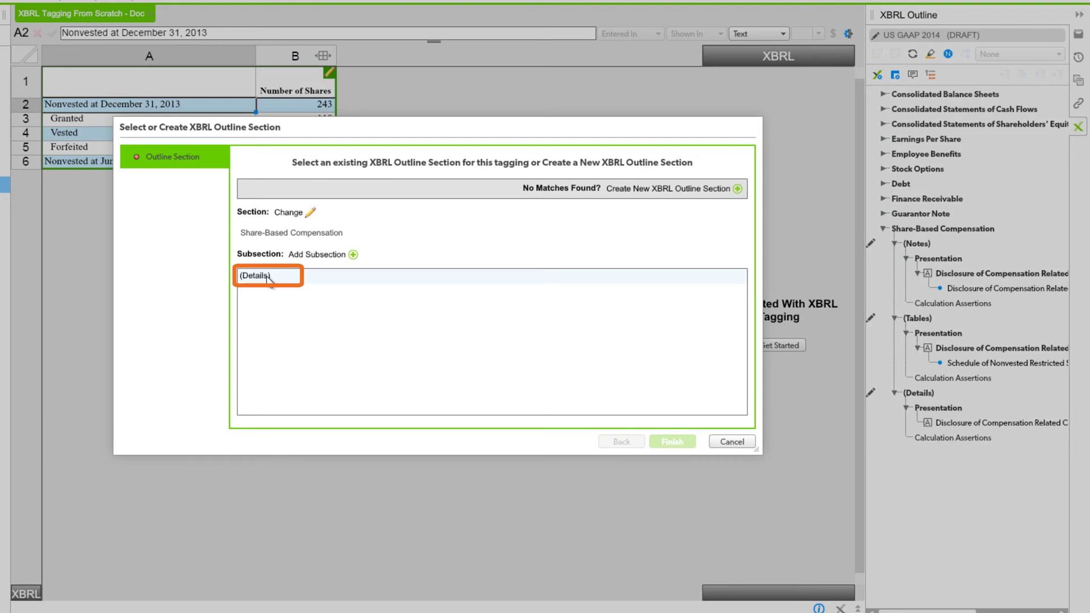
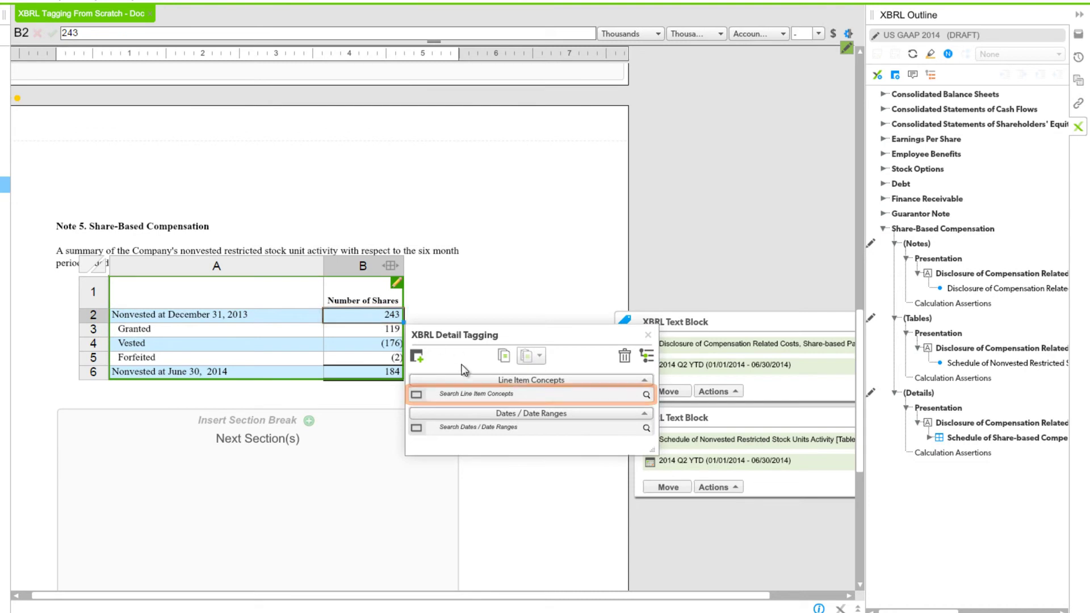
# - For the December 31, 2013 nonvested balance cell, search line item concepts for "nonvested shares outstanding" with data type shares [xbrli]
pyautogui.click(471, 395)
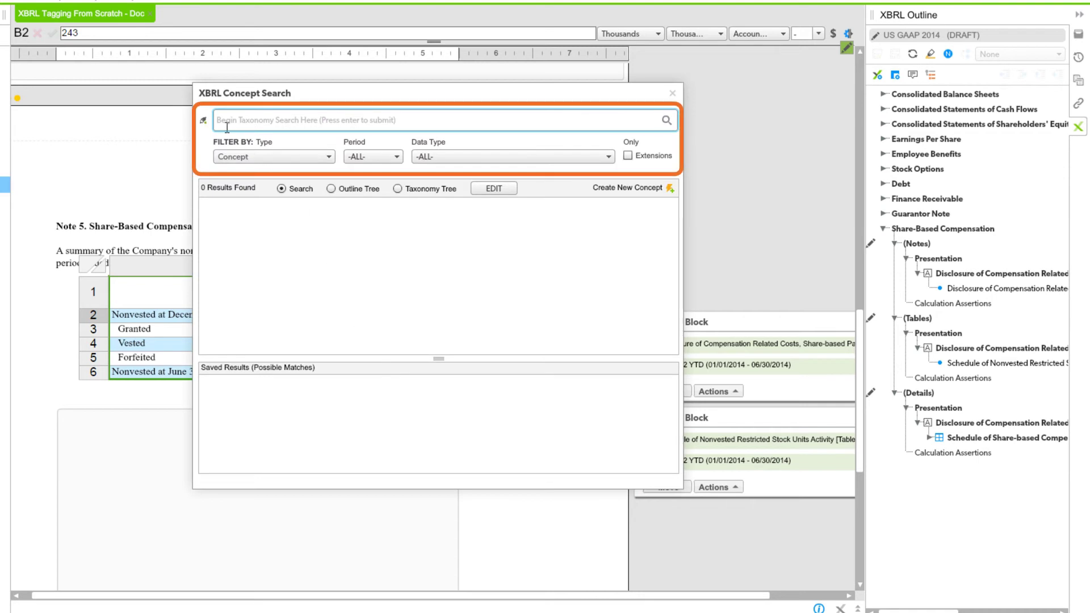
pyautogui.write('nonvested ')
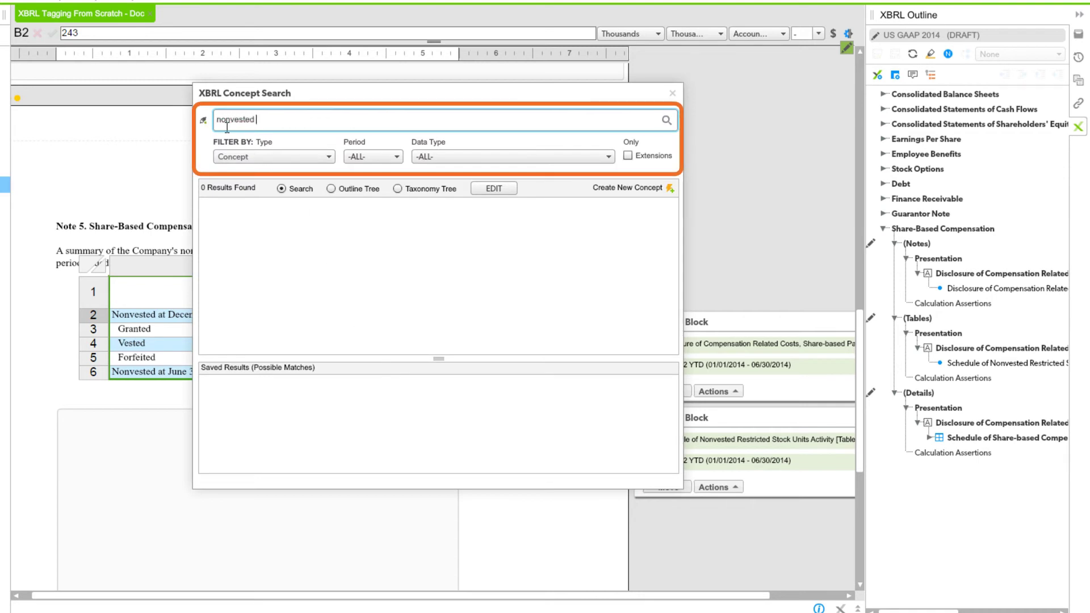
pyautogui.write('shares outstanding')
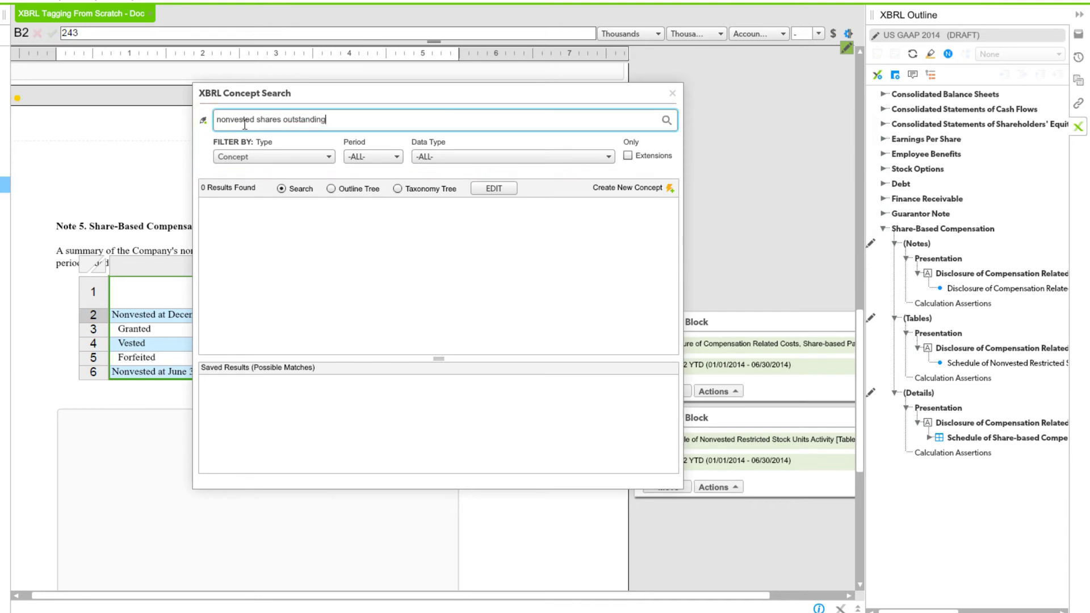
pyautogui.click(609, 157)
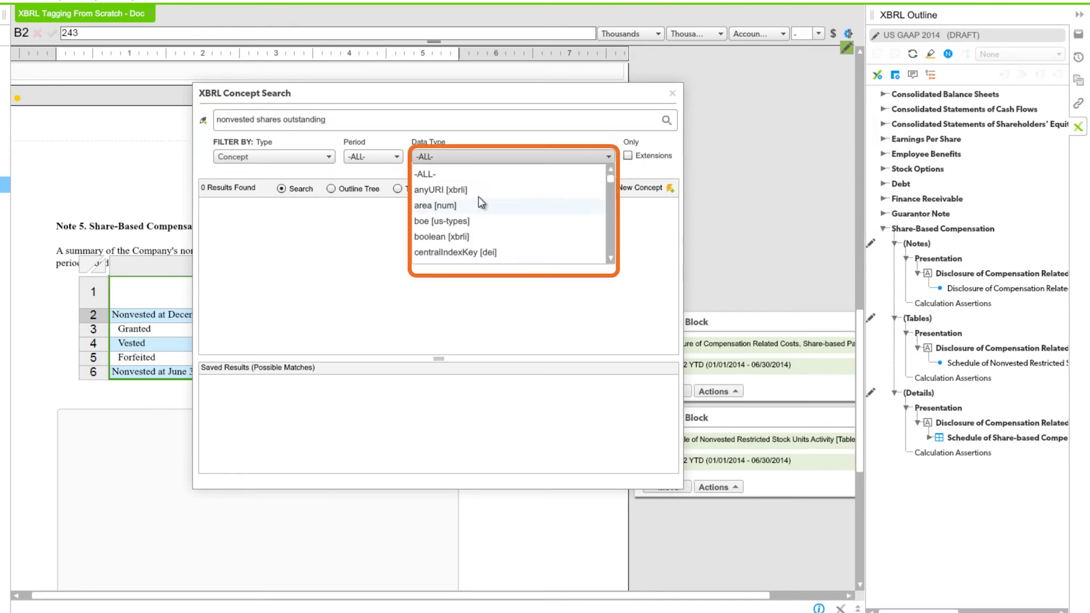
pyautogui.scroll(-5, 511, 215)
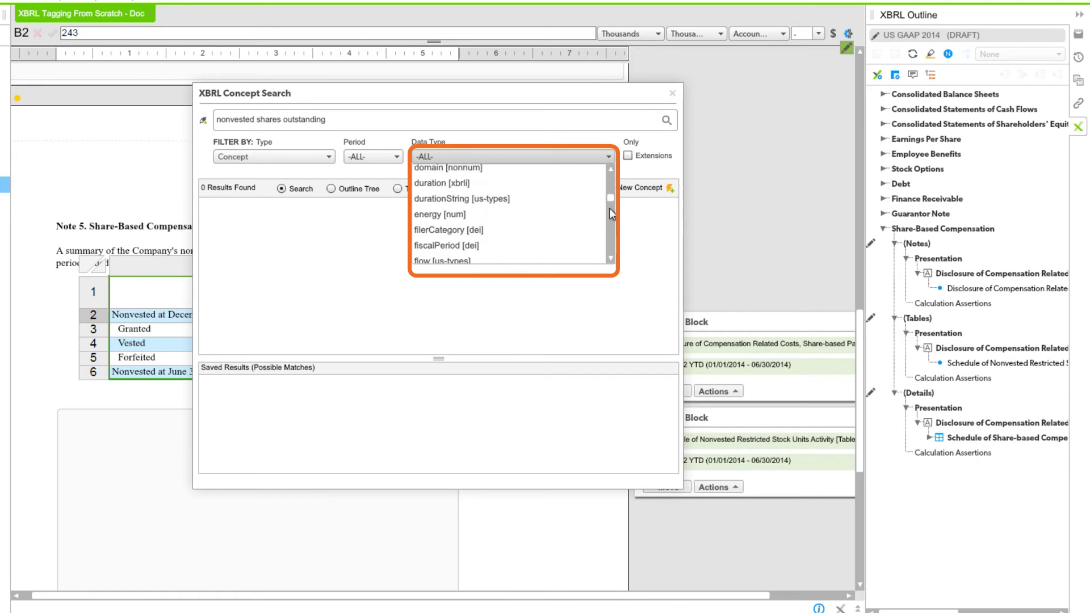
pyautogui.click(451, 214)
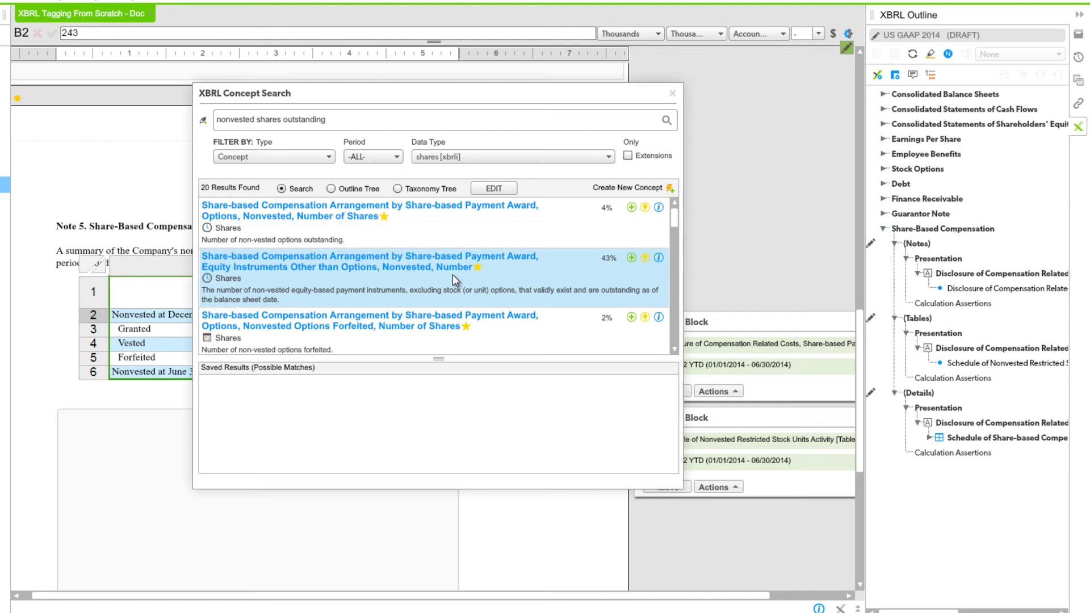
# - Review the Equity Instruments Other than Options, Nonvested, Number concept's details and assign it to the December 31, 2013 balance from its 710000 presentation
pyautogui.click(659, 259)
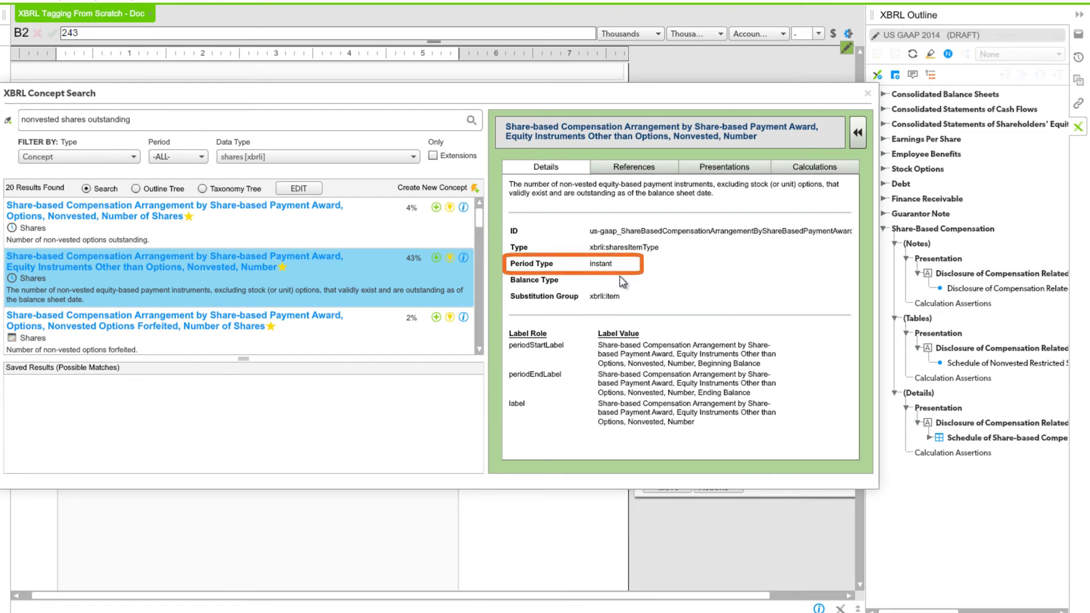
pyautogui.click(740, 168)
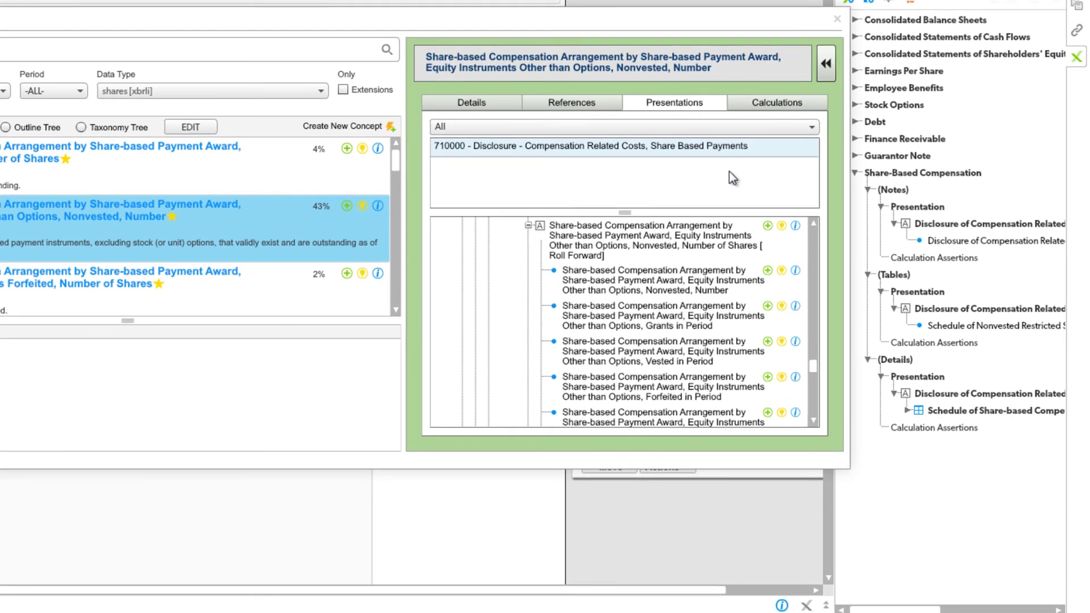
pyautogui.moveTo(552, 257)
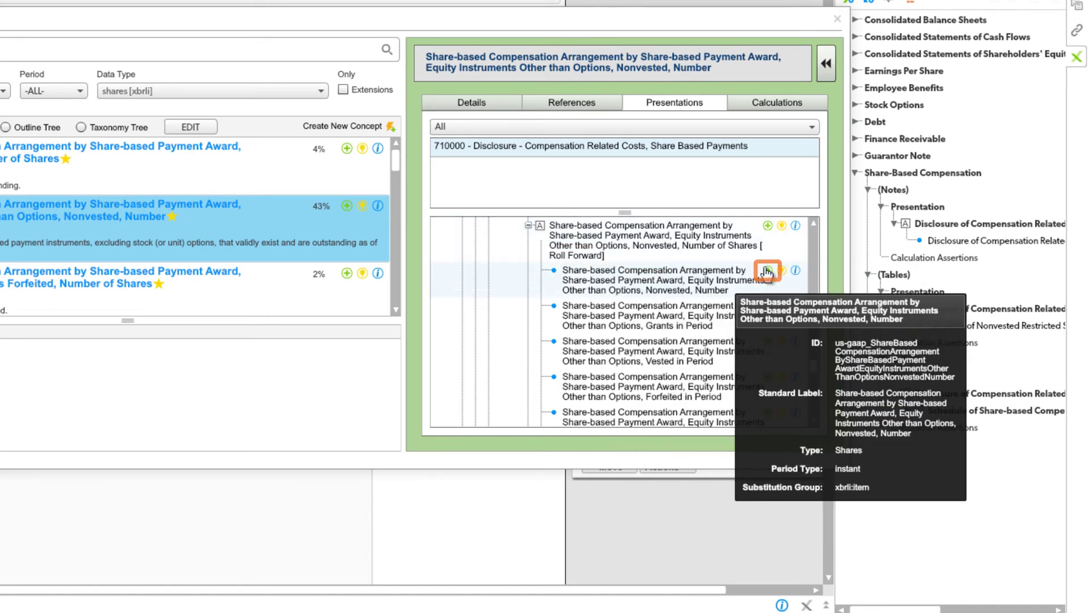
pyautogui.click(767, 272)
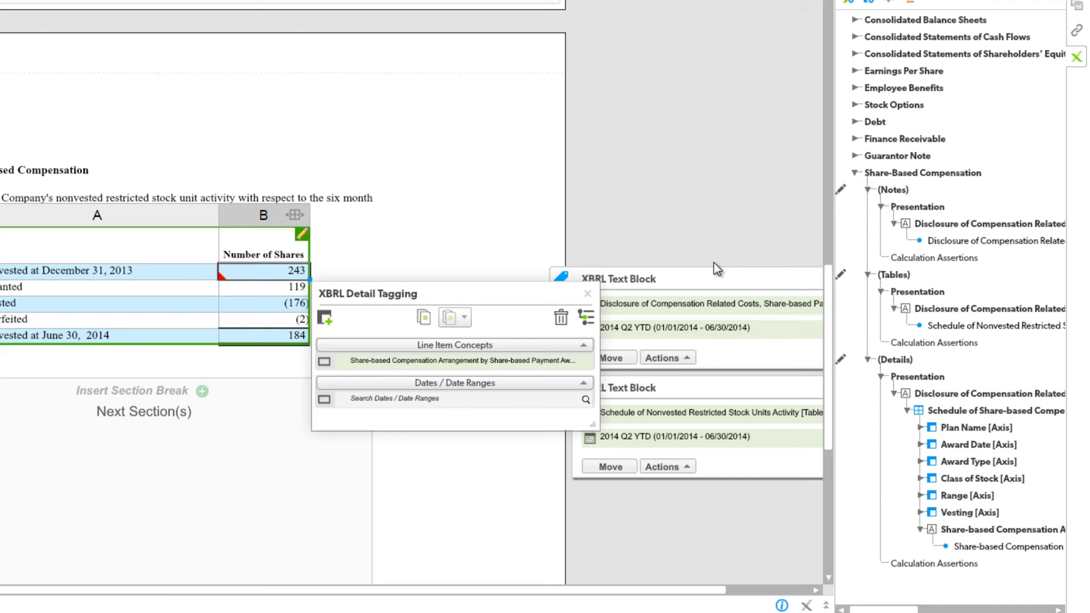
# - For the Granted value cell, search line item concepts for "nonvested shares outstanding" limited to the shares [xbrli] data type
pyautogui.click(266, 294)
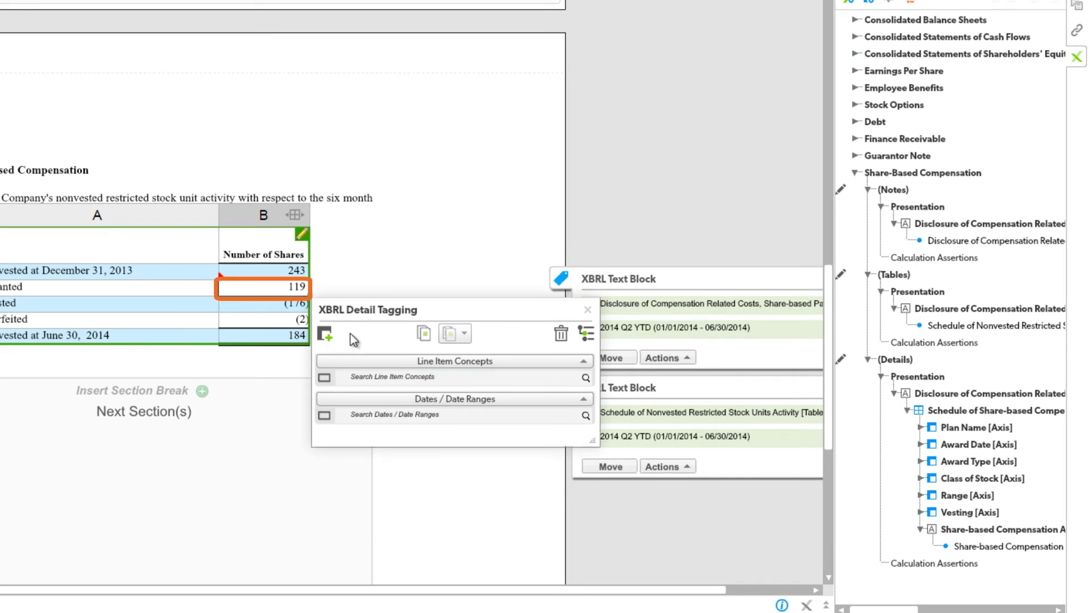
pyautogui.click(393, 379)
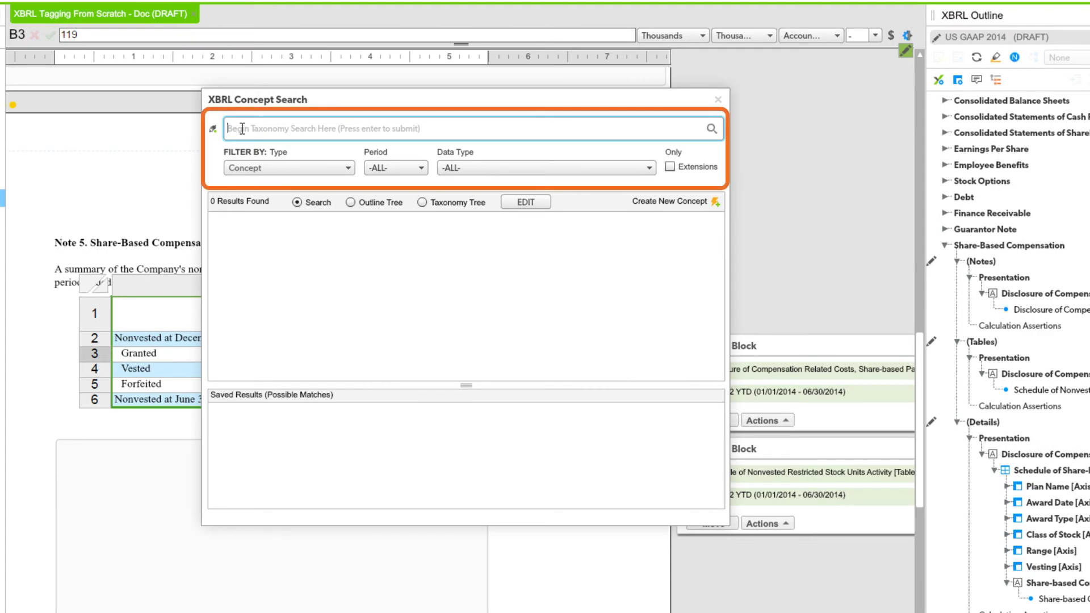
pyautogui.write('nonv')
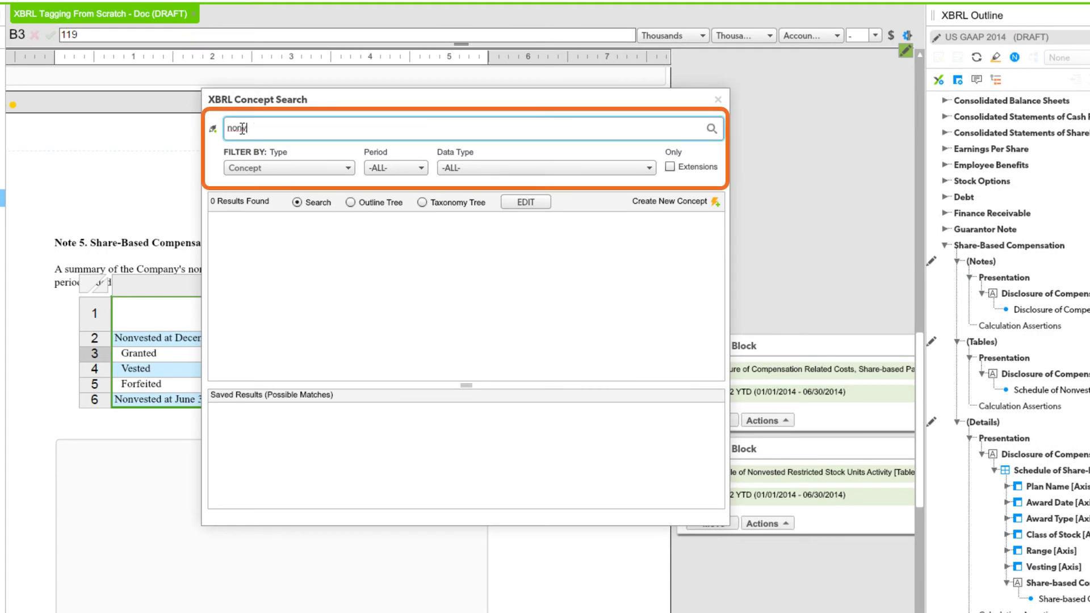
pyautogui.write('ested shares outstanding')
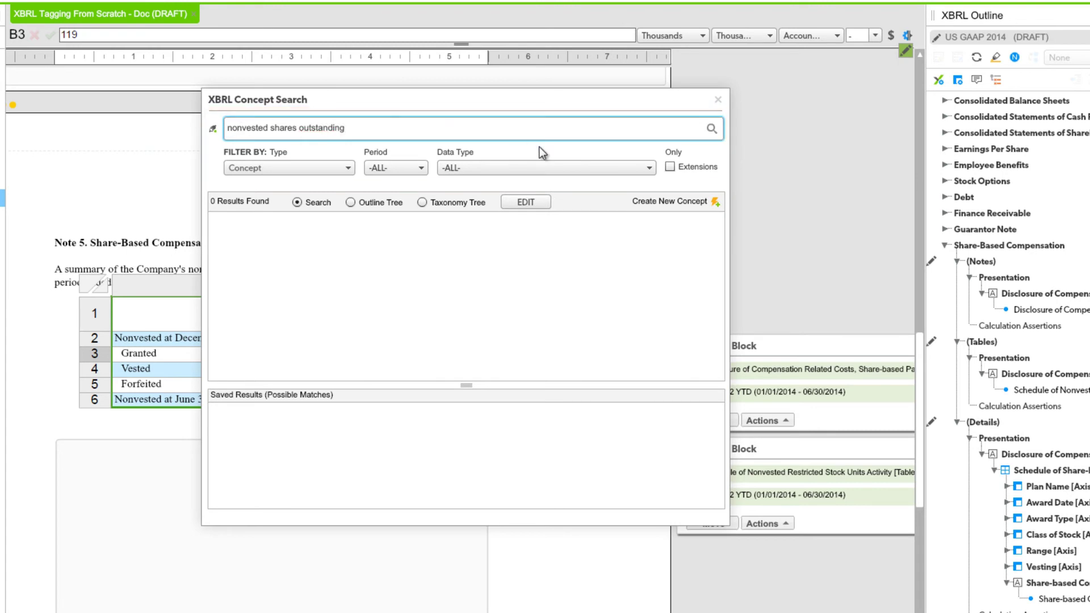
pyautogui.click(650, 167)
pyautogui.moveTo(651, 191); pyautogui.dragTo(644, 260)
pyautogui.click(491, 232)
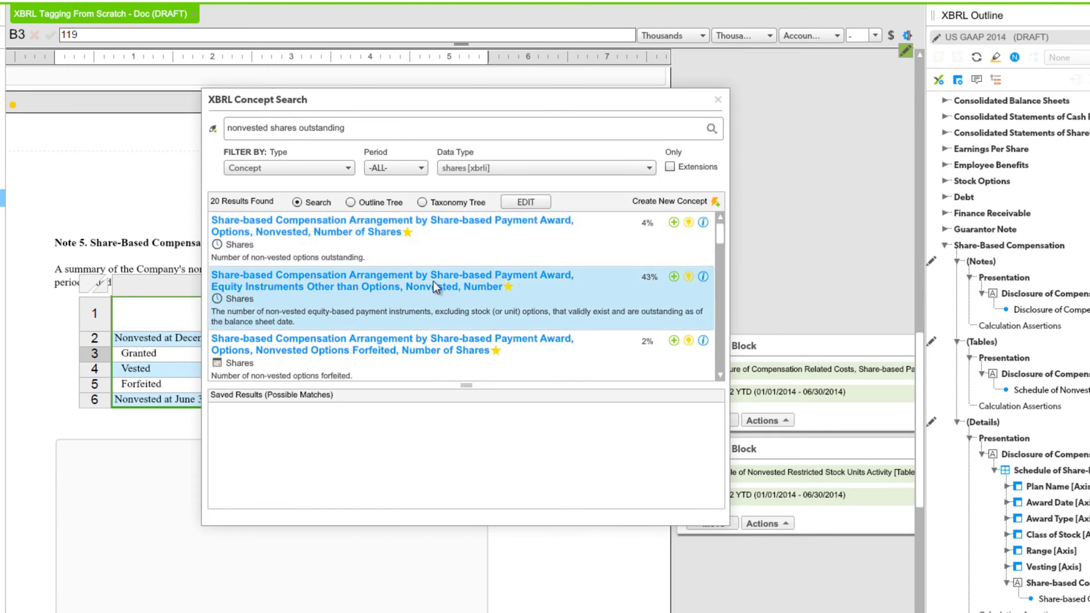
# - Assign the Equity Instruments Other than Options, Grants in Period concept to the Granted value from the nonvested number concept's 710000 presentation
pyautogui.click(703, 277)
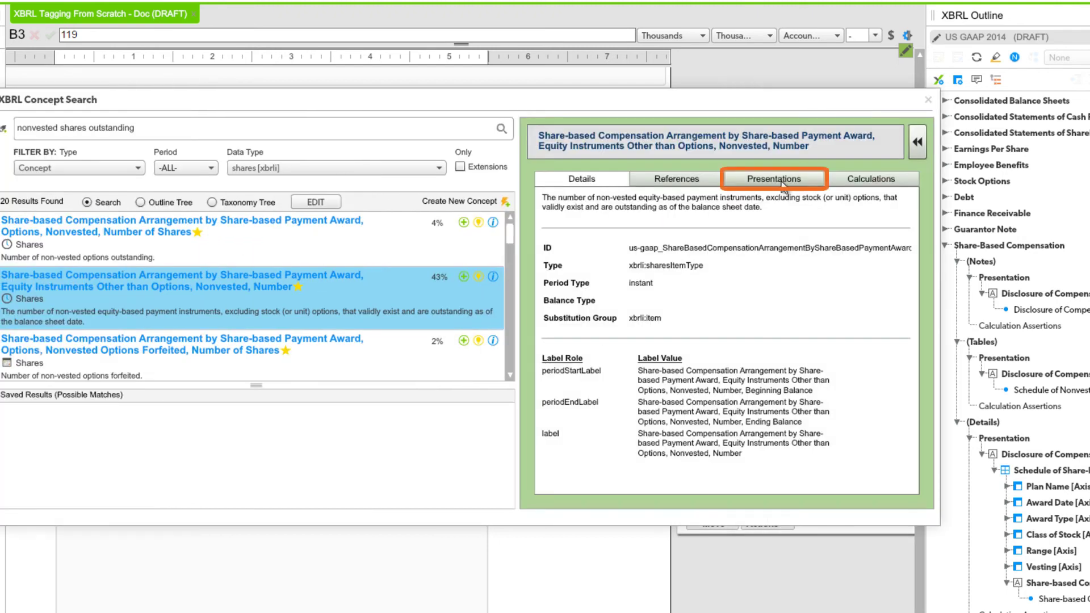
pyautogui.click(781, 180)
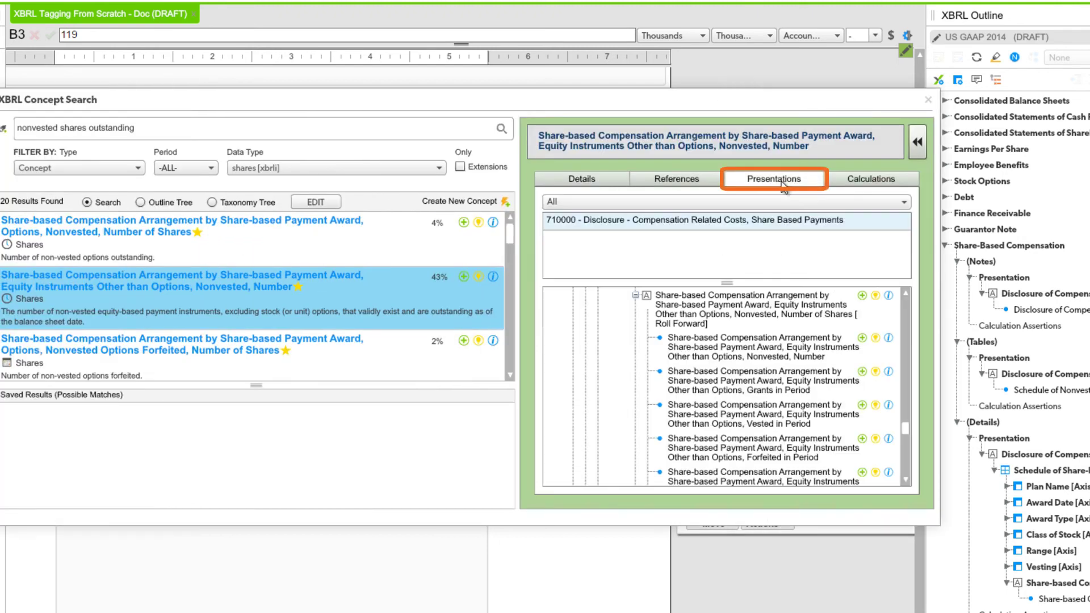
pyautogui.click(862, 372)
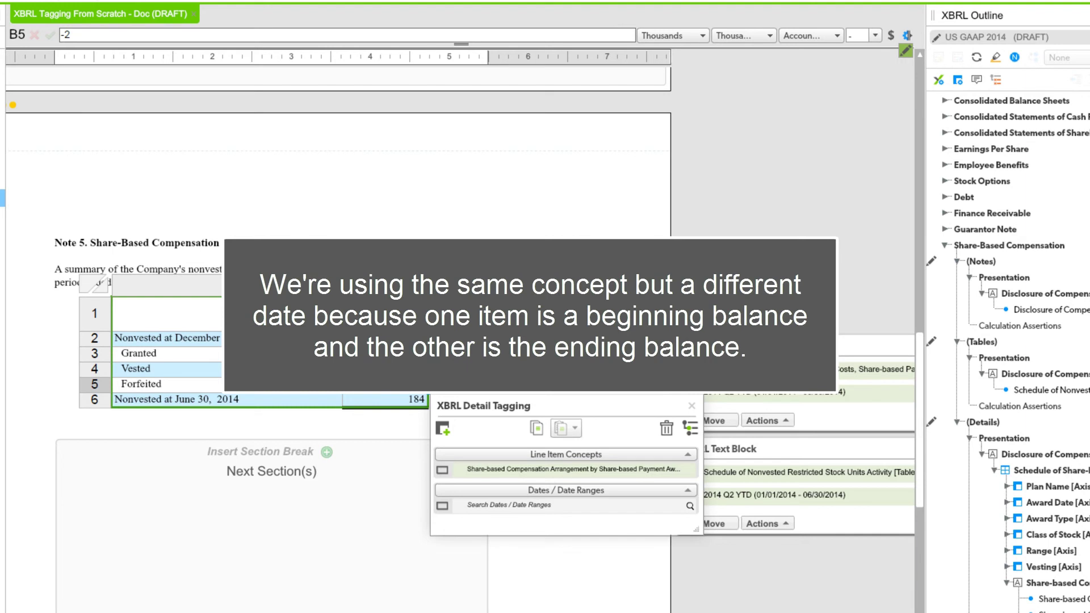
# - Copy the December 31, 2013 balance's tagging and paste only its line item concept onto the June 30, 2014 balance
pyautogui.click(402, 344)
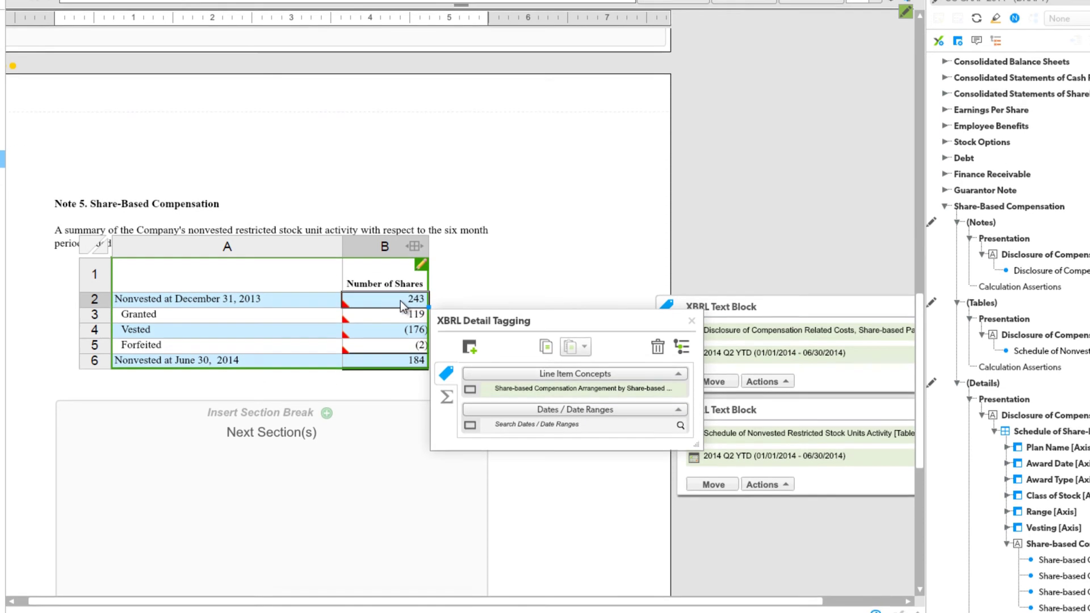
pyautogui.click(546, 343)
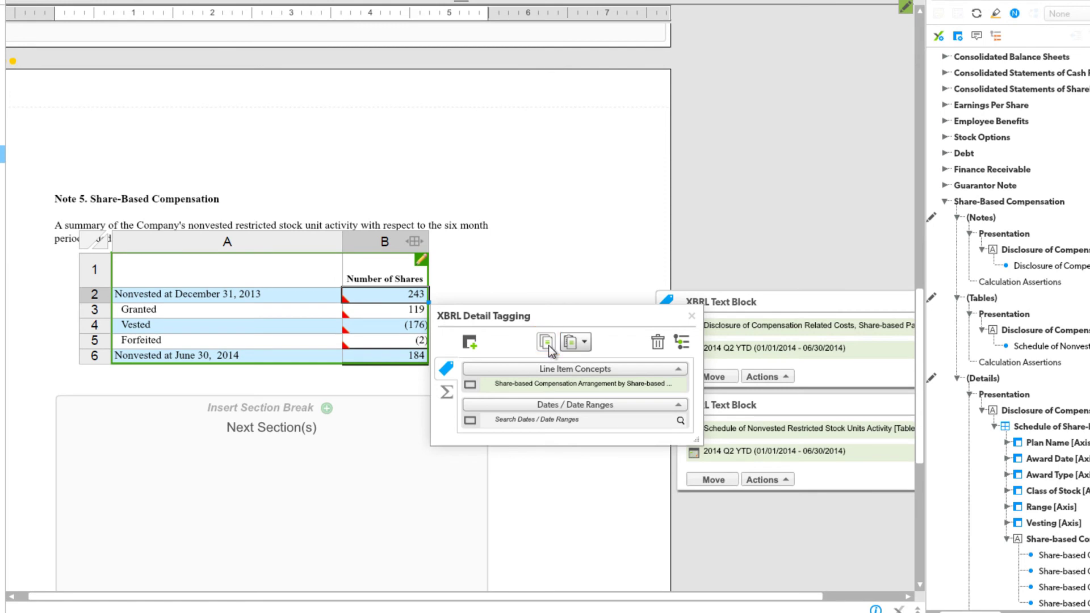
pyautogui.click(402, 358)
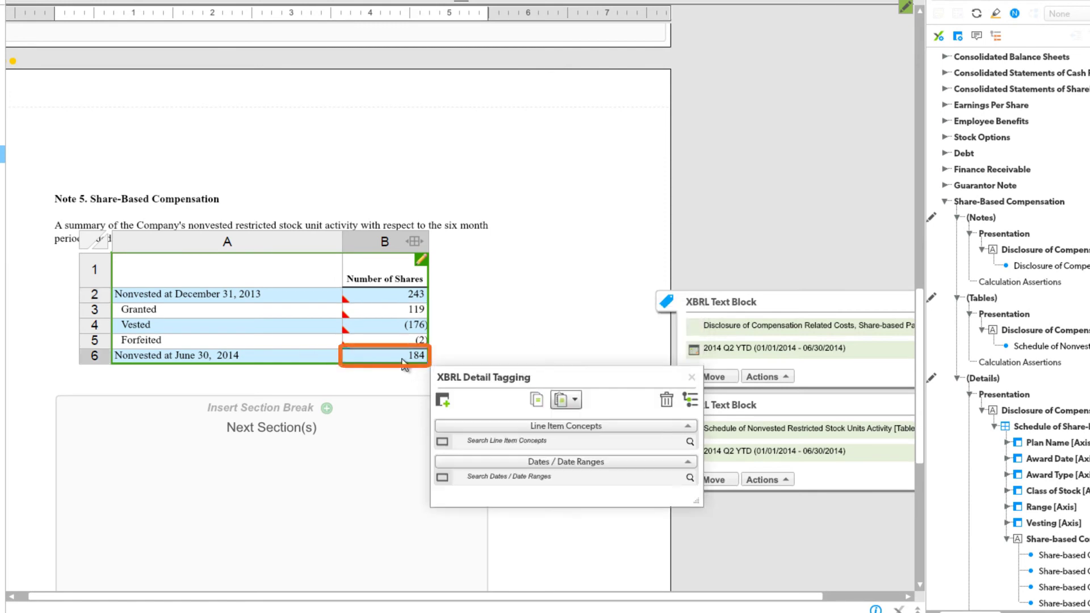
pyautogui.click(566, 403)
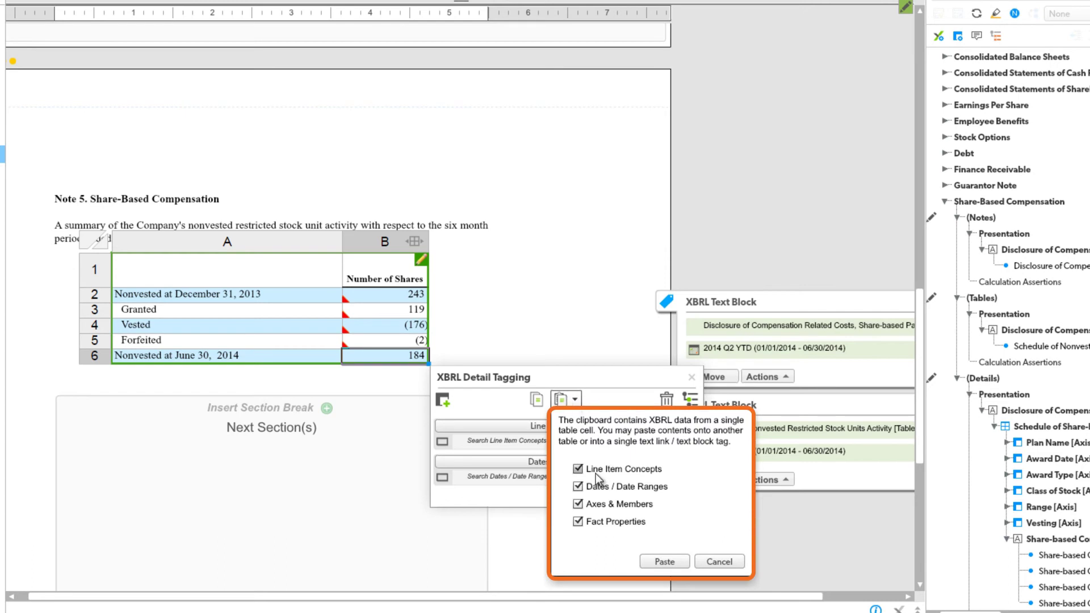
pyautogui.click(578, 487)
pyautogui.click(577, 504)
pyautogui.click(578, 521)
pyautogui.click(665, 562)
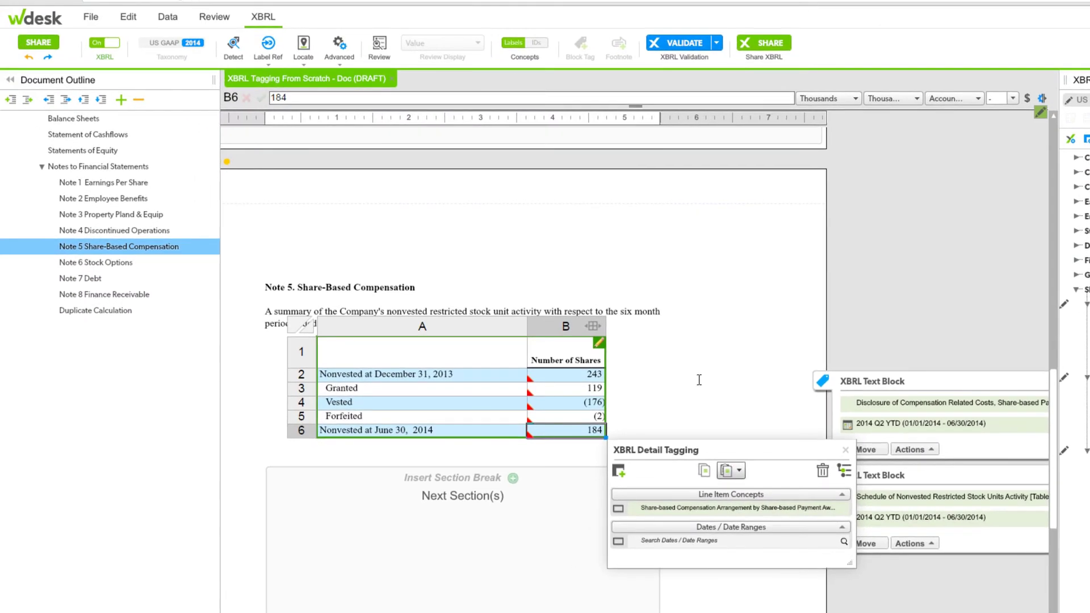
# - Turn on XBRL review highlighting and assign the FY 2013 as-of date 12/31/13 to the December 31, 2013 balance
pyautogui.click(379, 45)
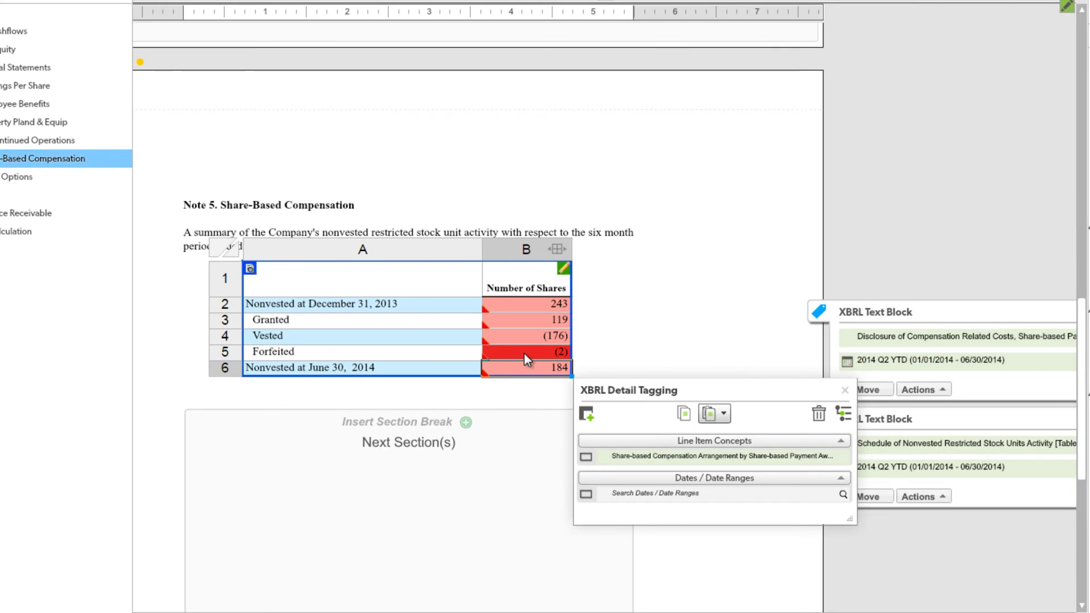
pyautogui.click(532, 312)
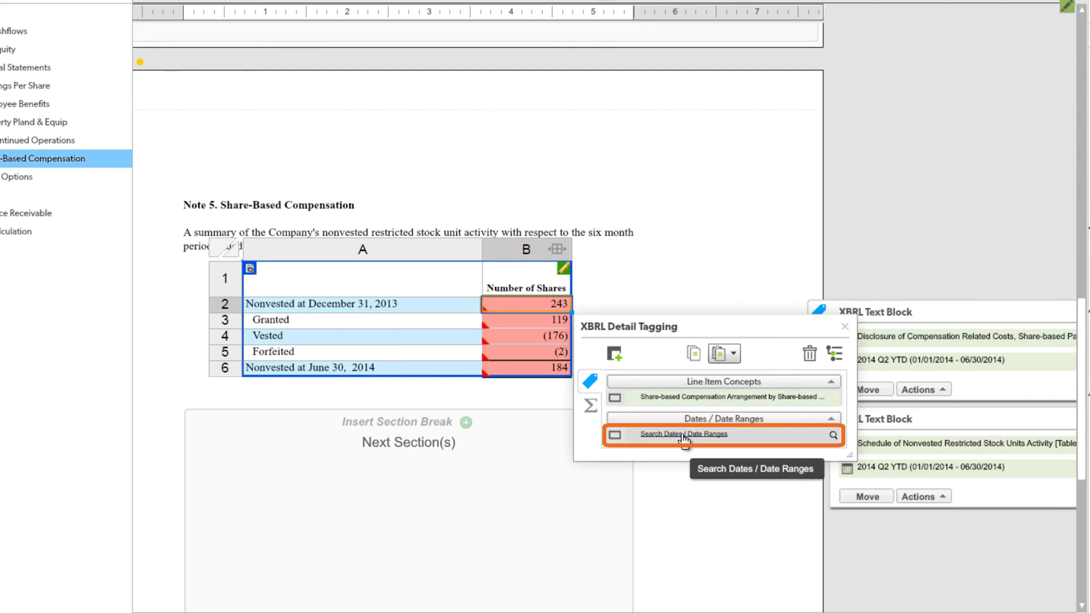
pyautogui.click(684, 435)
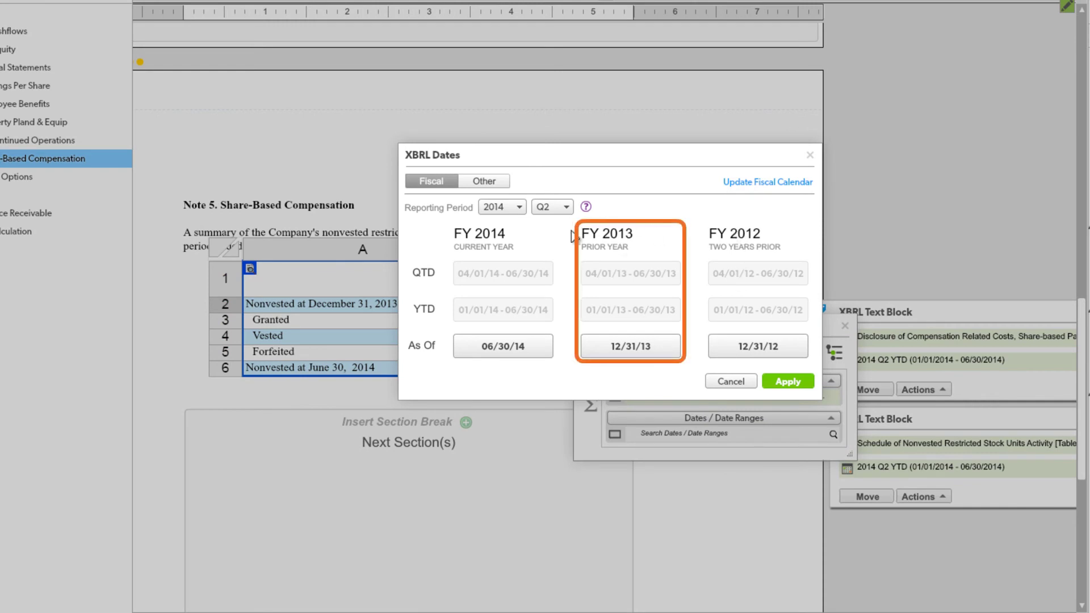
pyautogui.click(638, 351)
pyautogui.click(789, 382)
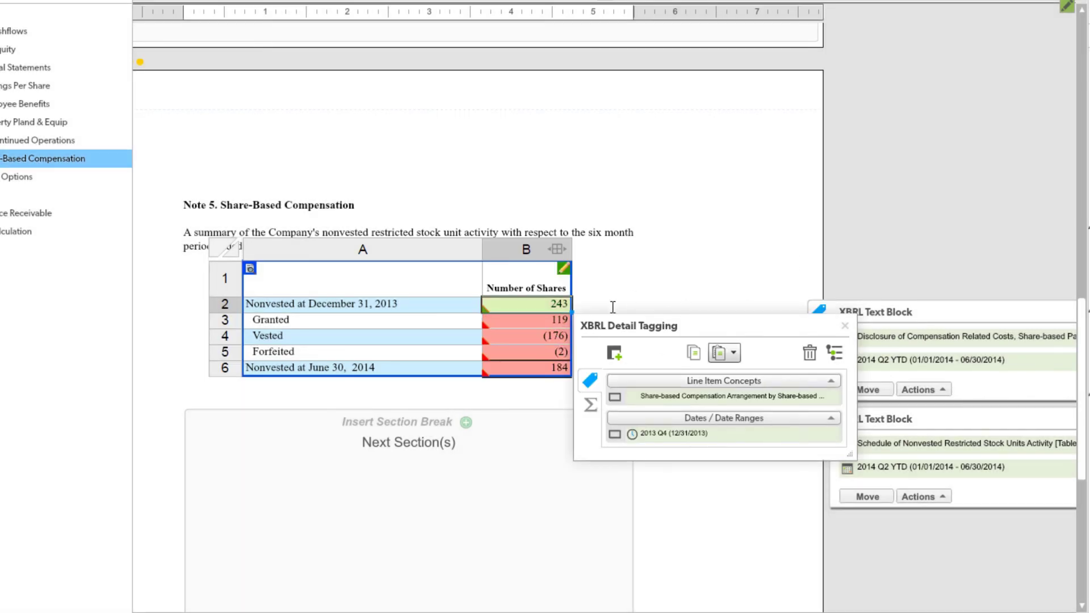
# - Assign the FY 2014 year-to-date range 01/01/14 - 06/30/14 to the Granted, Vested and Forfeited values together
pyautogui.moveTo(543, 319); pyautogui.dragTo(540, 346)
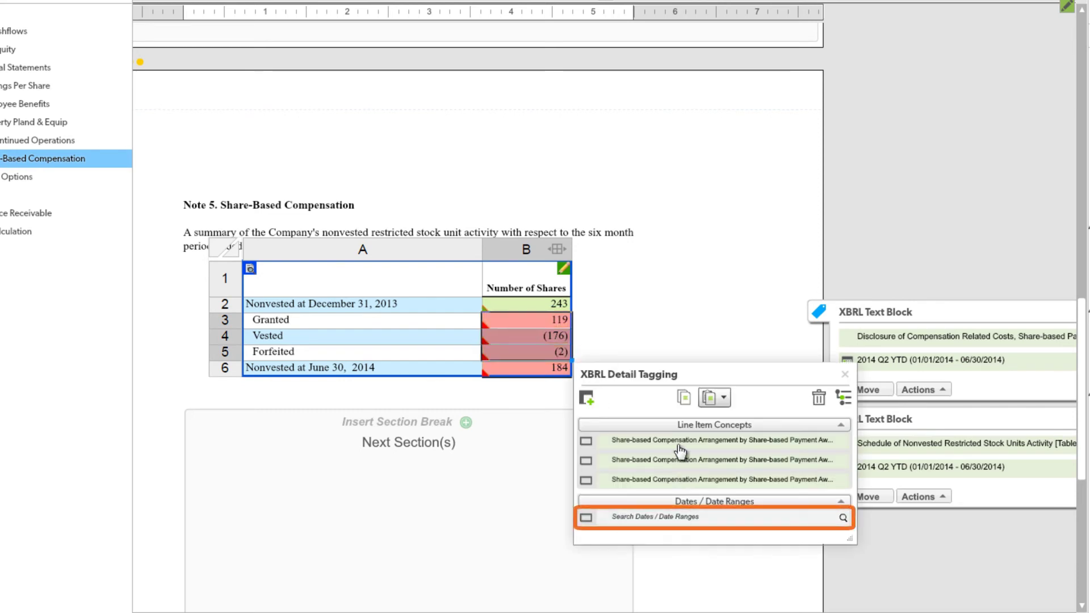
pyautogui.click(740, 517)
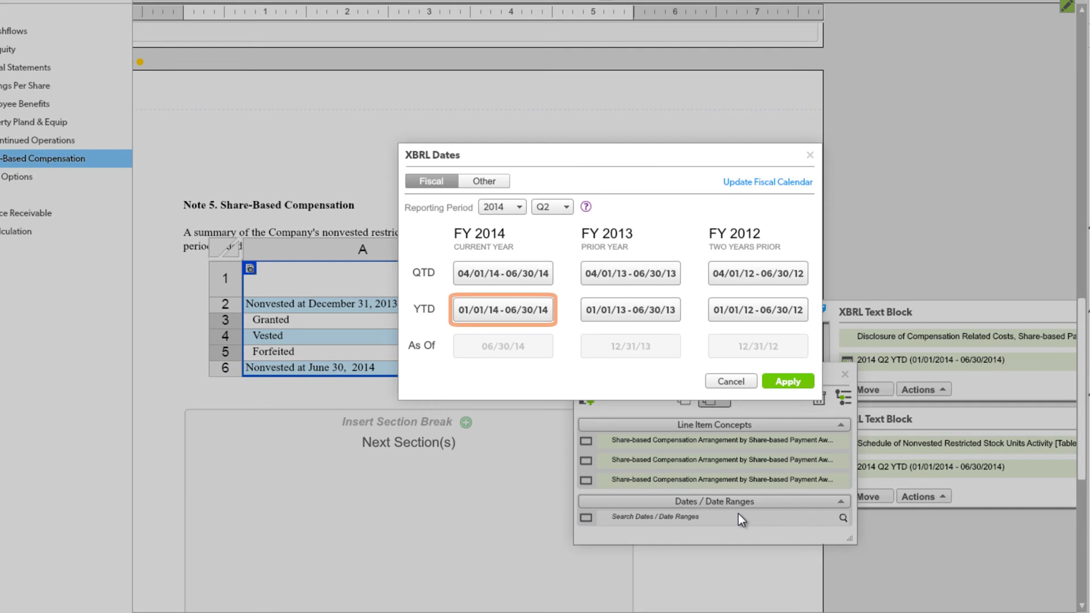
pyautogui.click(513, 313)
pyautogui.click(788, 382)
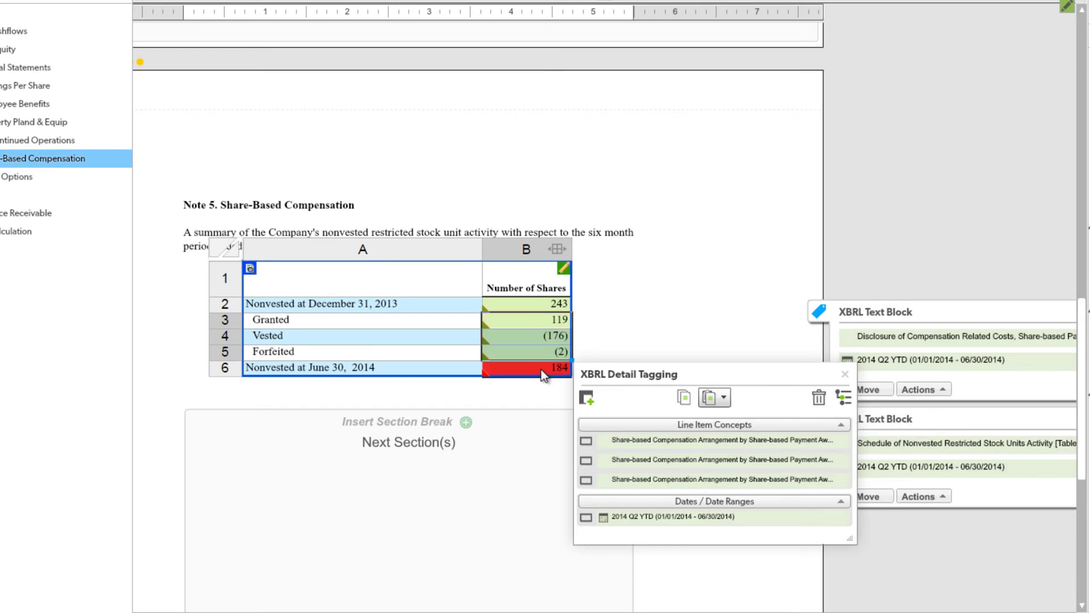
# - Assign the FY 2014 as-of date 06/30/14 to the June 30, 2014 nonvested balance
pyautogui.click(543, 375)
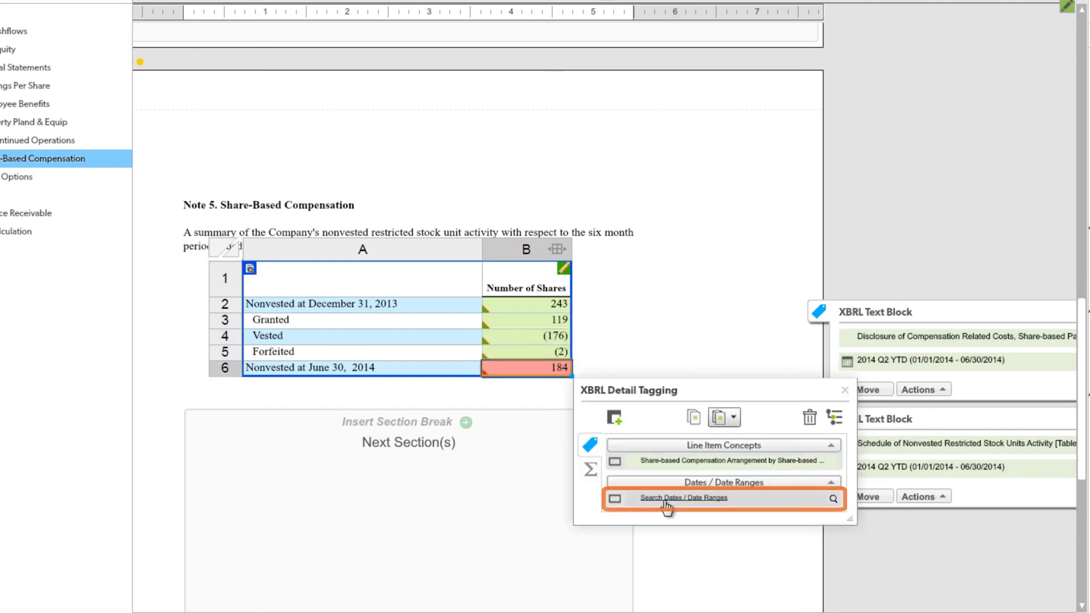
pyautogui.click(669, 504)
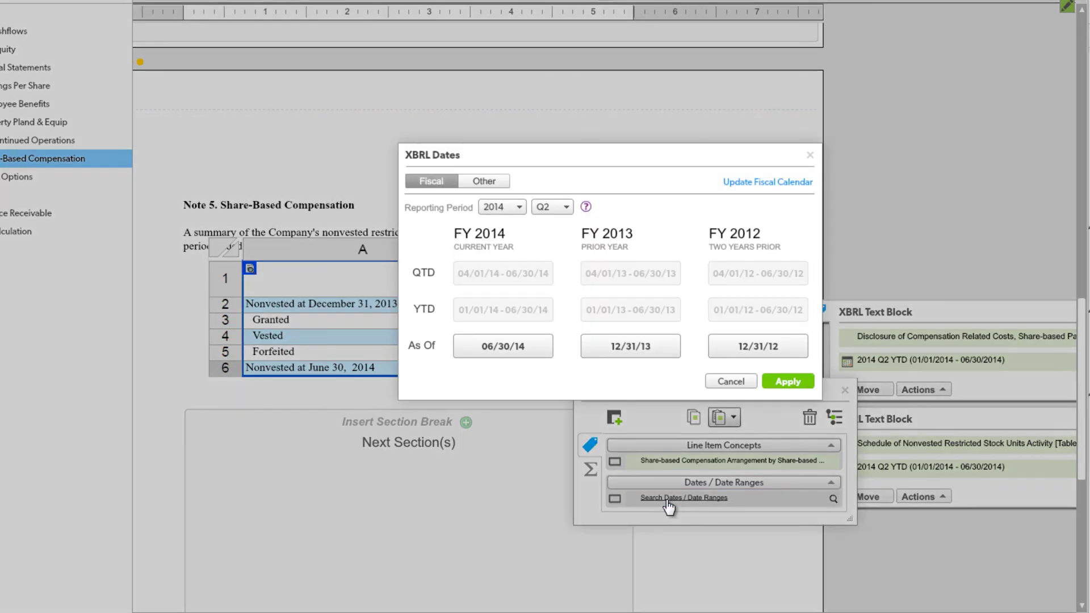
pyautogui.click(535, 355)
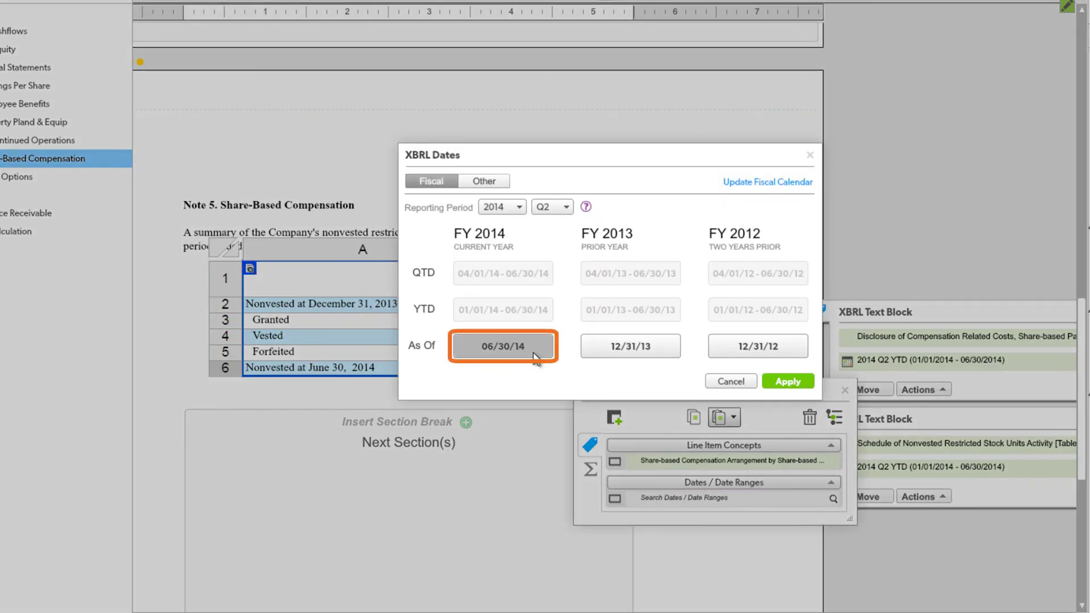
pyautogui.click(786, 382)
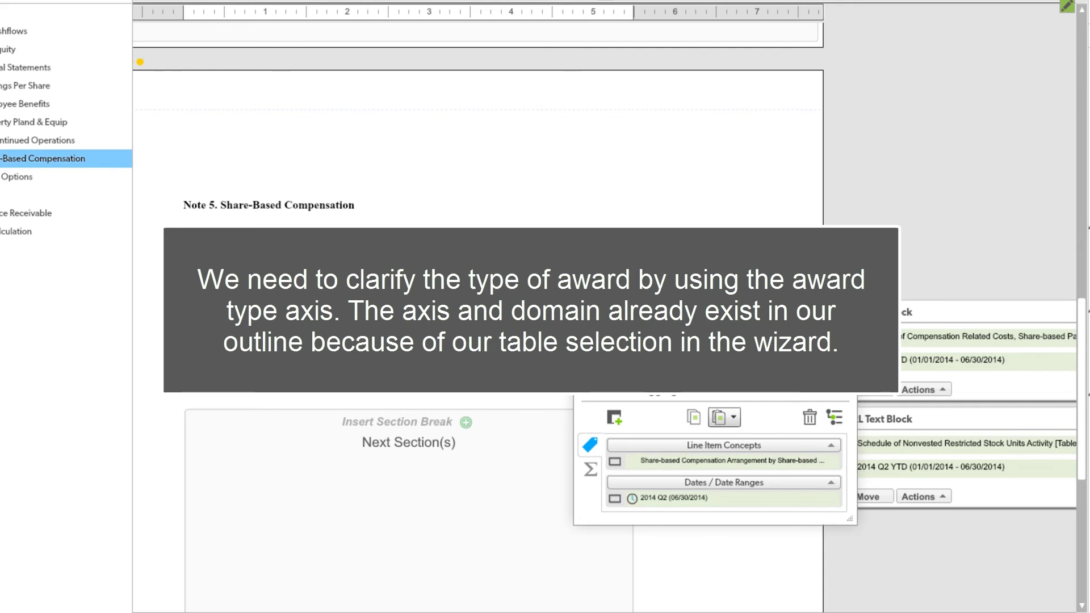
# - Add the Award Type [Axis] to all five Number of Shares values
pyautogui.moveTo(545, 305); pyautogui.dragTo(550, 365)
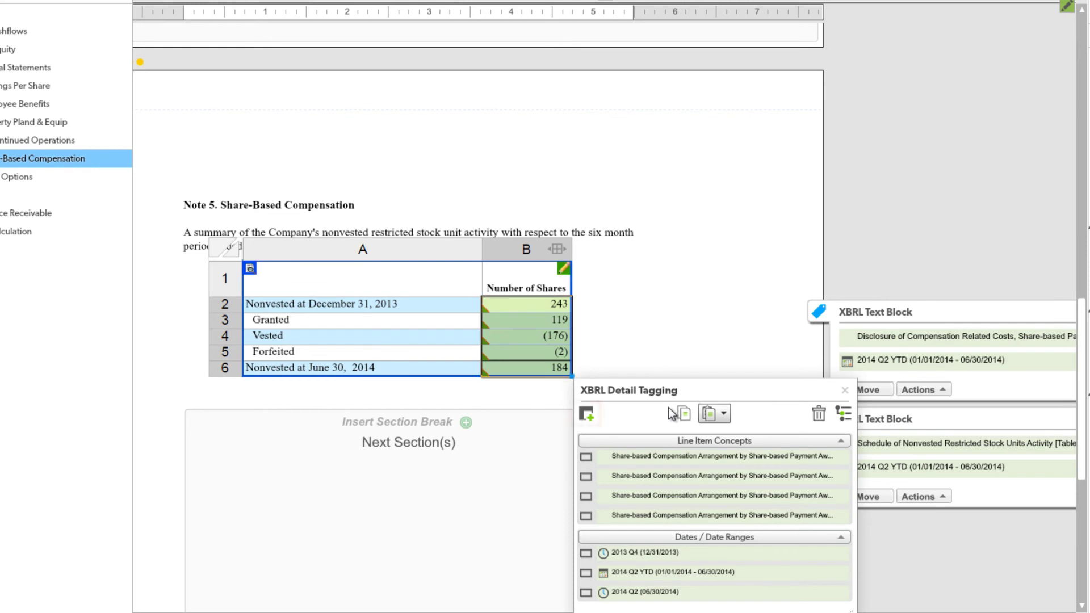
pyautogui.click(587, 414)
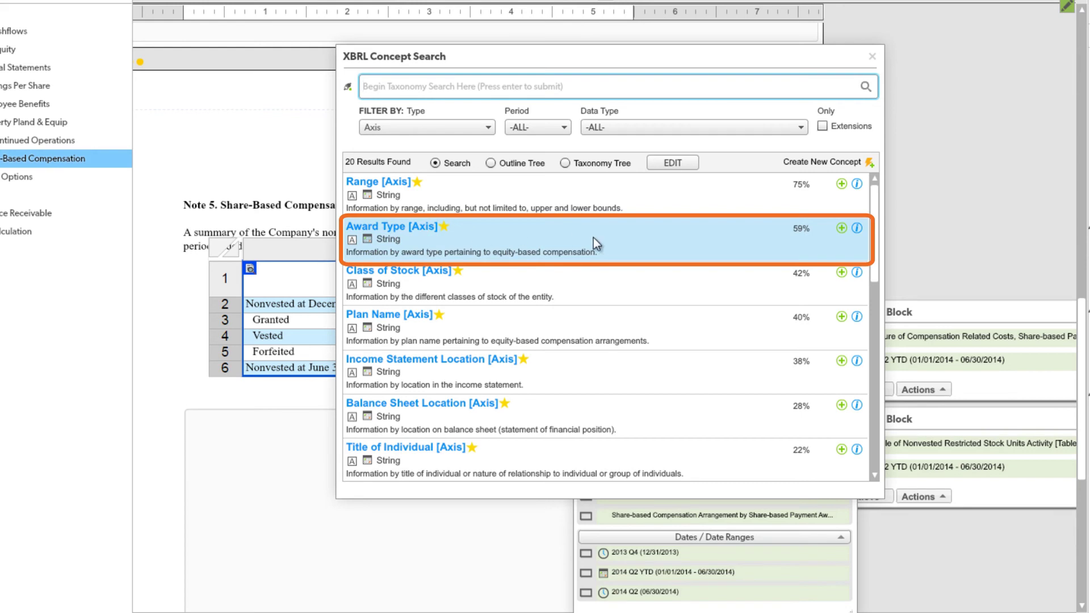
pyautogui.click(841, 228)
# - Search domain members for "restricted stock units" with data type domain [nonnum] and assign Restricted Stock Units (RSUs) [Member] to the Award Type axis
pyautogui.moveTo(748, 386); pyautogui.dragTo(741, 180)
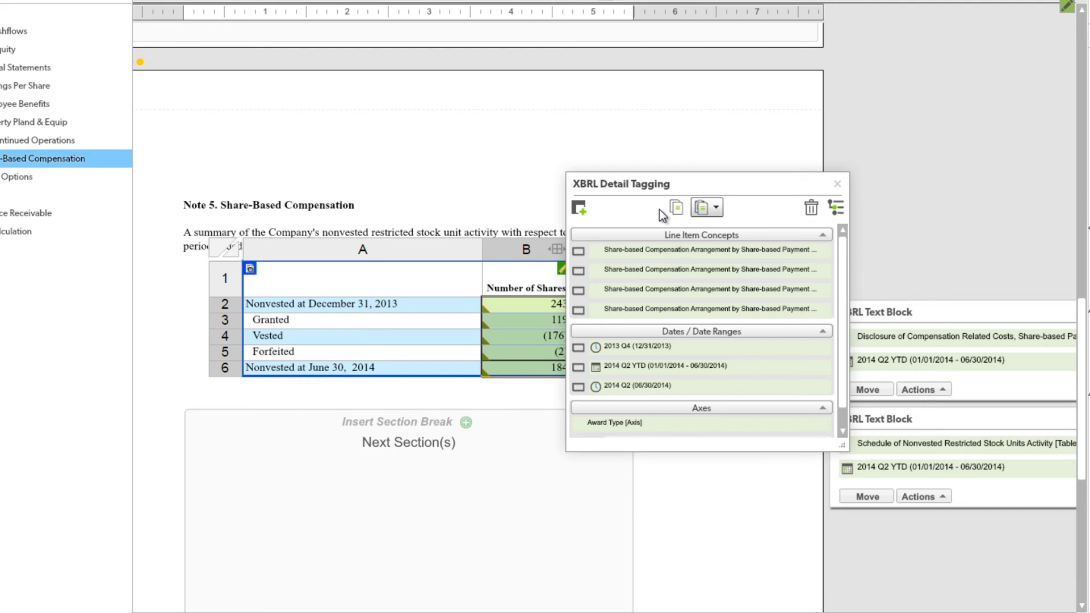
pyautogui.click(629, 433)
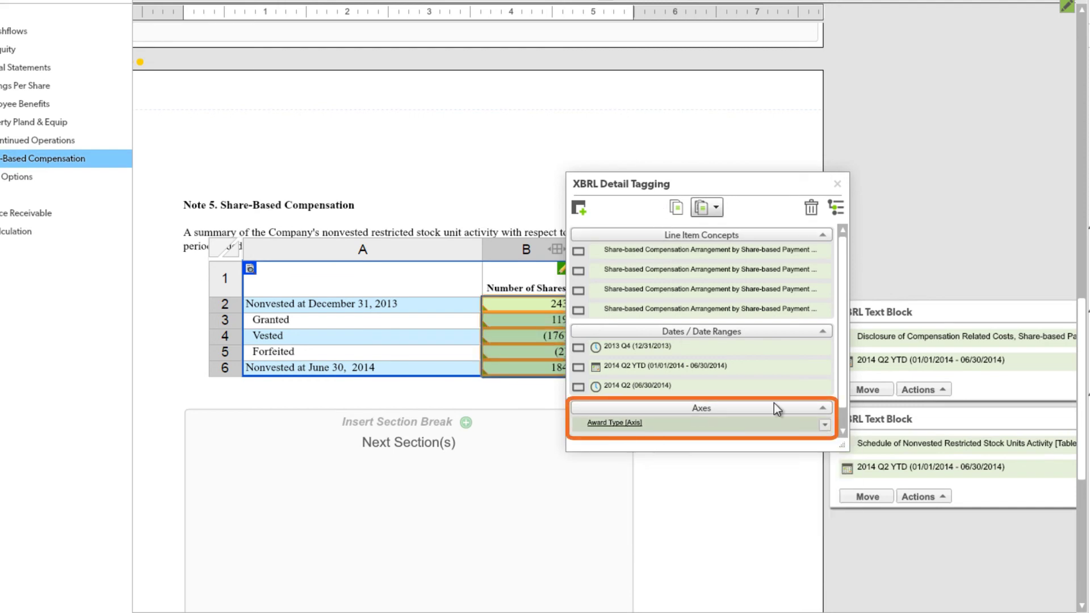
pyautogui.scroll(-1, 842, 397)
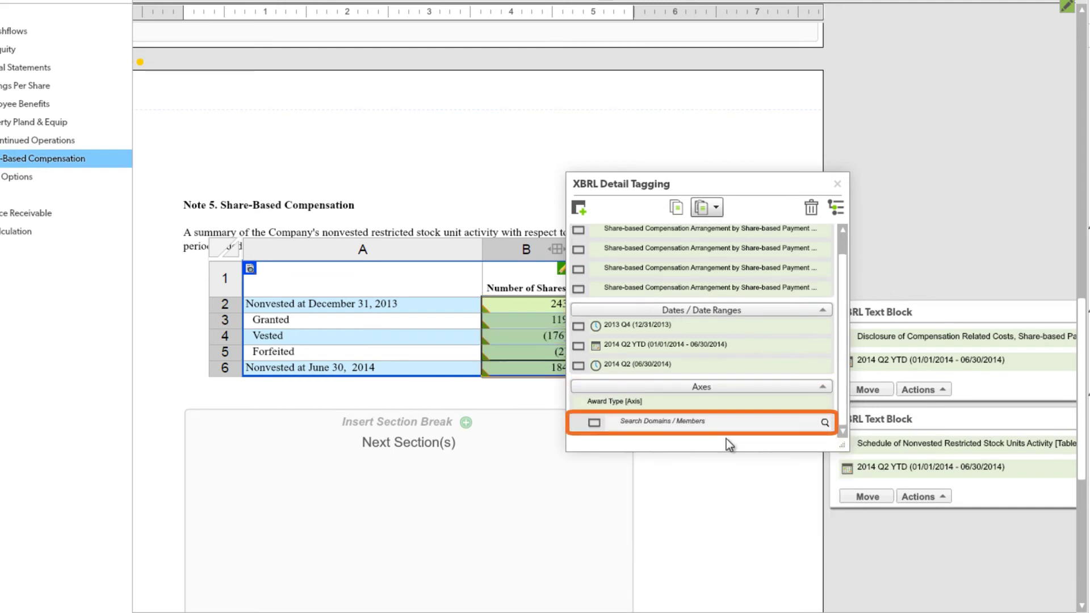
pyautogui.click(667, 421)
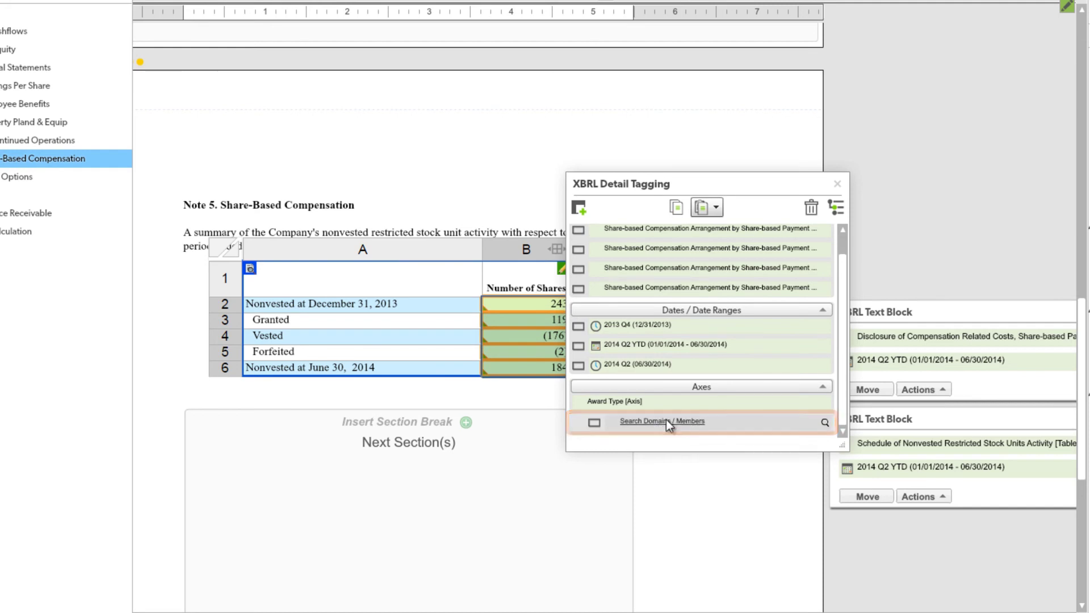
pyautogui.write('restricted stock units')
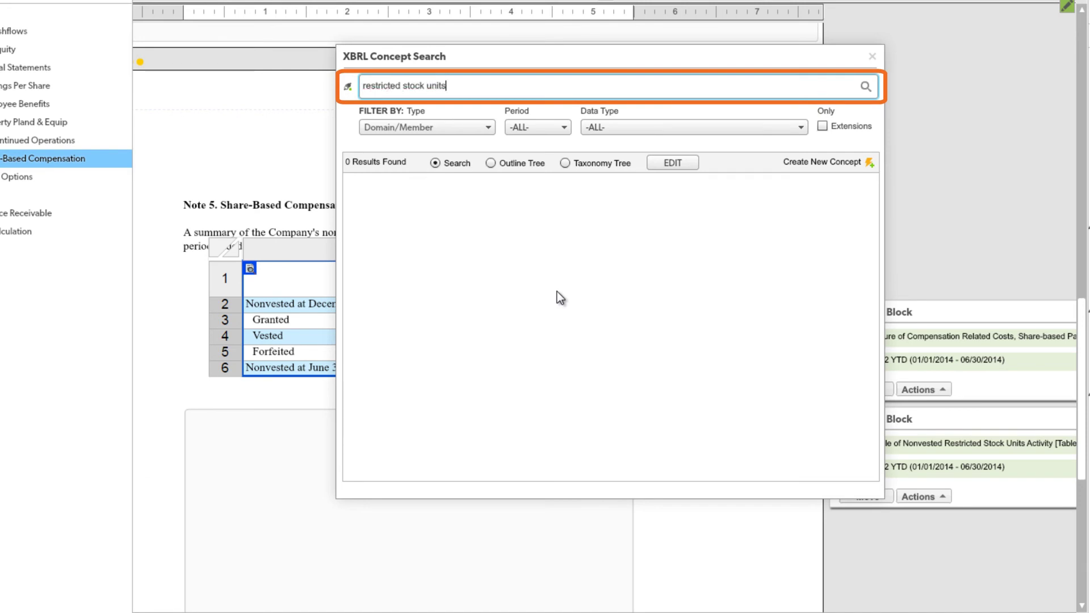
pyautogui.click(802, 128)
pyautogui.moveTo(805, 152); pyautogui.dragTo(804, 178)
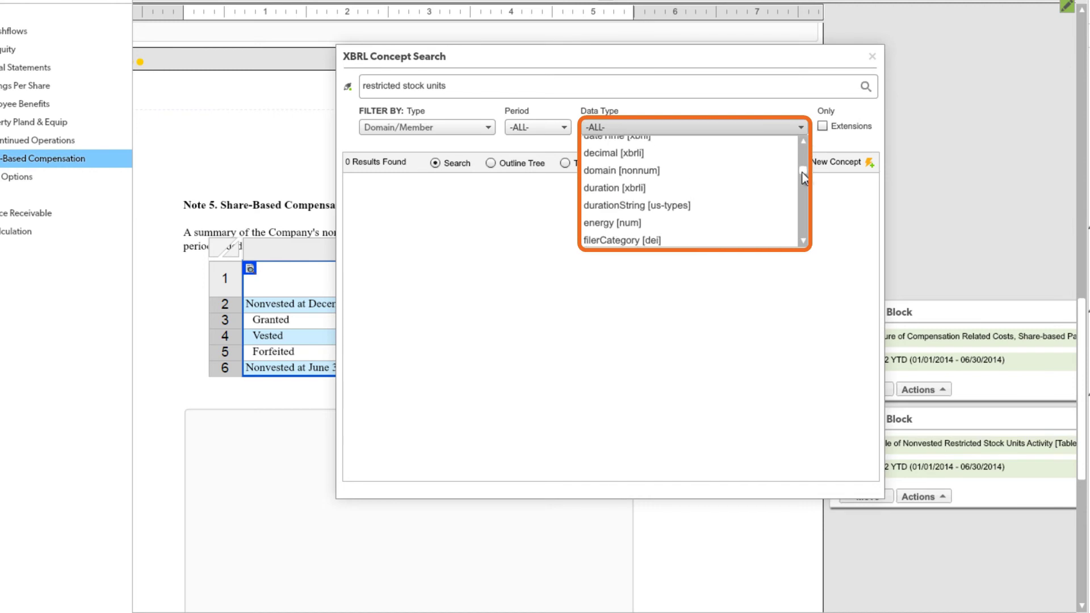
pyautogui.click(621, 171)
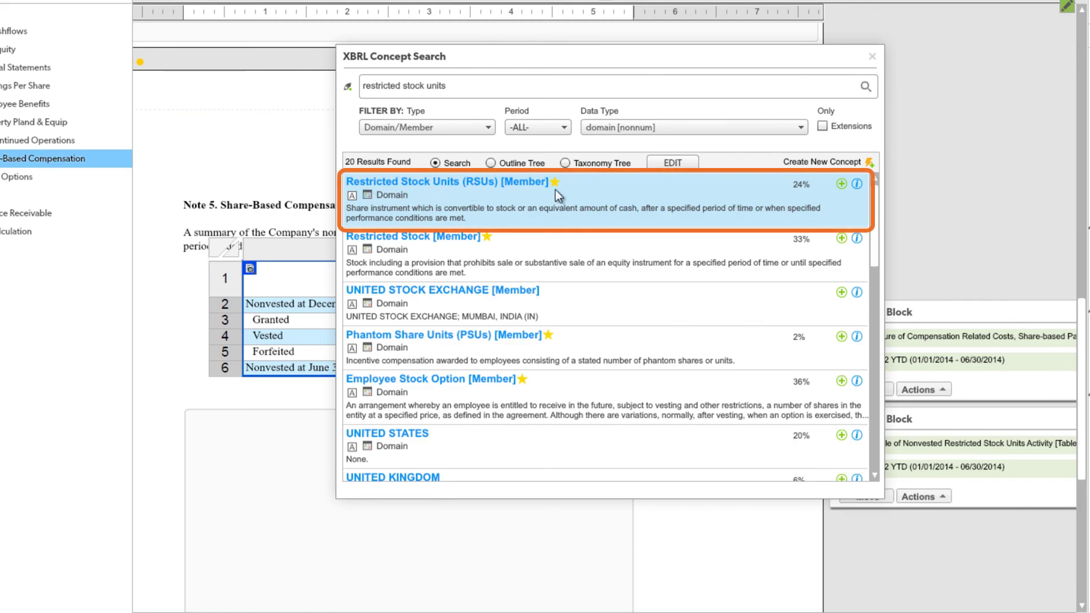
pyautogui.click(841, 183)
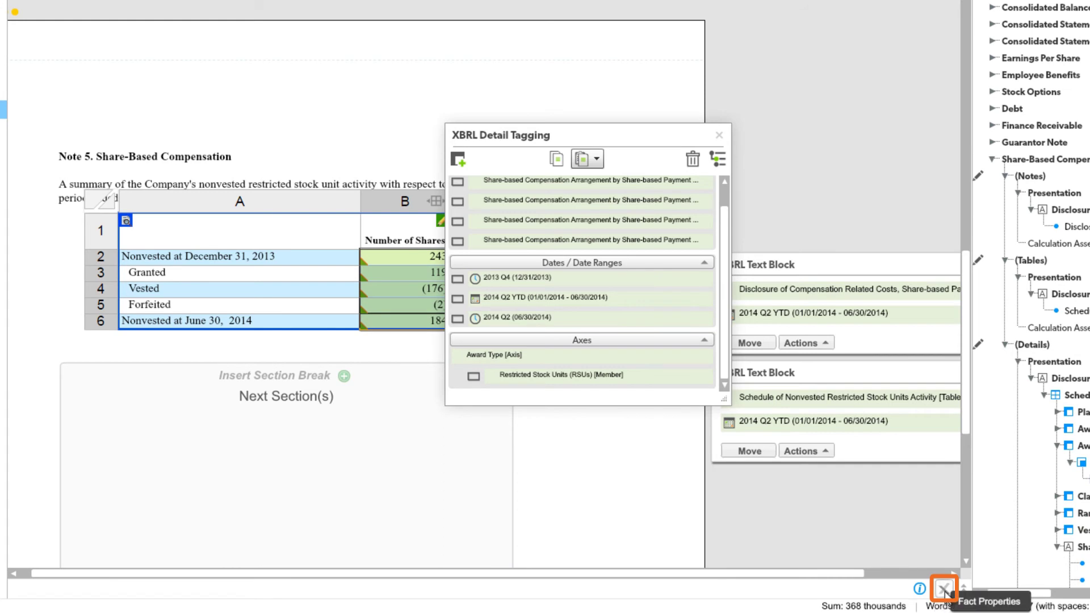
# - Open the fact properties and check the numeric attributes and fact values of the December 31, 2013, Granted, Vested and Forfeited values
pyautogui.click(944, 590)
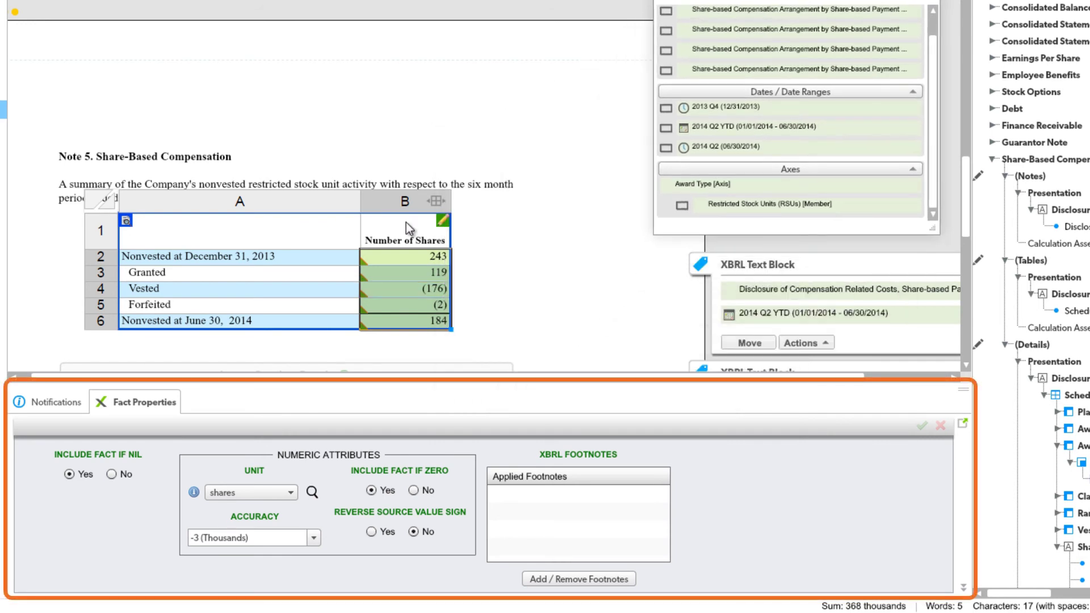
pyautogui.click(396, 257)
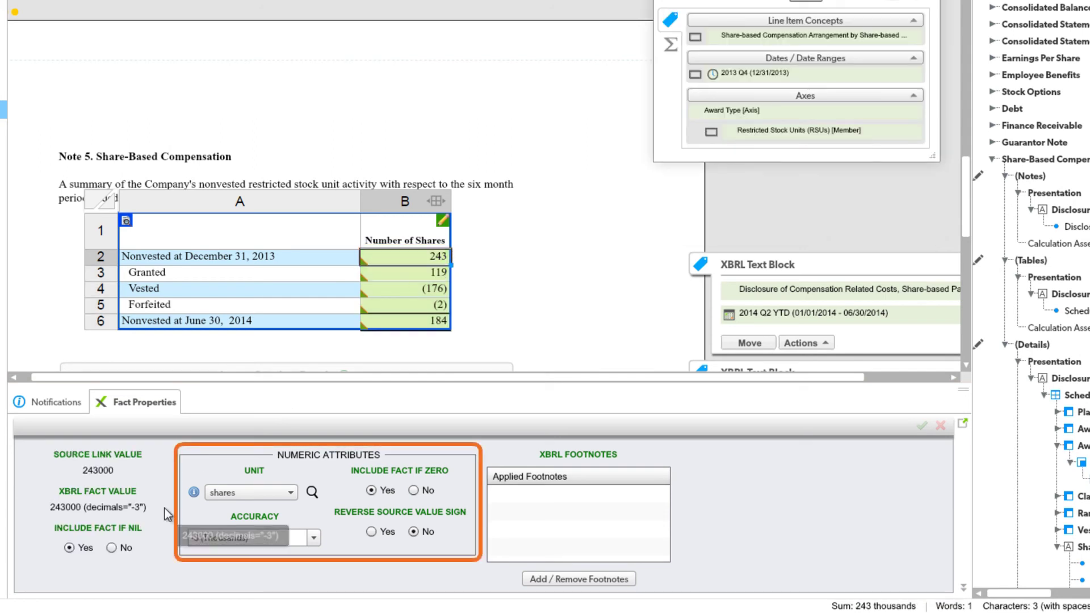
pyautogui.click(434, 272)
pyautogui.click(432, 291)
pyautogui.click(431, 309)
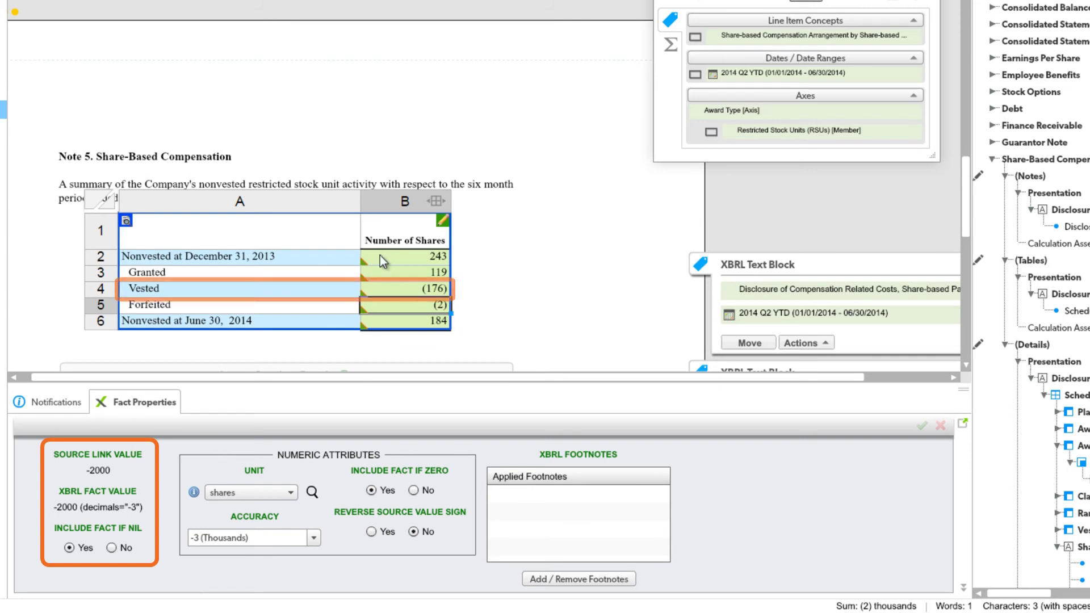
# - Set Reverse Source Value Sign to Yes for the Vested value and save the fact properties
pyautogui.click(395, 294)
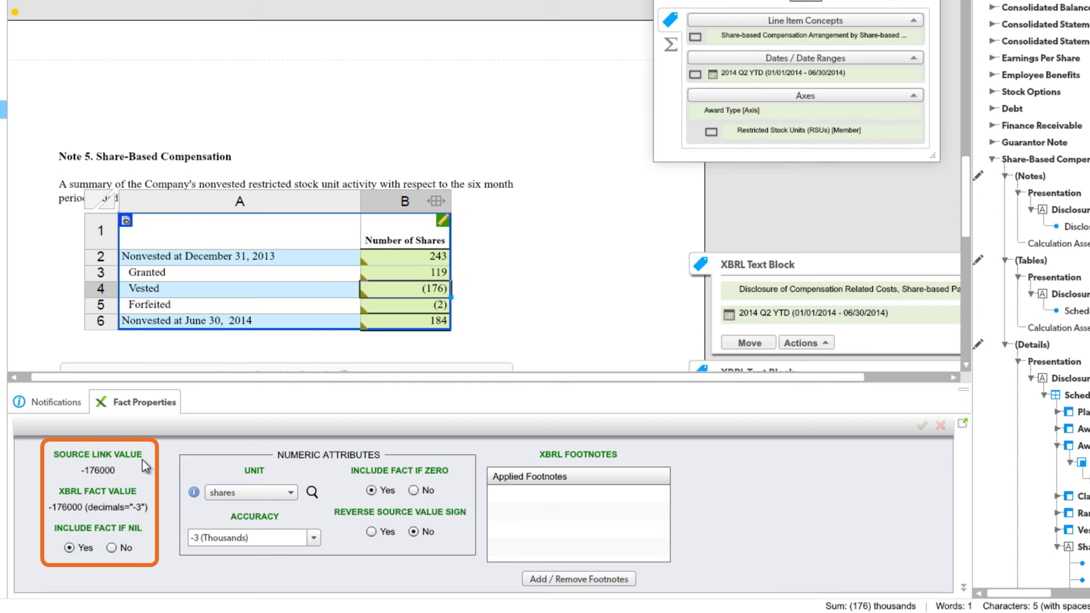
pyautogui.click(372, 532)
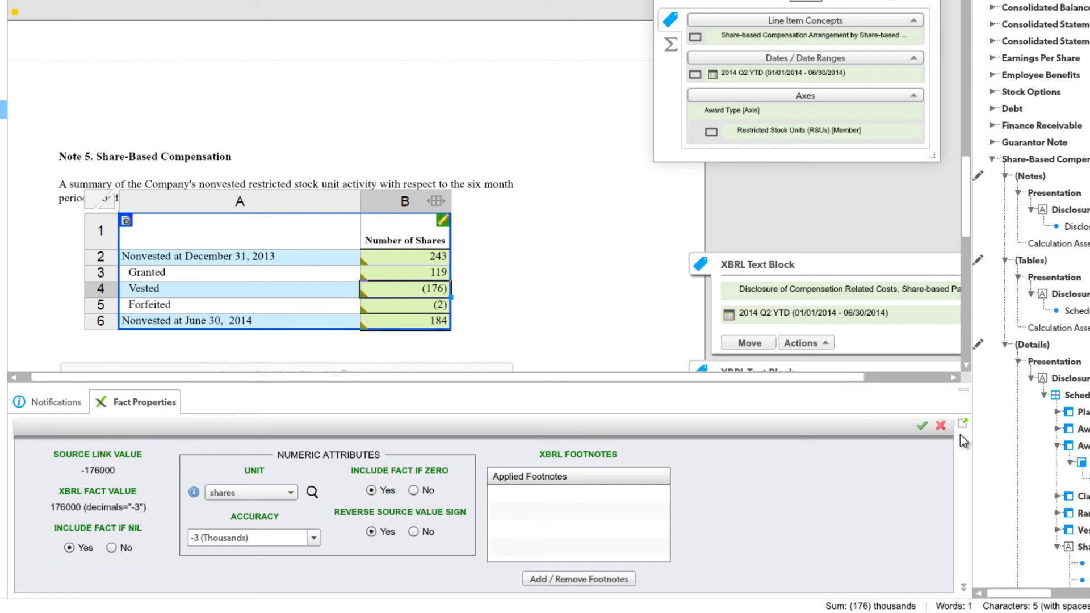
pyautogui.click(922, 425)
# - Select all five share values, close the detail tagging window and widen the XBRL Outline to examine the Share-Based Compensation section
pyautogui.moveTo(397, 256); pyautogui.dragTo(404, 319)
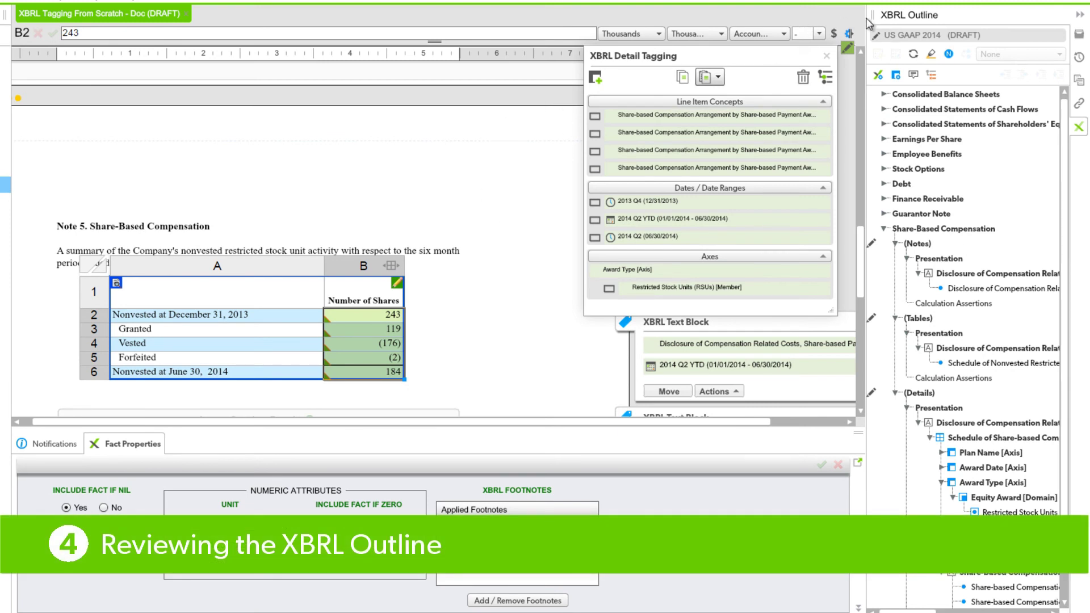
pyautogui.moveTo(866, 22); pyautogui.dragTo(767, 34)
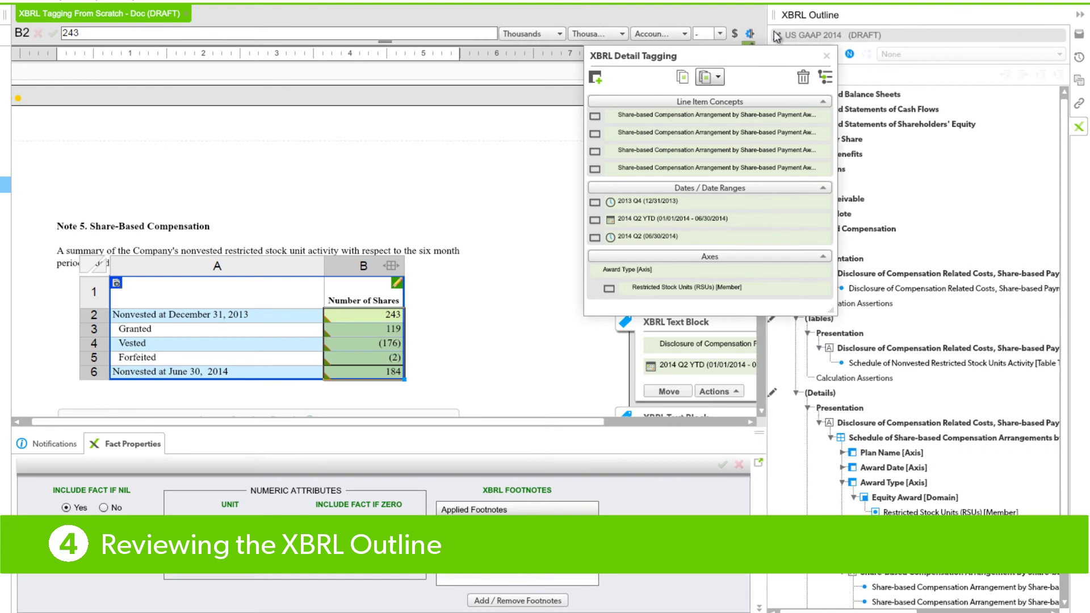
pyautogui.click(827, 56)
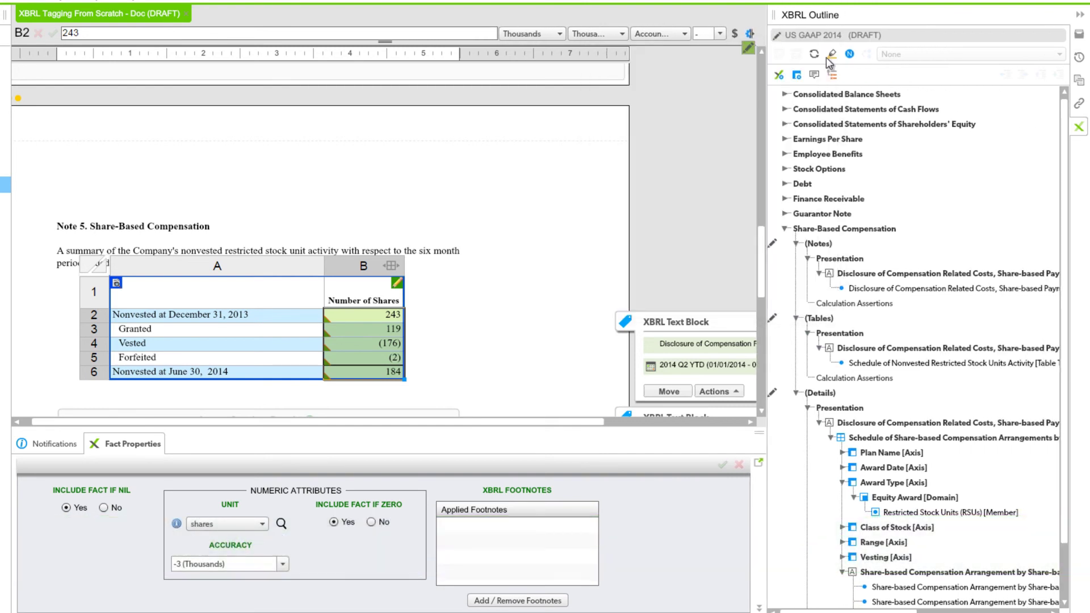
pyautogui.moveTo(772, 22); pyautogui.dragTo(690, 26)
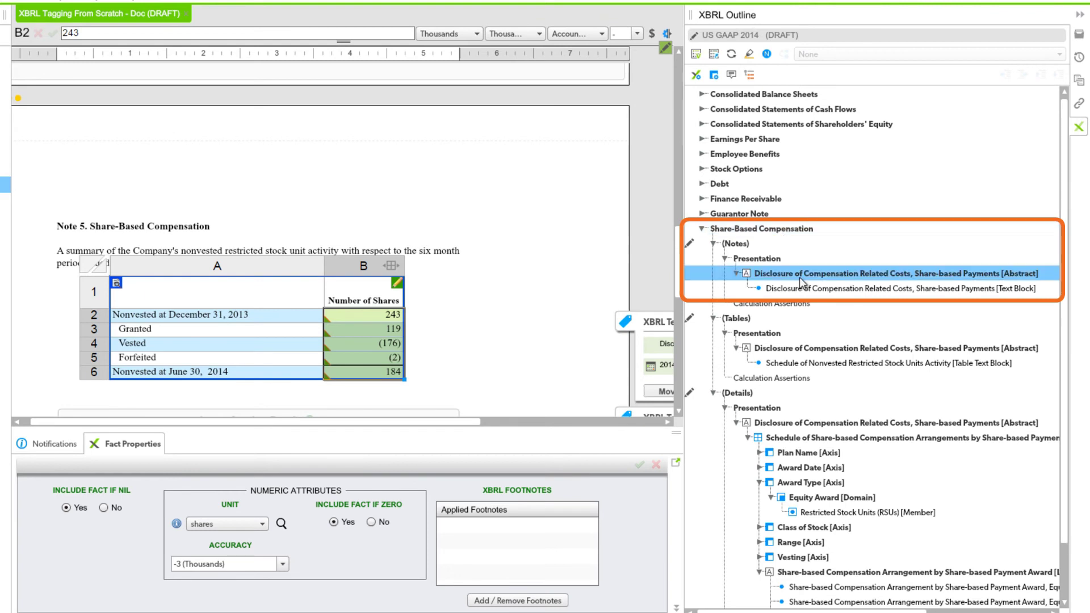
# - Change the terse label of the Share-based Payments [Text Block] concept in the Notes level to "Share-Based Compensation"
pyautogui.click(831, 289)
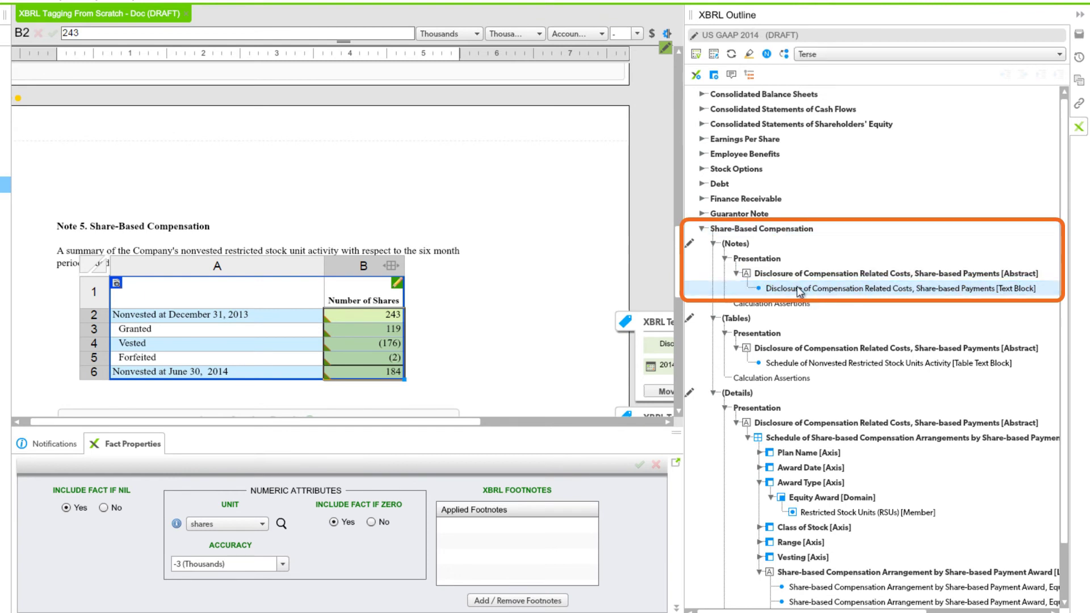
pyautogui.rightClick(935, 290)
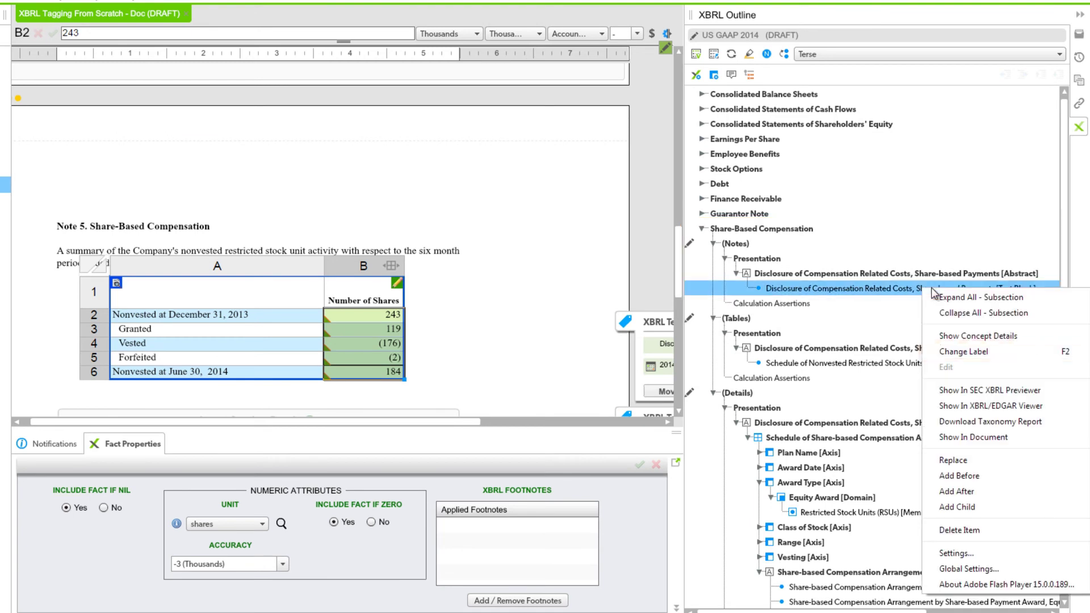
pyautogui.click(965, 352)
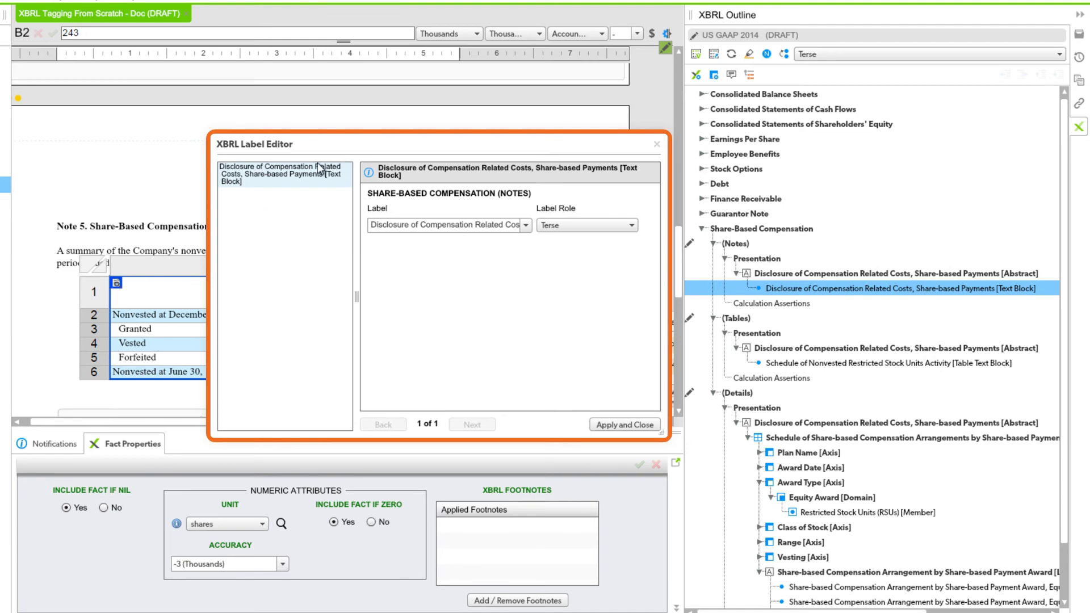
pyautogui.moveTo(337, 145); pyautogui.dragTo(411, 137)
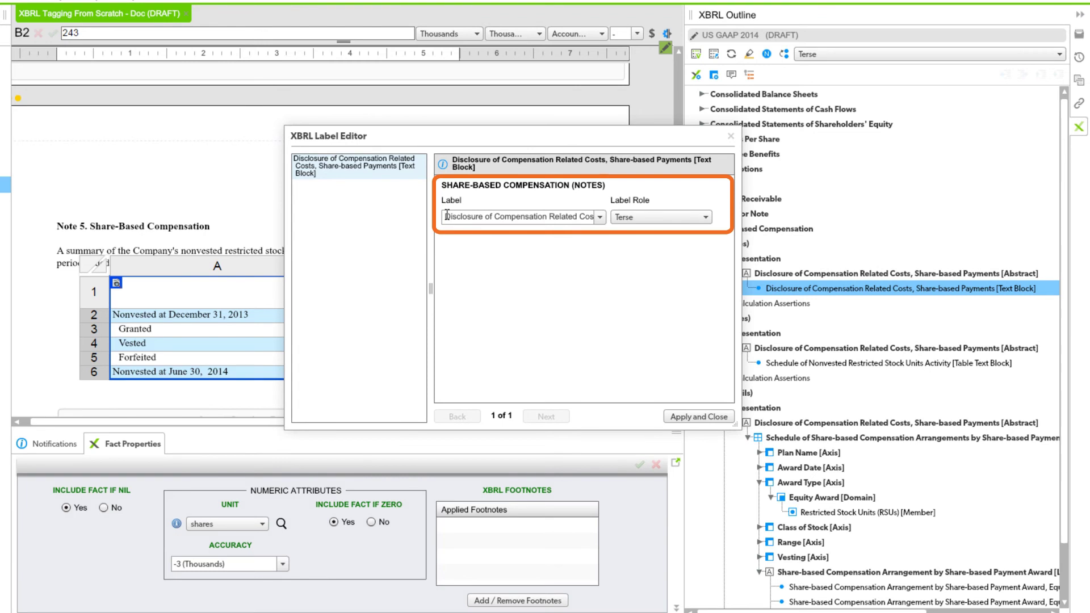
pyautogui.moveTo(446, 215); pyautogui.dragTo(493, 216)
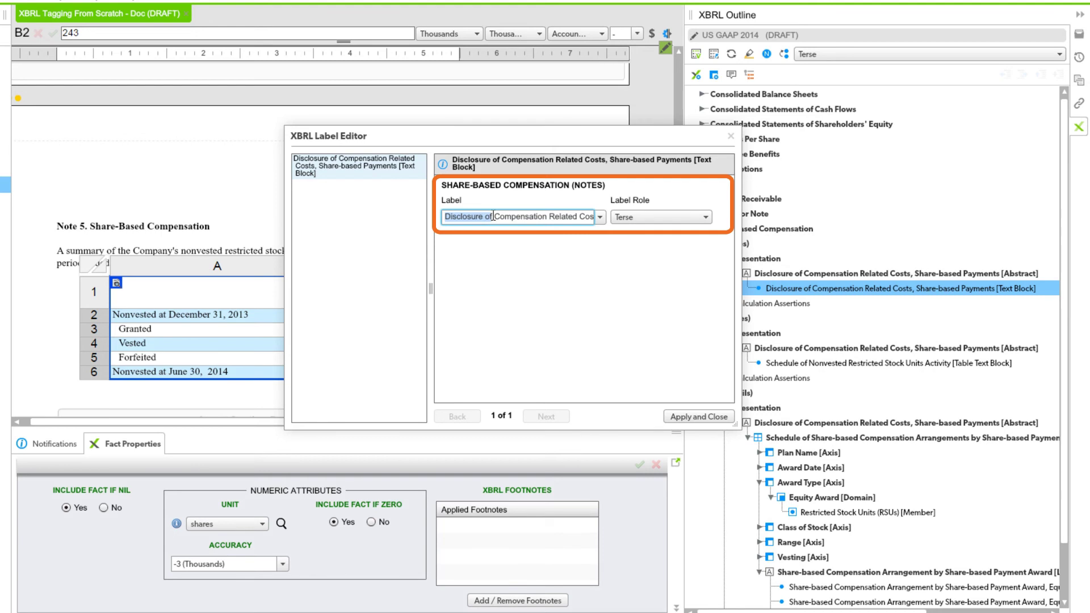
pyautogui.write('Share')
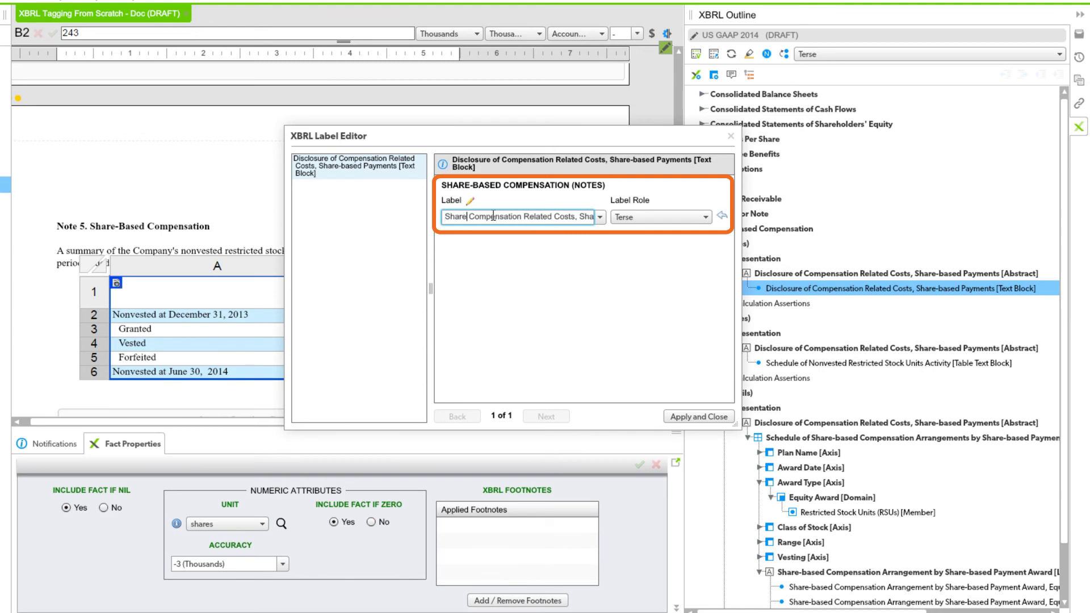
pyautogui.write('-Based')
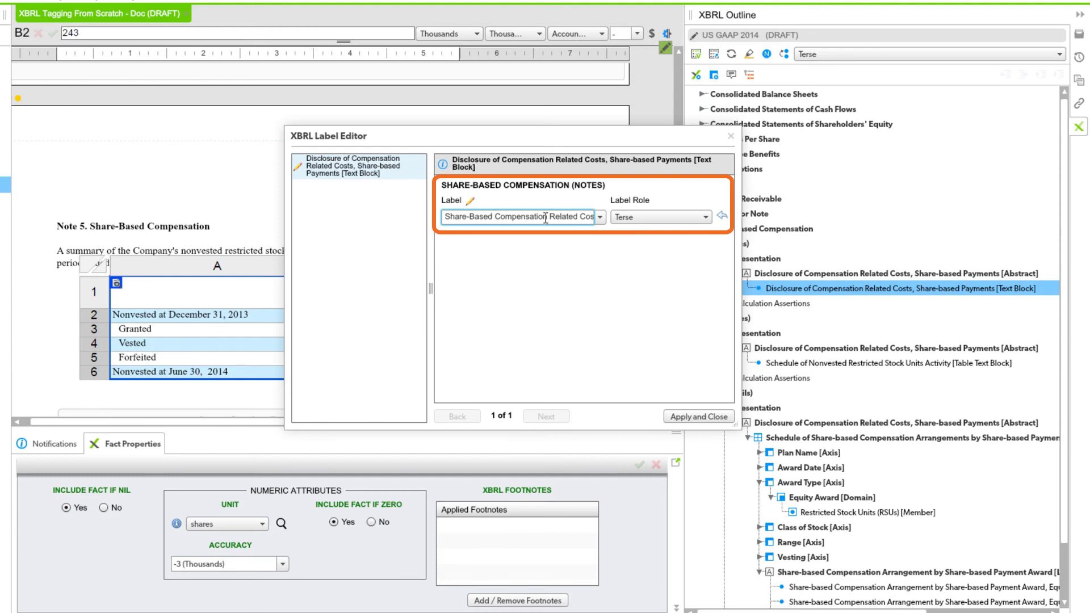
pyautogui.moveTo(549, 217); pyautogui.dragTo(631, 217)
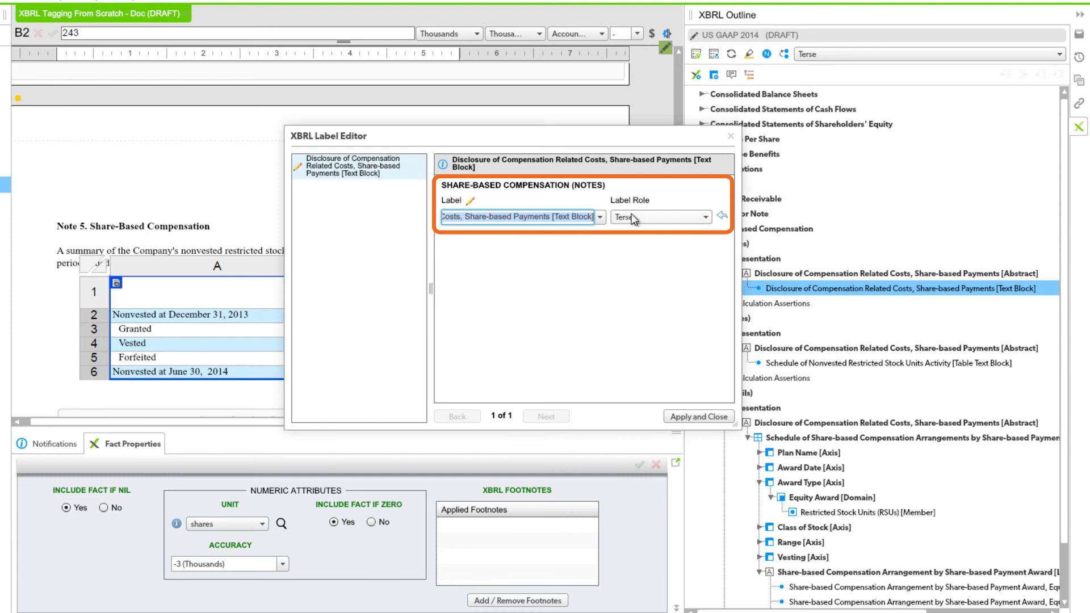
pyautogui.press('BackSpace')
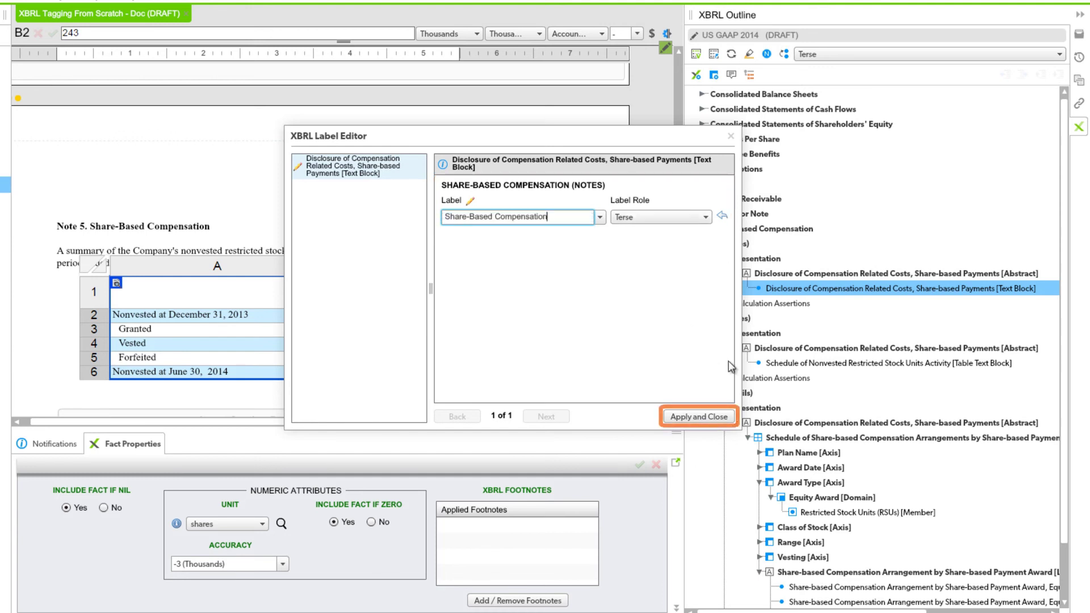
pyautogui.click(685, 419)
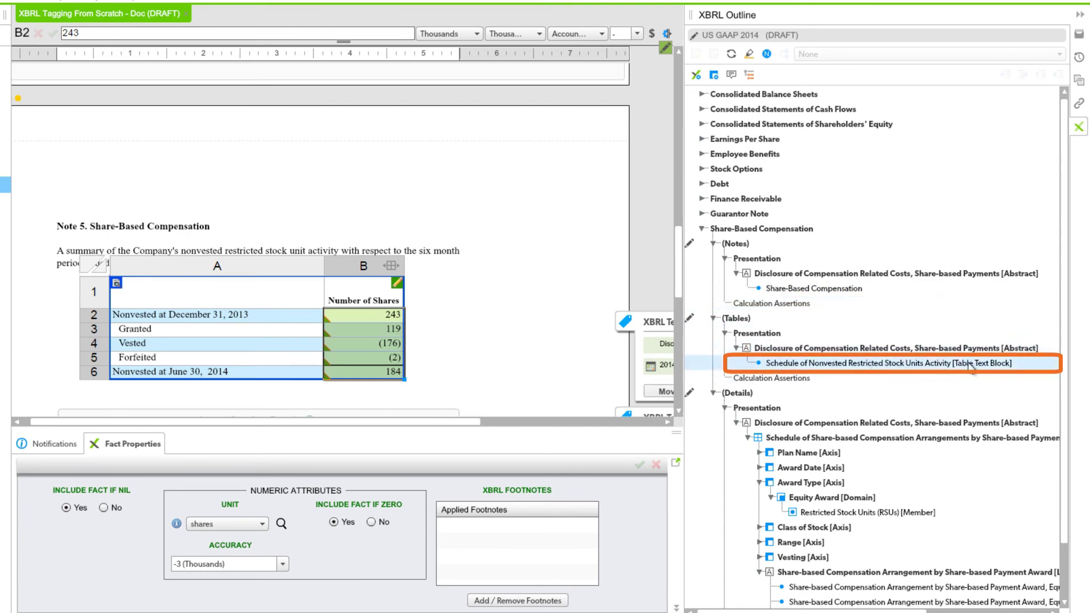
# - Remove "[Table Text Block]" from the label in the Tables level so it reads "Schedule of Nonvested Restricted Stock Units Activity"
pyautogui.click(884, 368)
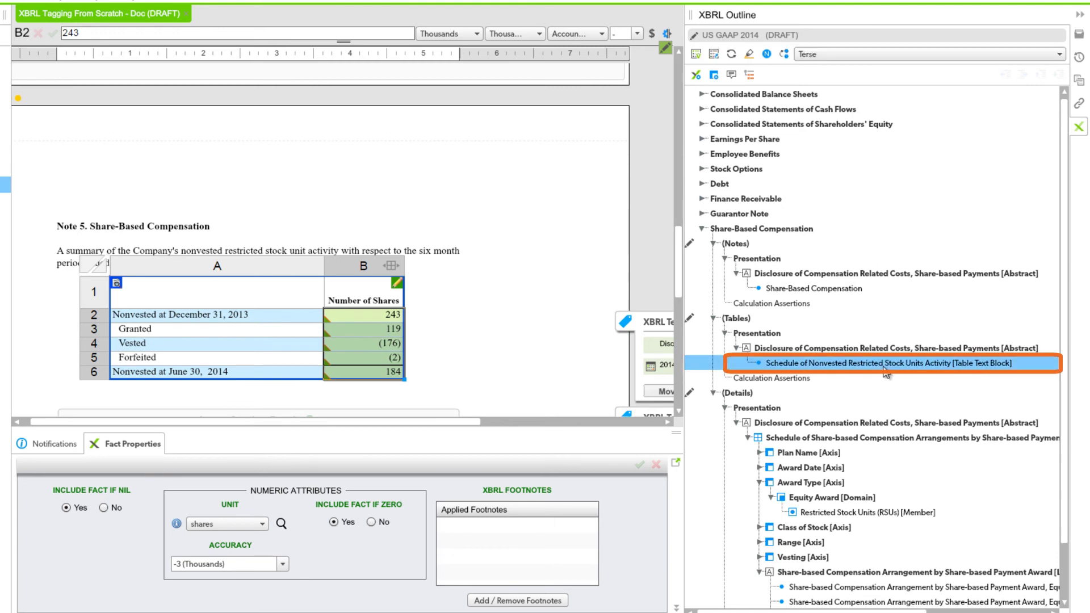
pyautogui.rightClick(885, 369)
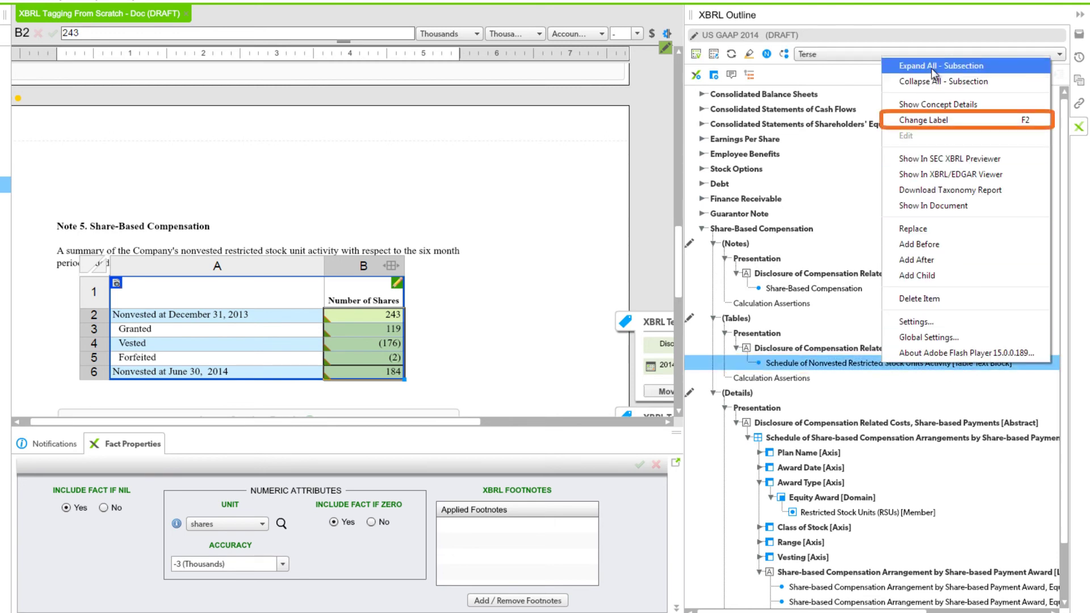
pyautogui.click(925, 120)
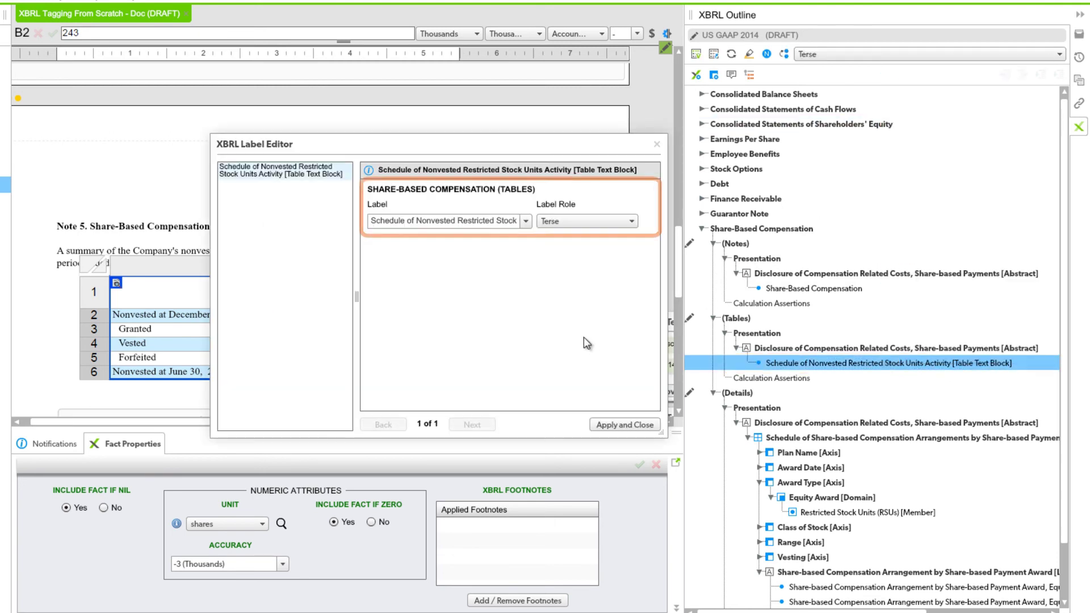
pyautogui.click(475, 220)
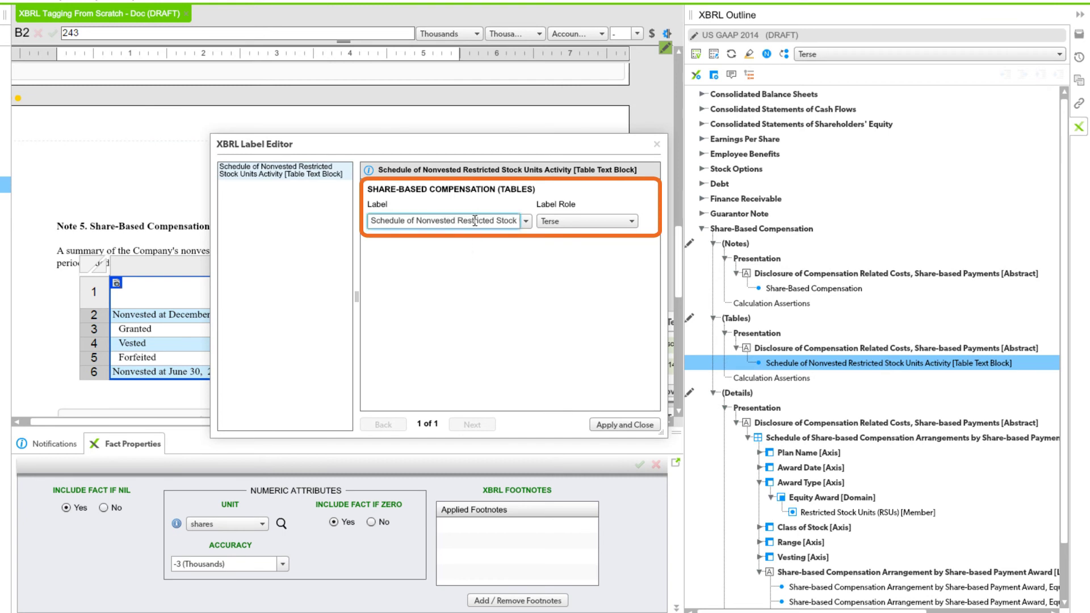
pyautogui.press('Right')
pyautogui.press('Right')
pyautogui.press('Right')
pyautogui.press('Right')
pyautogui.press('Right')
pyautogui.press('Right')
pyautogui.press('Right')
pyautogui.press('Right')
pyautogui.press('Right')
pyautogui.press('Right')
pyautogui.press('Right')
pyautogui.press('Right')
pyautogui.press('Right')
pyautogui.press('Right')
pyautogui.press('Right')
pyautogui.press('Right')
pyautogui.press('Right')
pyautogui.press('Right')
pyautogui.press('Right')
pyautogui.press('Right')
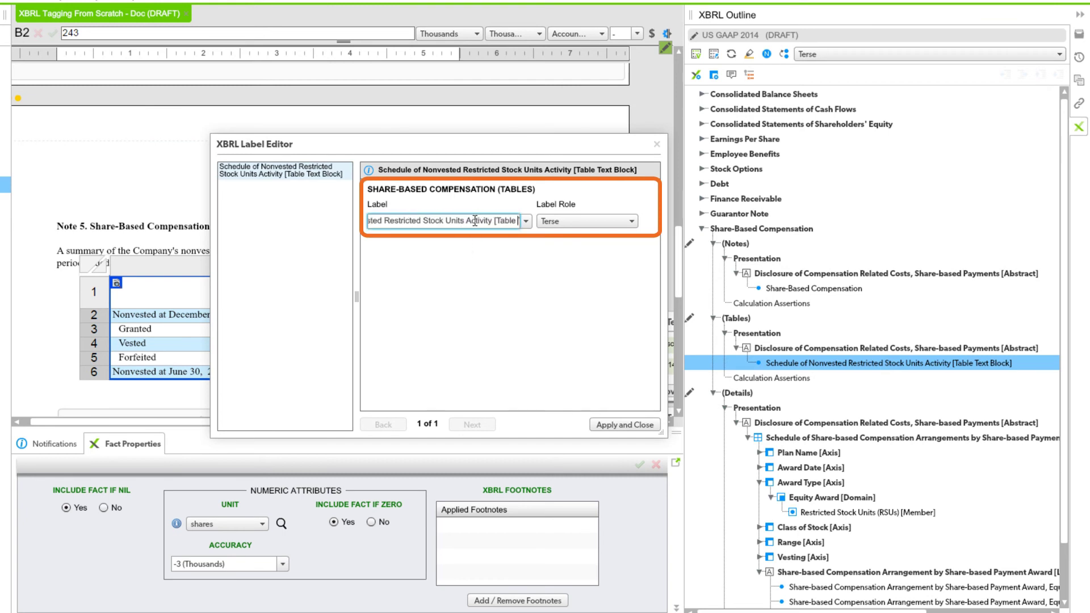
pyautogui.press('Right')
pyautogui.press('Right')
pyautogui.press('Right')
pyautogui.press('Right')
pyautogui.press('Right')
pyautogui.press('Right')
pyautogui.press('Right')
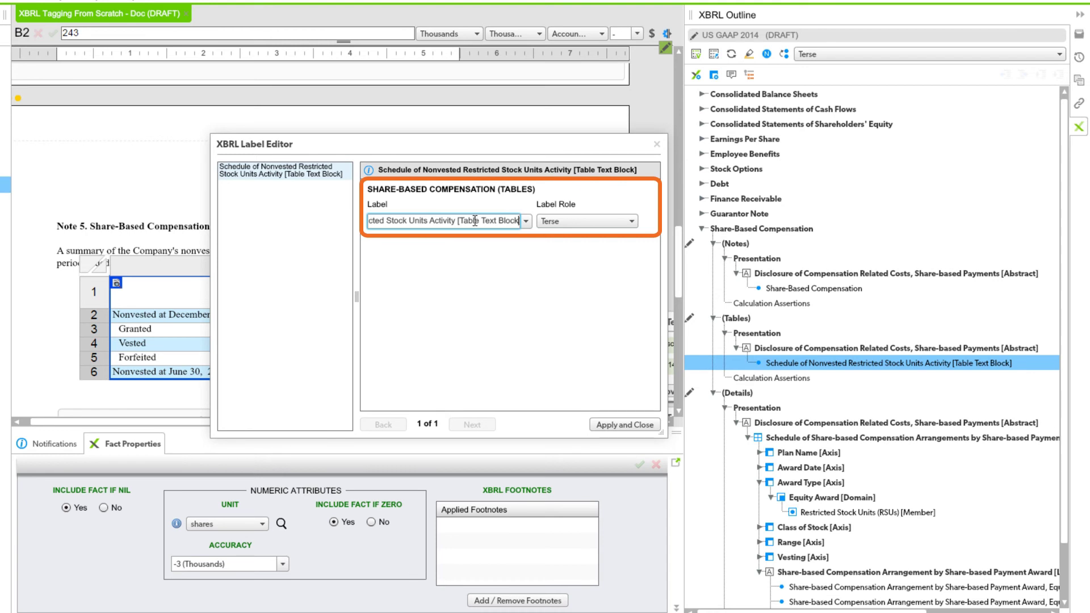
pyautogui.moveTo(454, 220); pyautogui.dragTo(530, 222)
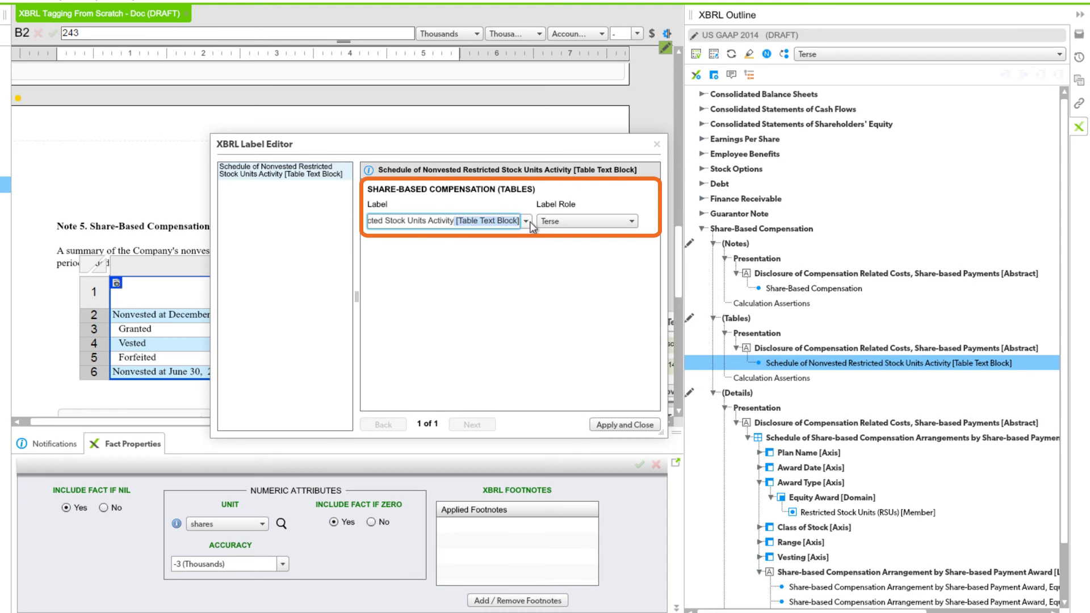
pyautogui.press('BackSpace')
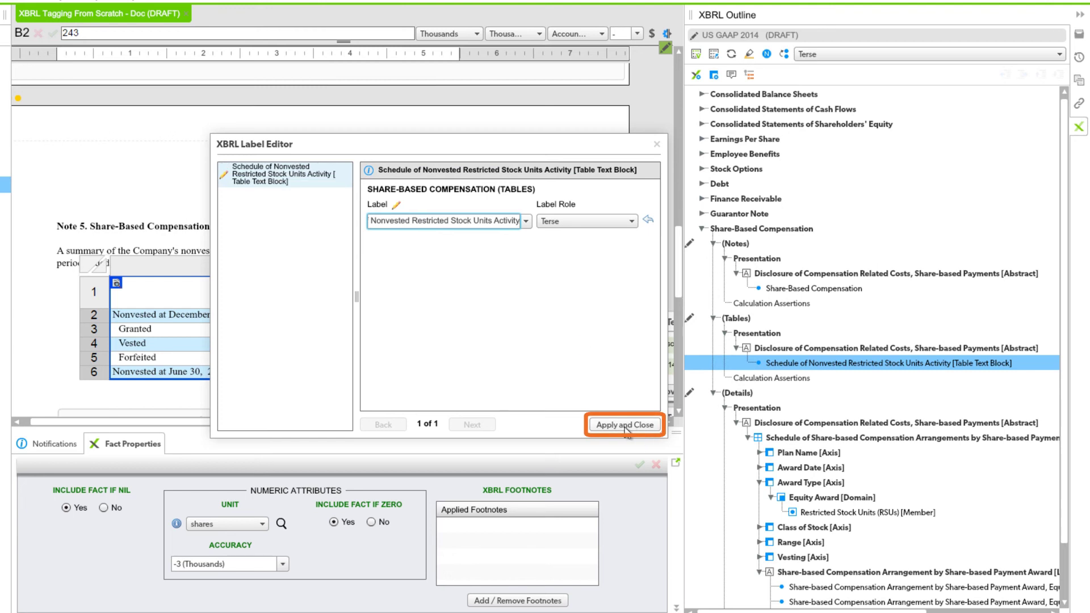
pyautogui.click(624, 425)
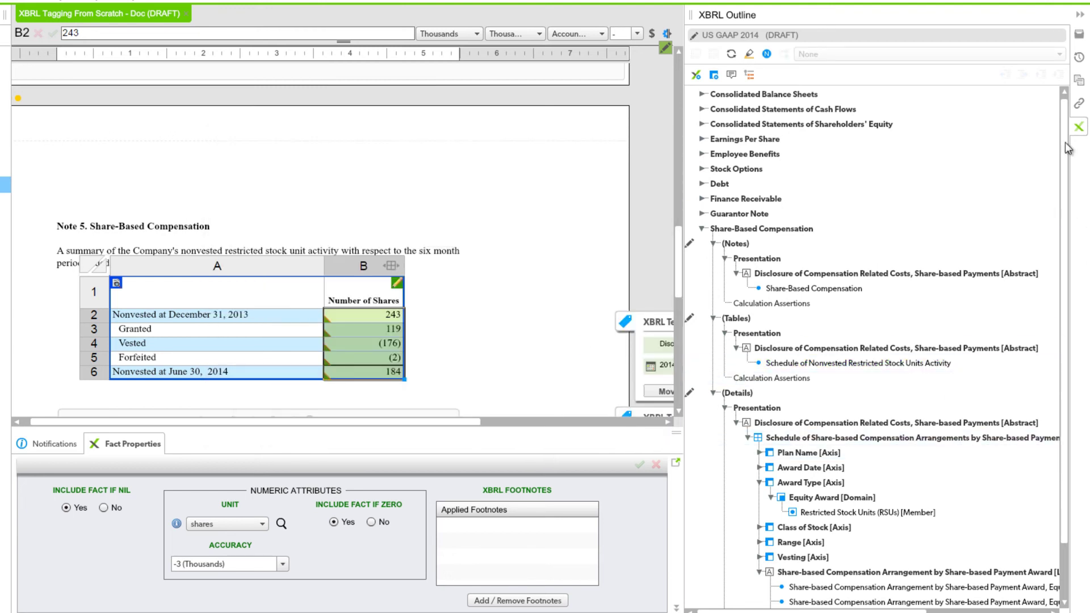
# - Move Award Type [Axis] with its domain and member above Plan Name [Axis] as the first axis of the Details table
pyautogui.scroll(-2, 1068, 171)
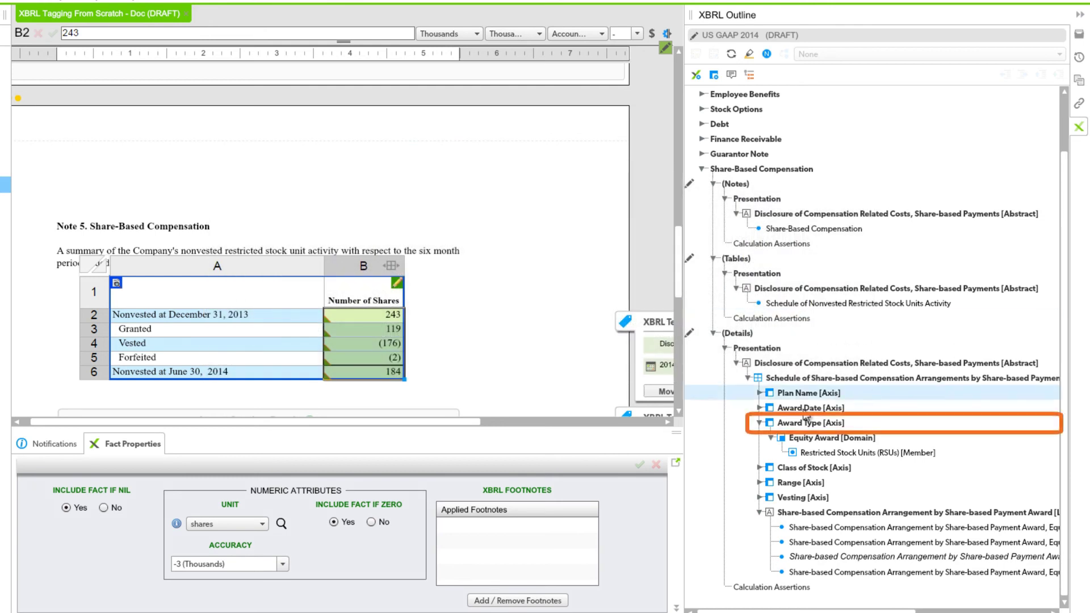
pyautogui.click(809, 423)
pyautogui.moveTo(812, 426); pyautogui.dragTo(813, 389)
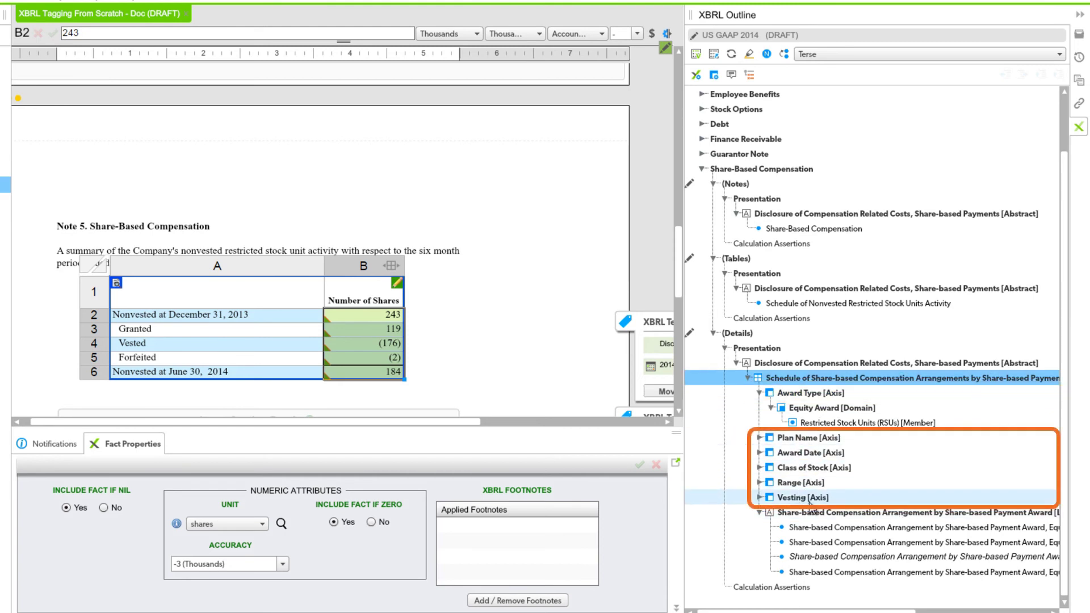
# - Delete the unused Plan Name, Award Date, Class of Stock, Range and Vesting axes from the Details presentation
pyautogui.click(825, 438)
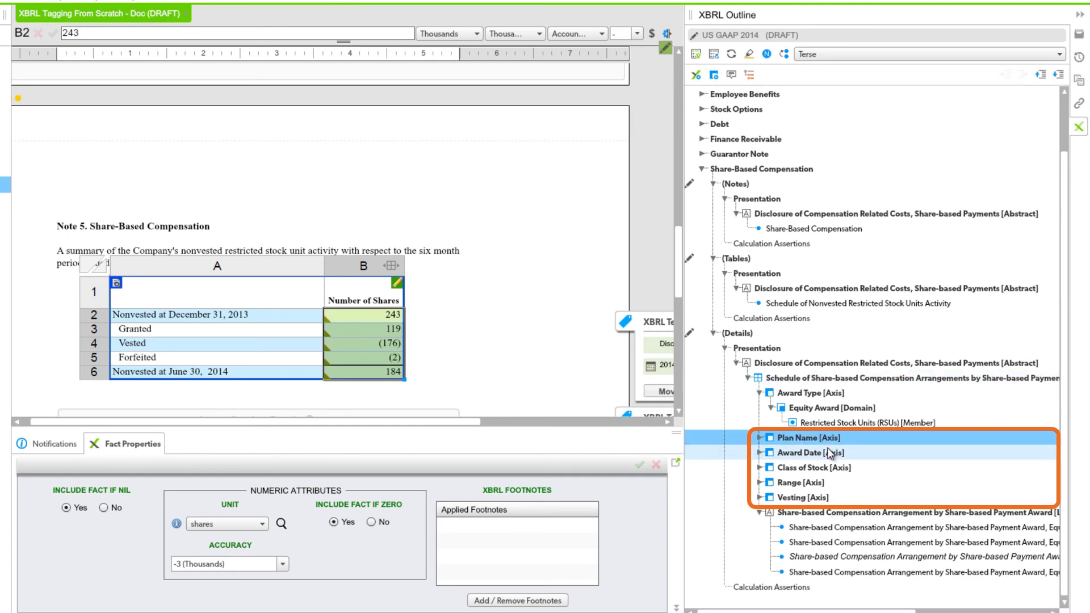
pyautogui.keyDown('shift'); pyautogui.click(815, 500); pyautogui.keyUp('shift')
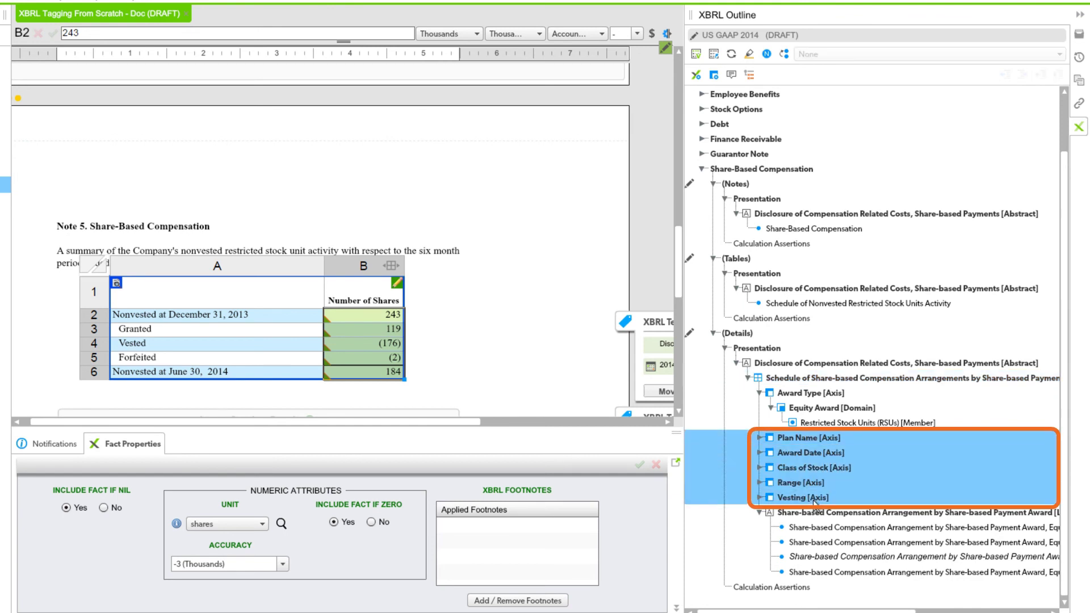
pyautogui.rightClick(905, 469)
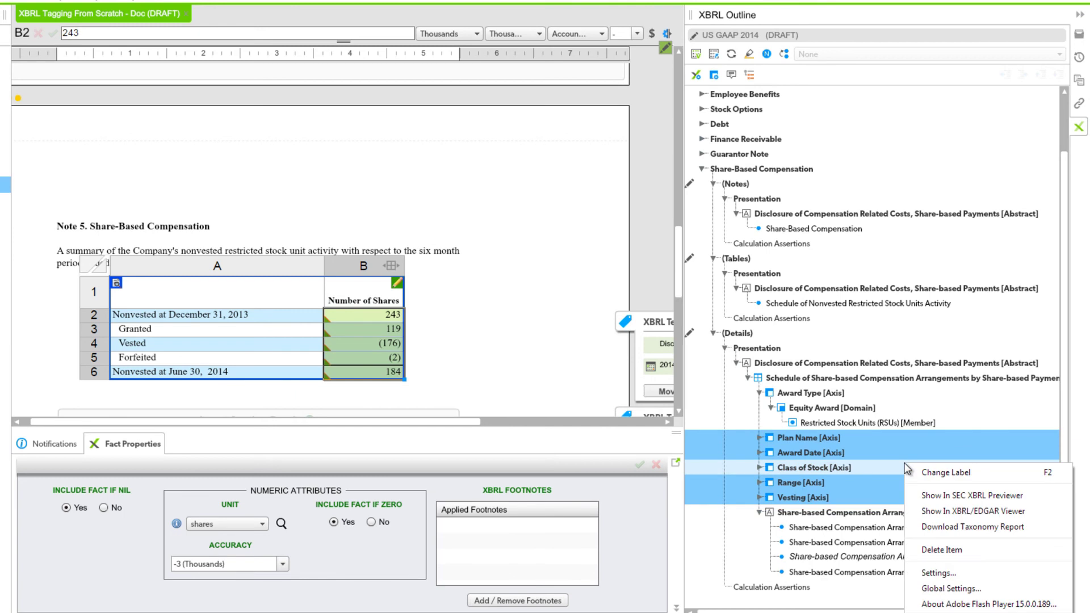
pyautogui.click(946, 557)
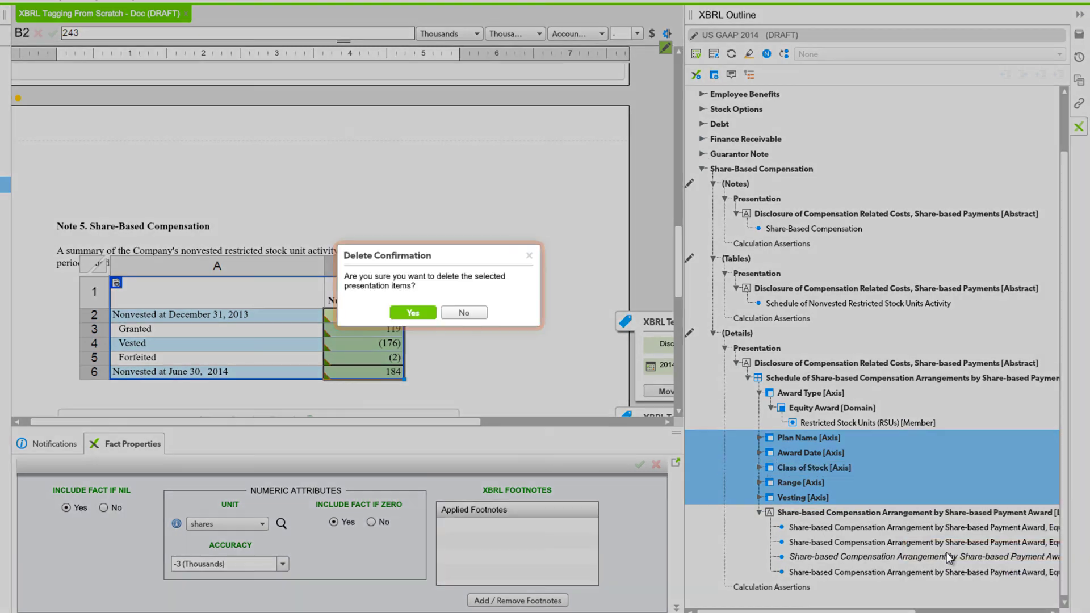
pyautogui.click(411, 313)
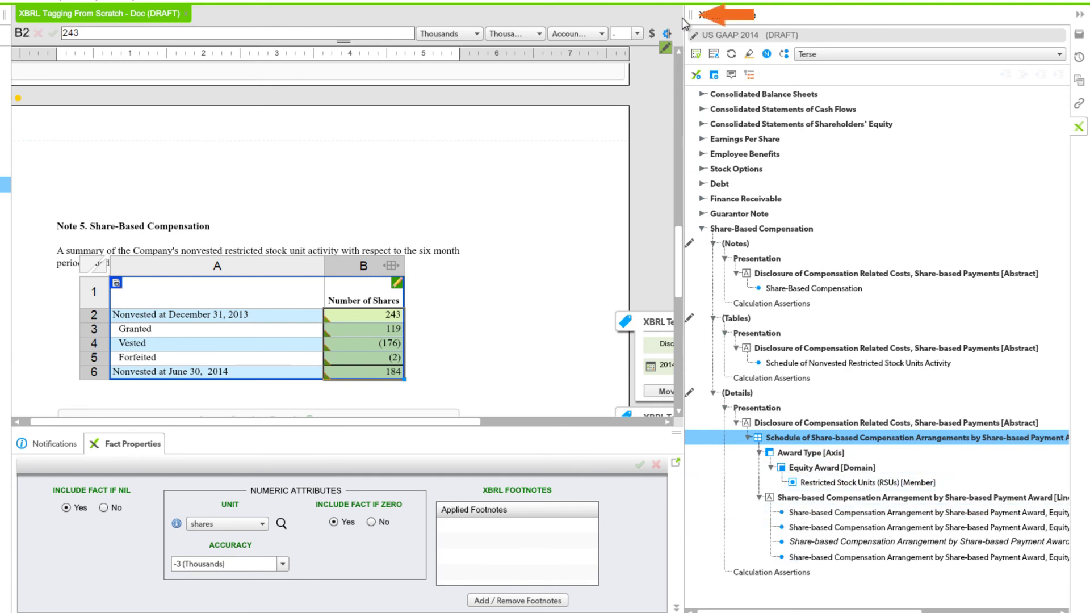
# - Start adding a child concept to the Details [Line Items] and search for "nonvested shares outstanding" with data type shares [xbrli]
pyautogui.moveTo(690, 21); pyautogui.dragTo(609, 27)
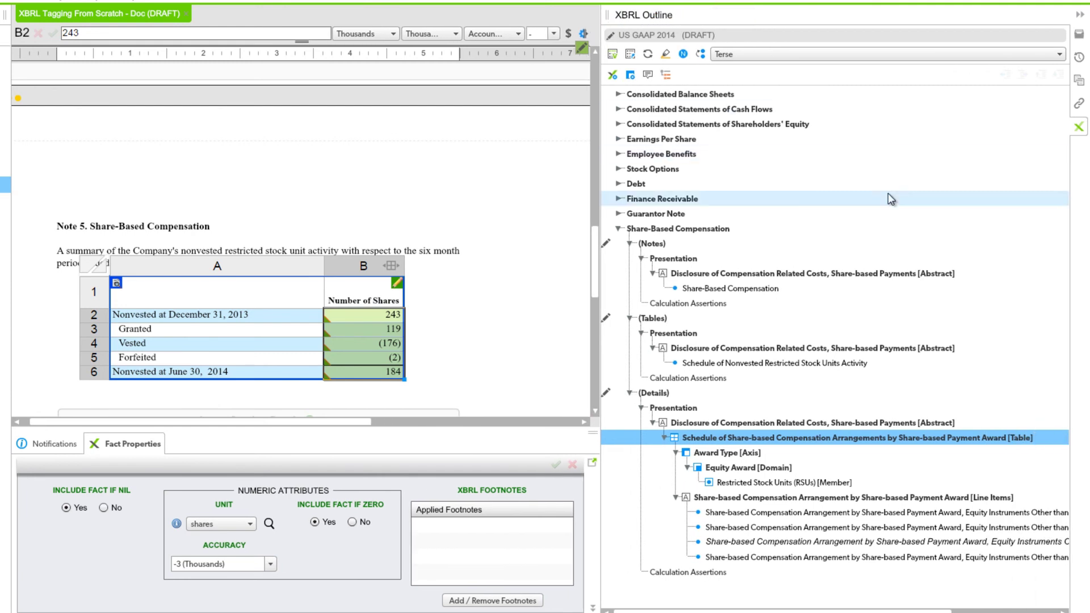
pyautogui.click(913, 499)
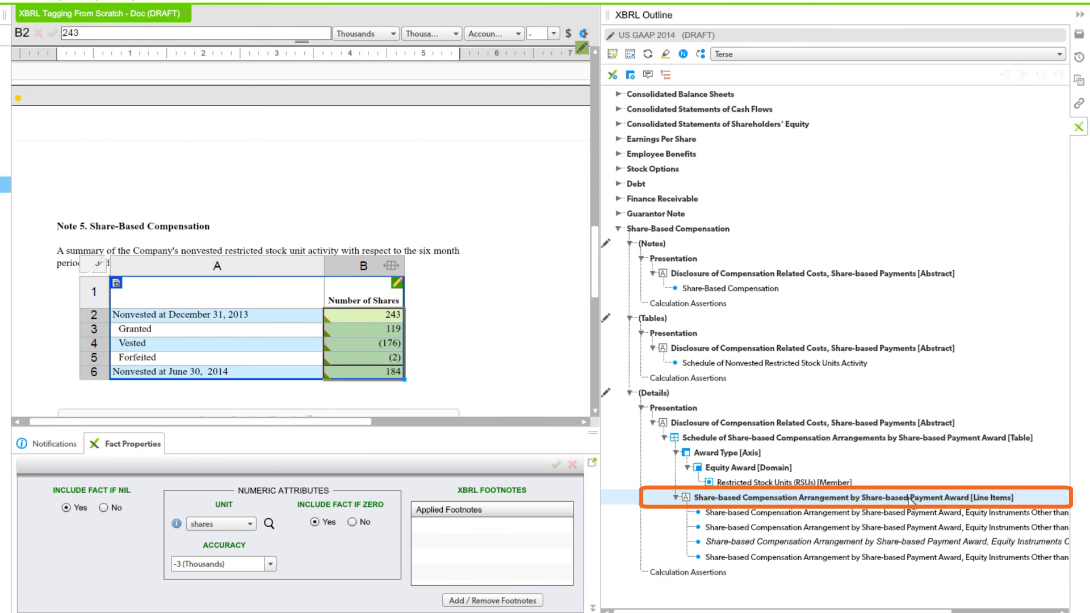
pyautogui.rightClick(910, 498)
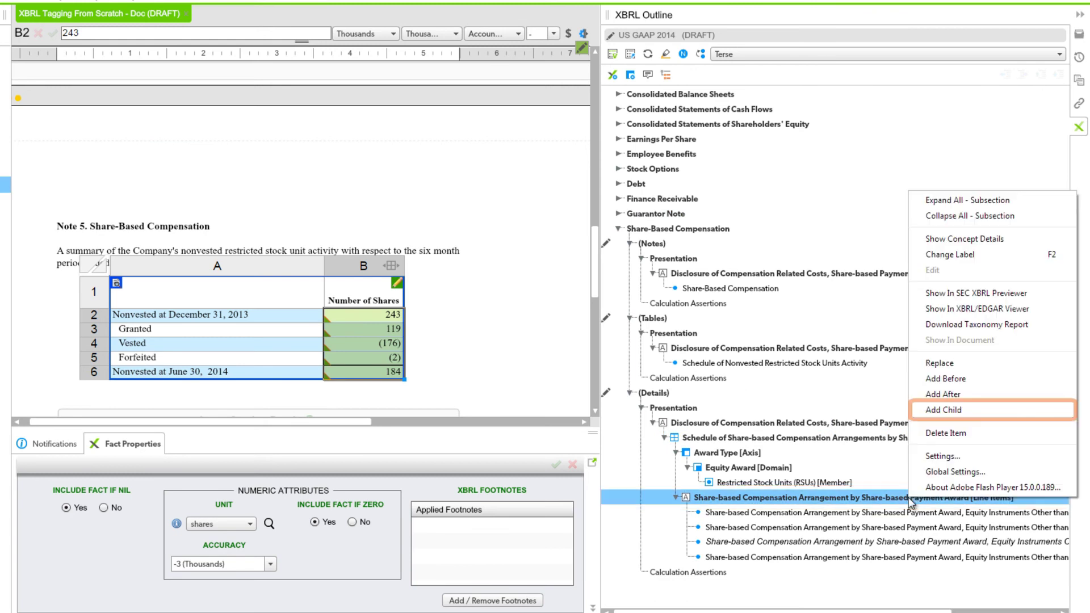
pyautogui.click(949, 410)
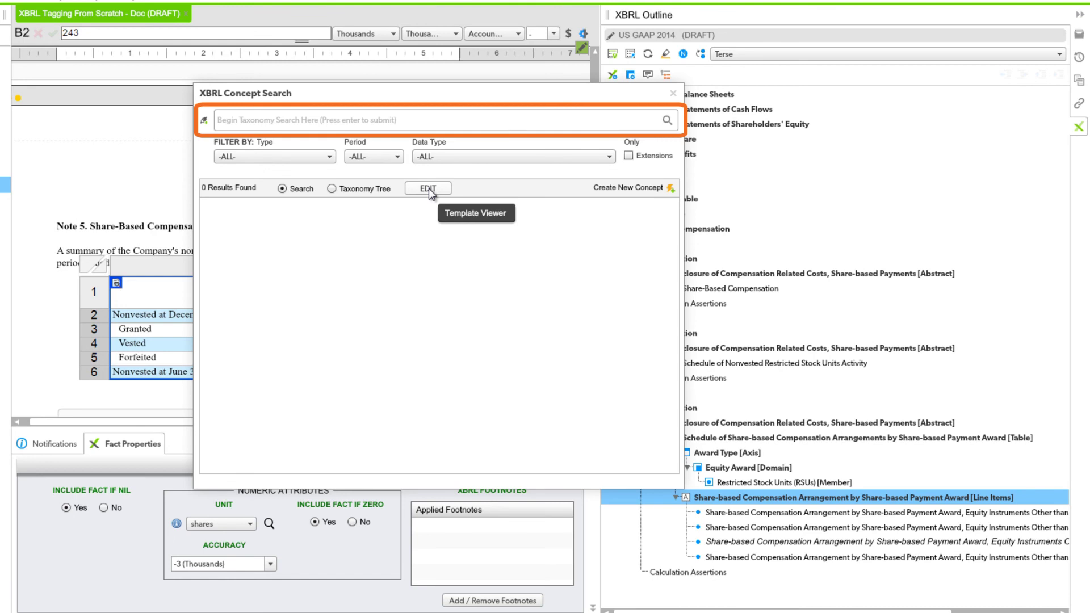
pyautogui.click(223, 121)
pyautogui.write('nonvested shares outstanding')
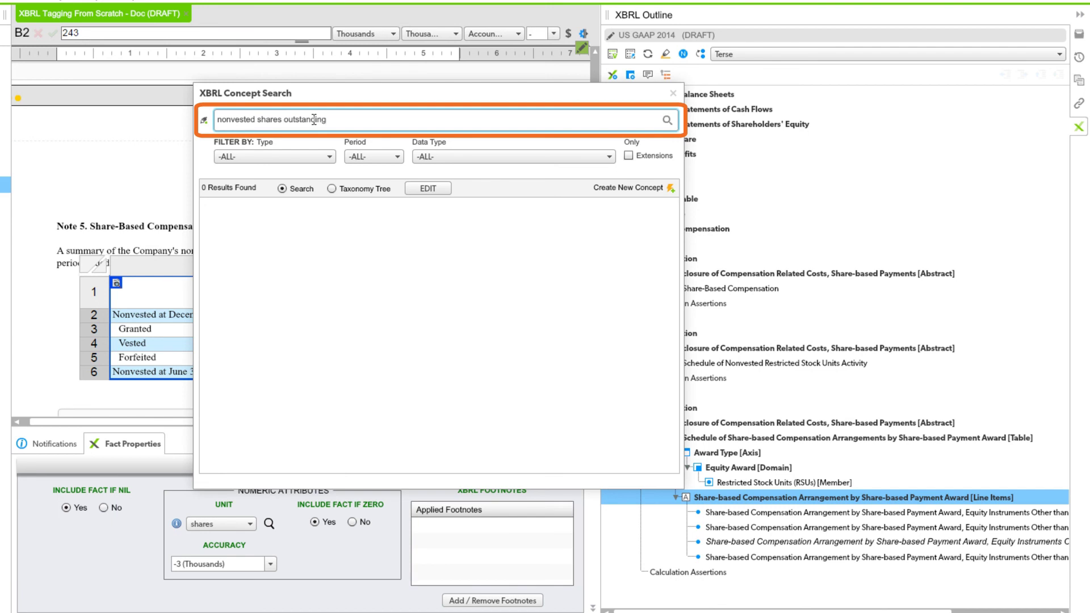
pyautogui.click(612, 157)
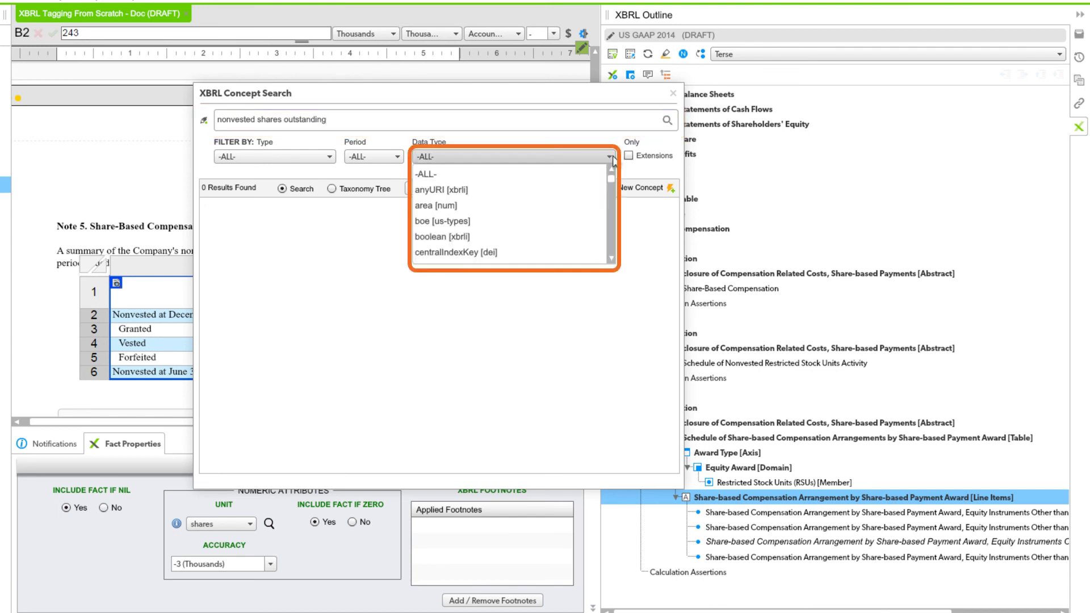
pyautogui.moveTo(611, 179); pyautogui.dragTo(601, 246)
pyautogui.click(499, 211)
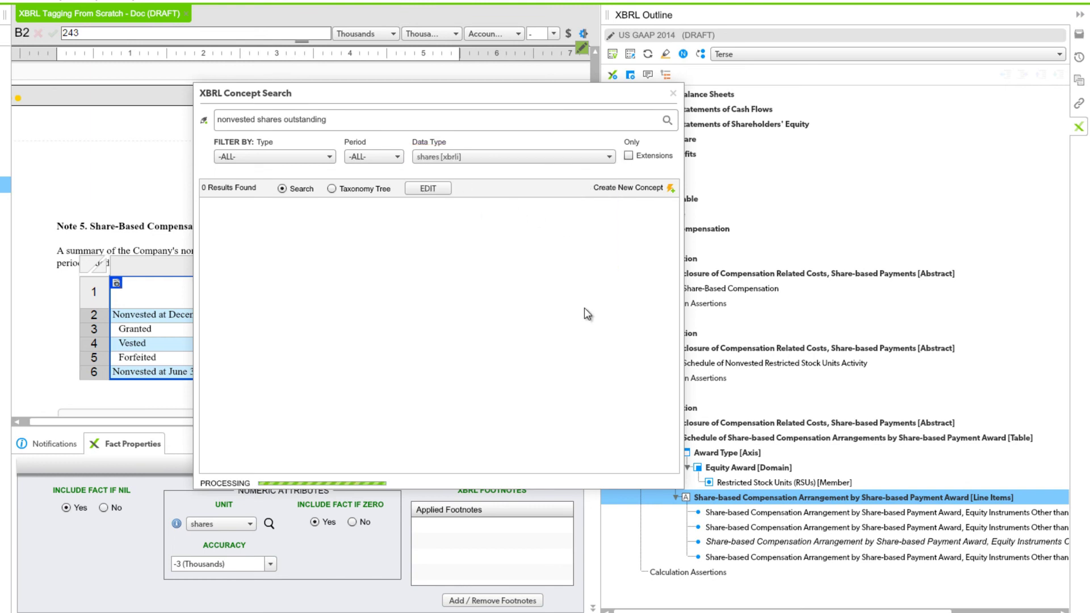
# - Add the Nonvested, Number of Shares [Roll Forward] abstract under the Details [Line Items] from the presentation of the Equity Instruments Other than Options, Nonvested, Number concept
pyautogui.click(474, 266)
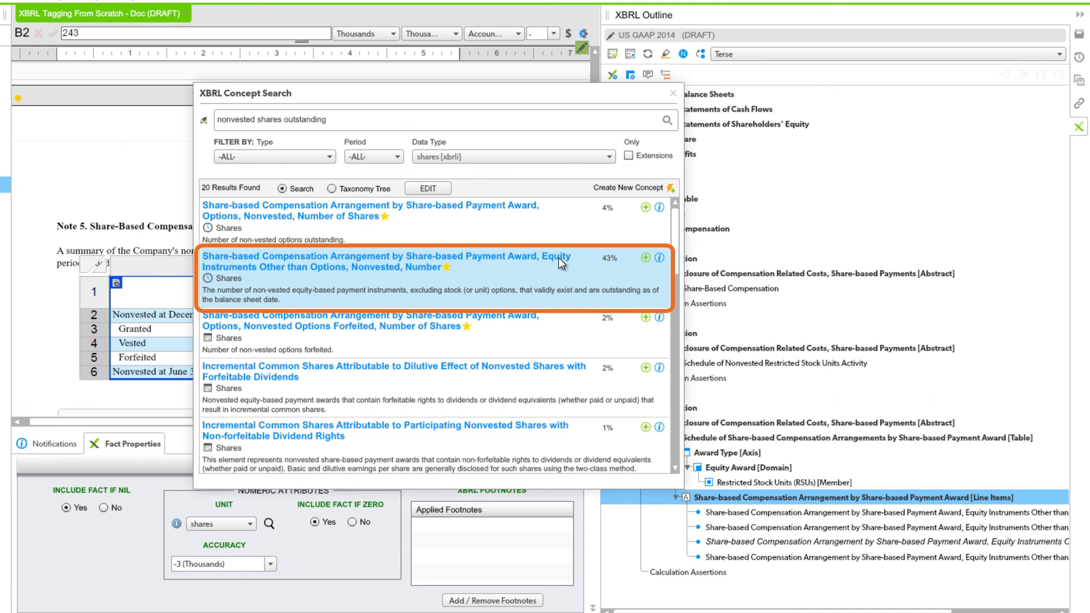
pyautogui.click(659, 258)
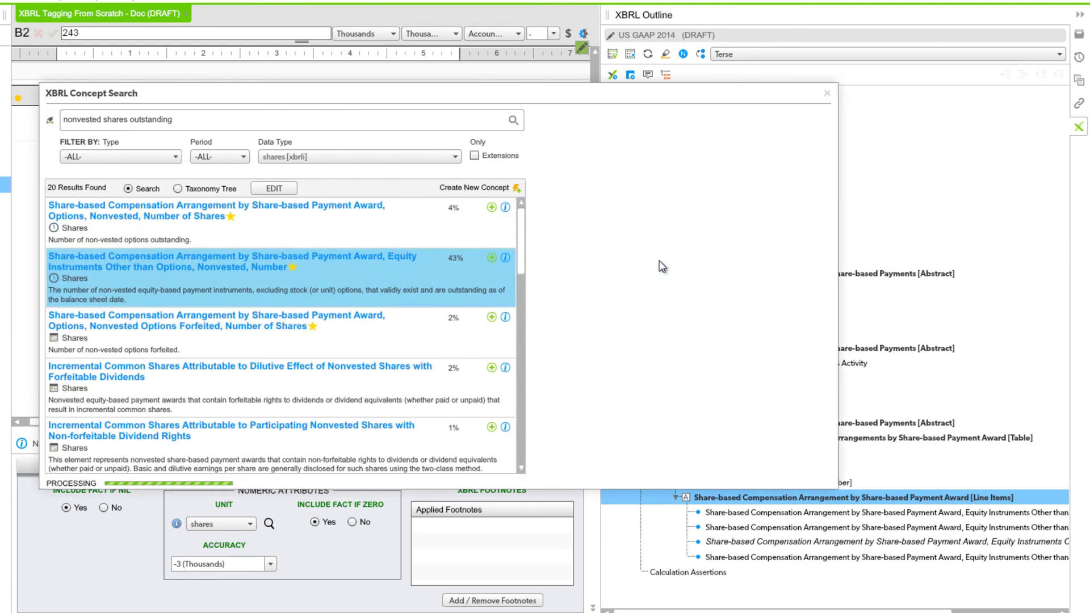
pyautogui.click(729, 172)
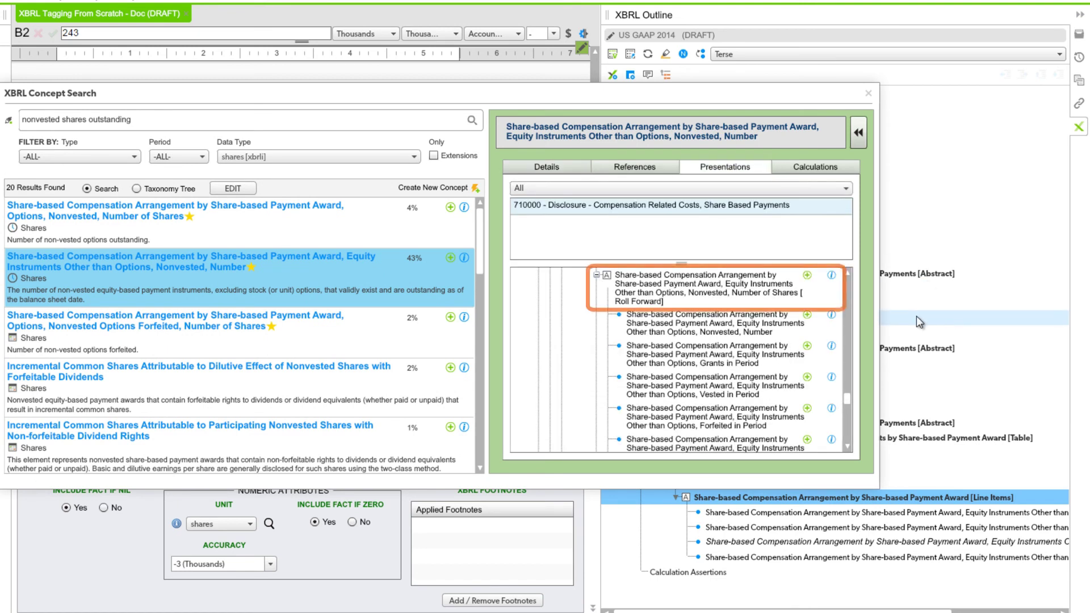
pyautogui.moveTo(660, 282)
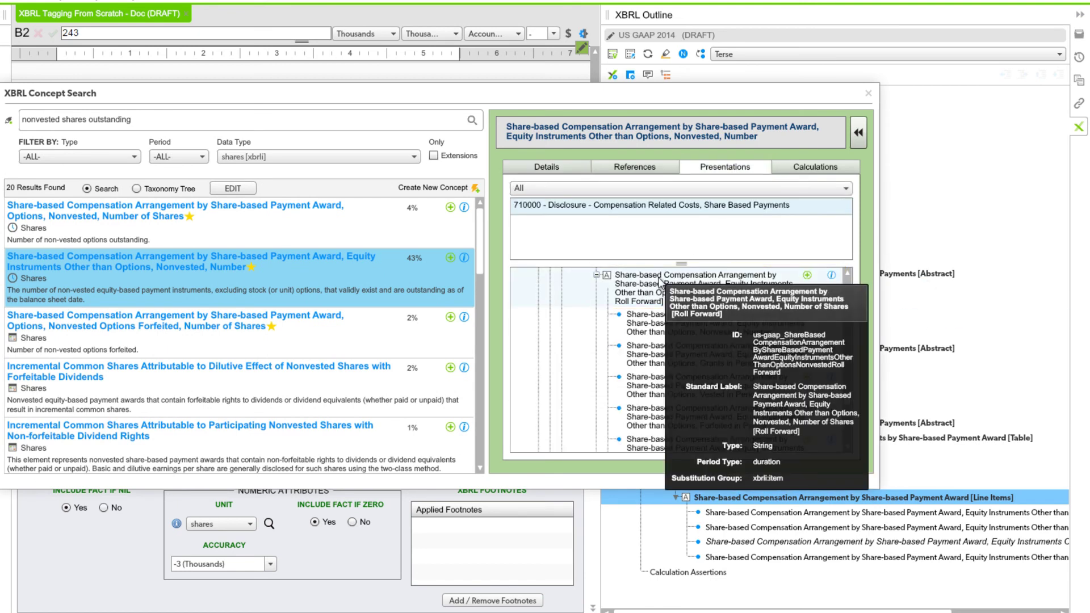
pyautogui.click(807, 275)
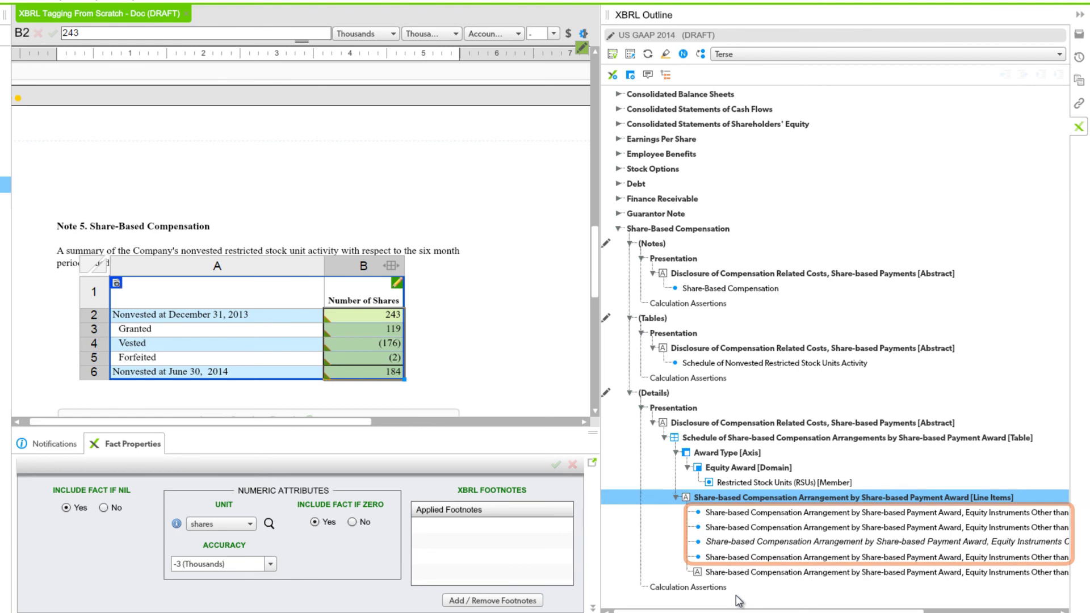
# - Move the four share concepts under the Details [Line Items] into the [Roll Forward] abstract as its children
pyautogui.click(747, 512)
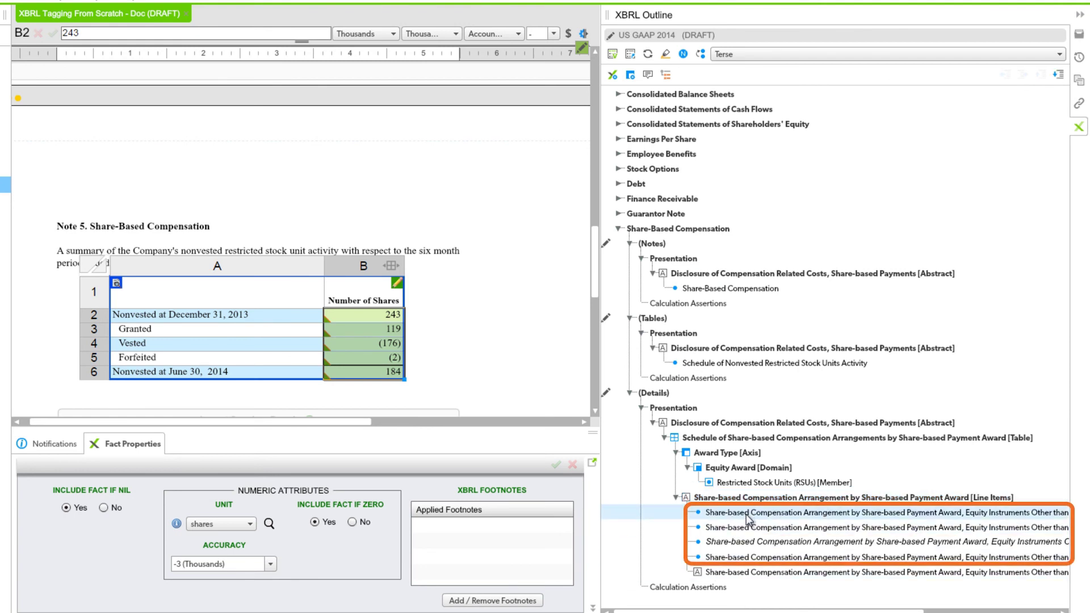
pyautogui.keyDown('shift'); pyautogui.click(747, 557); pyautogui.keyUp('shift')
pyautogui.keyDown('ctrl'); pyautogui.click(766, 543); pyautogui.keyUp('ctrl')
pyautogui.moveTo(765, 543); pyautogui.dragTo(789, 584)
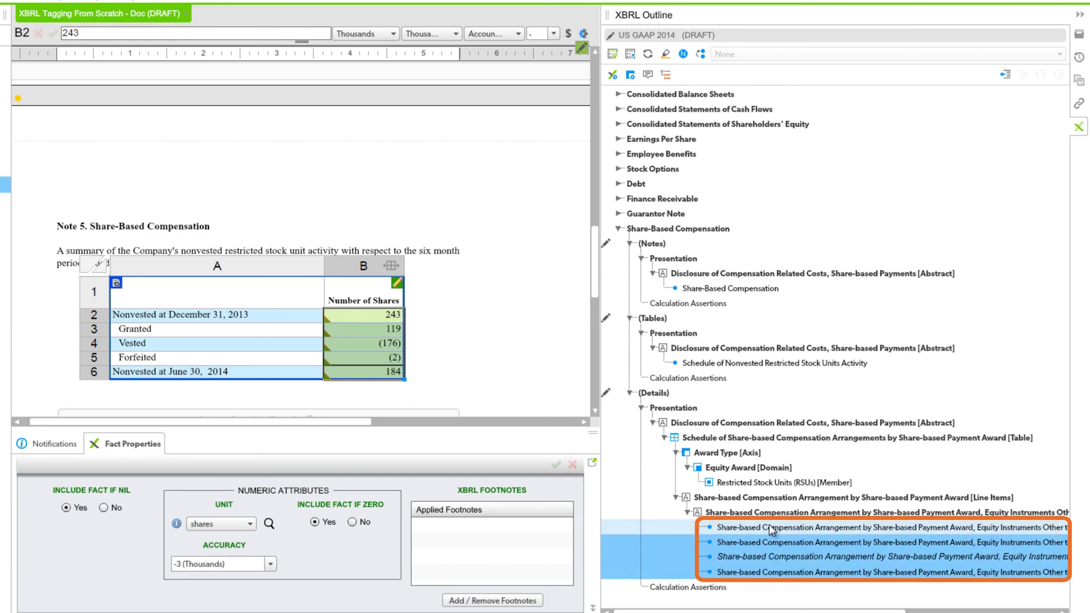
# - Turn on fact highlighting and examine which table values the Nonvested, Vested and Forfeited concepts are applied to
pyautogui.click(667, 55)
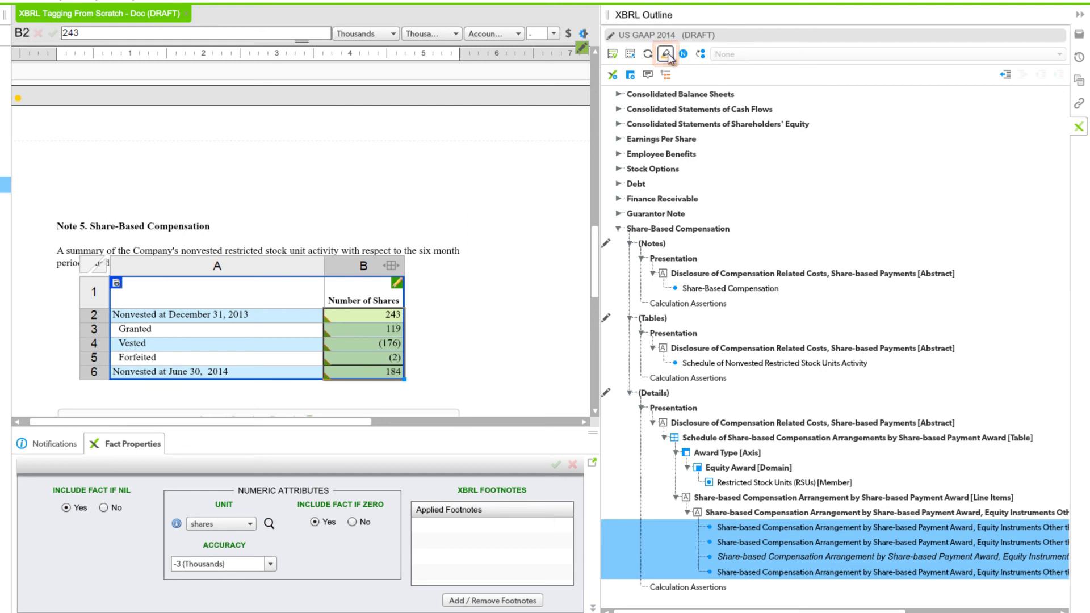
pyautogui.click(737, 529)
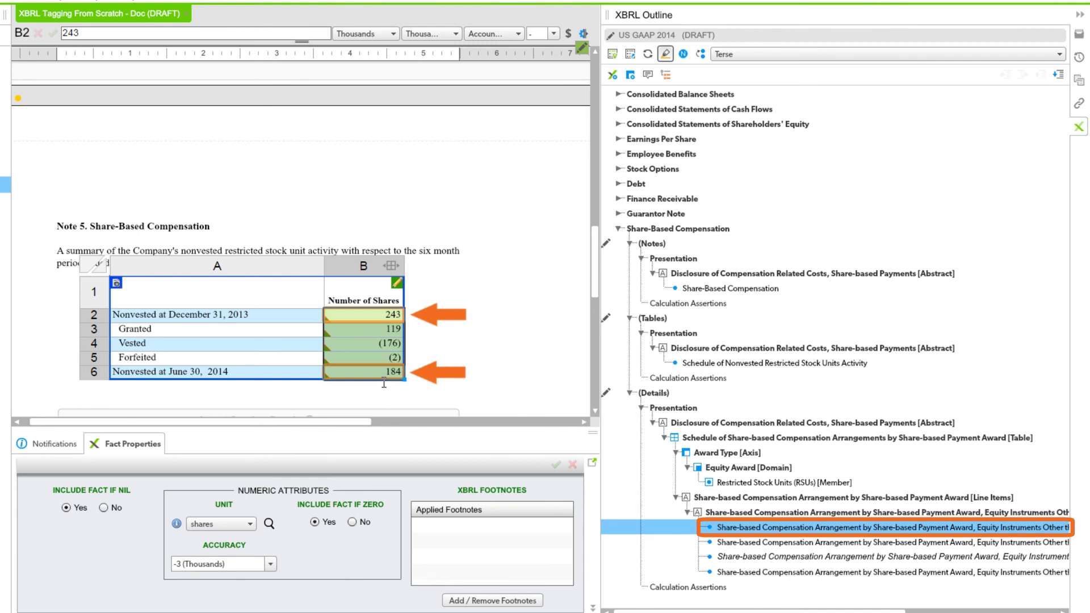
pyautogui.click(732, 557)
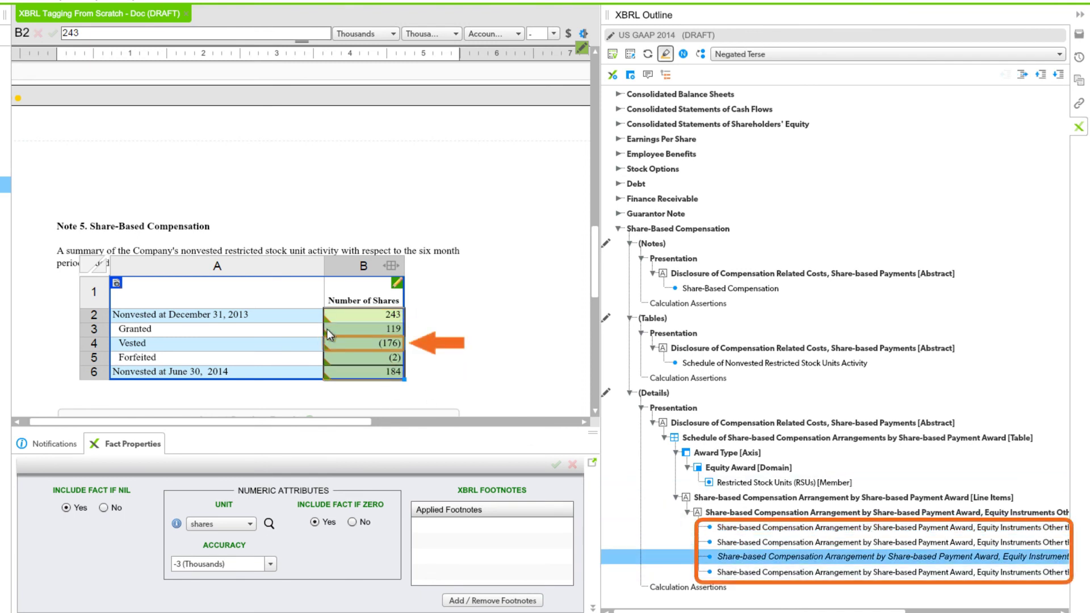
pyautogui.click(778, 575)
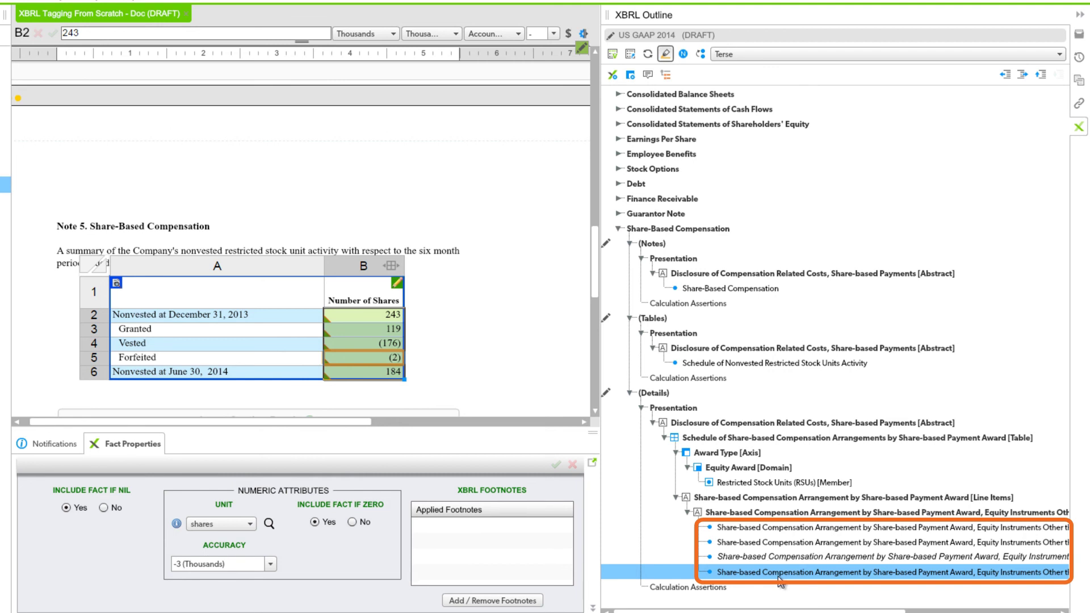
pyautogui.click(790, 532)
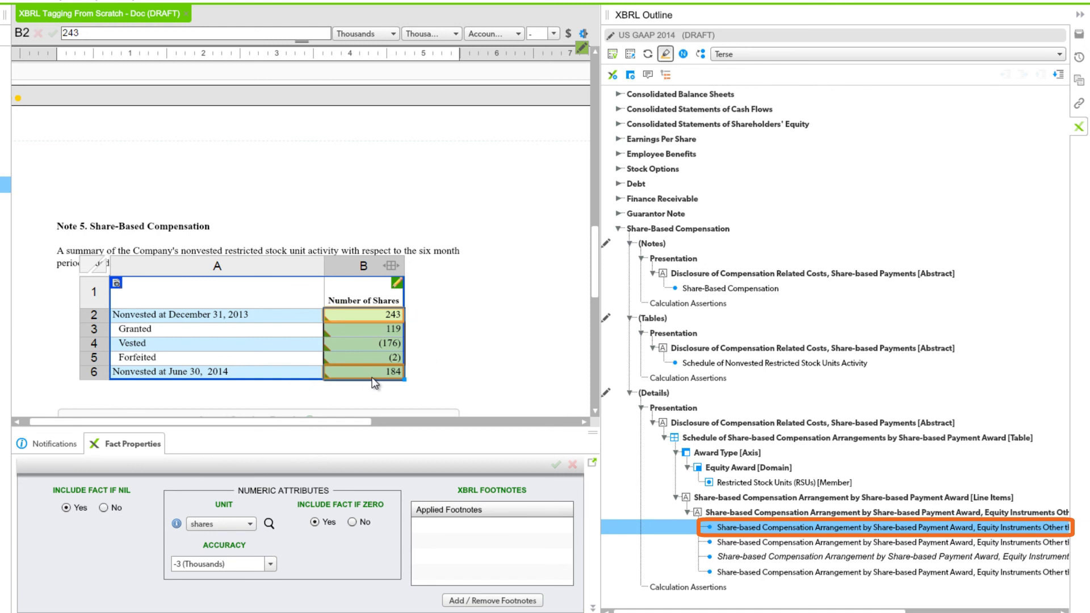
# - Change the label role of the Nonvested, Number concept in the Details roll forward to Period Start
pyautogui.rightClick(764, 530)
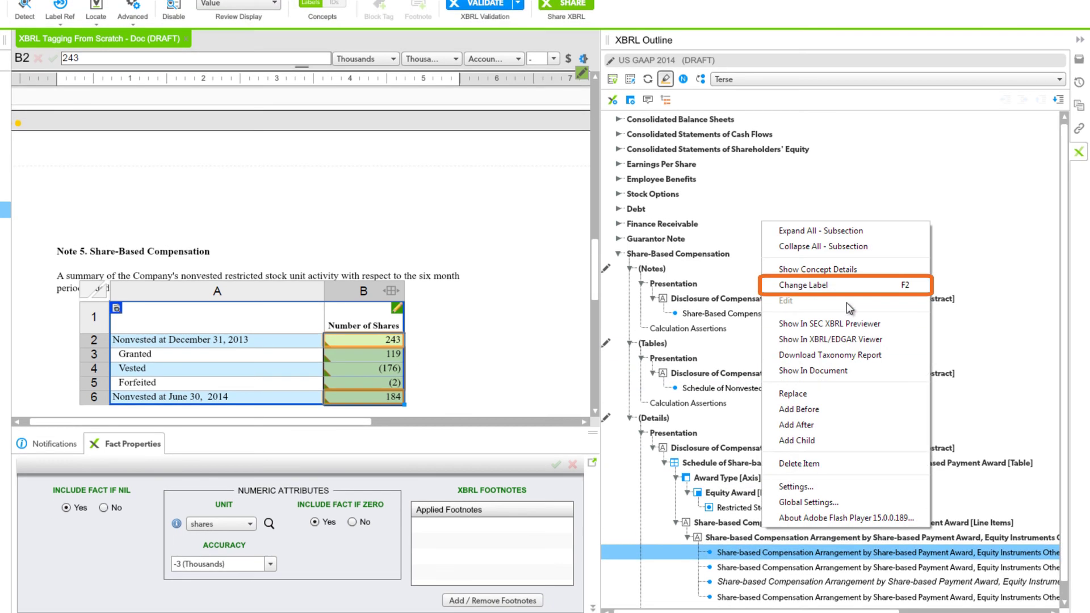
pyautogui.click(806, 285)
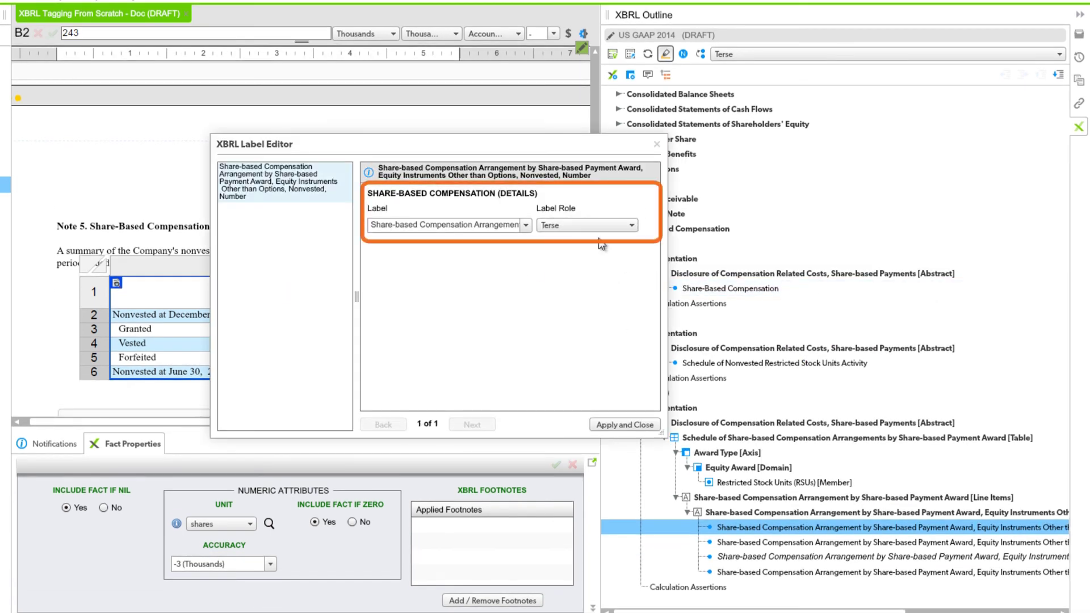
pyautogui.click(630, 225)
pyautogui.click(580, 272)
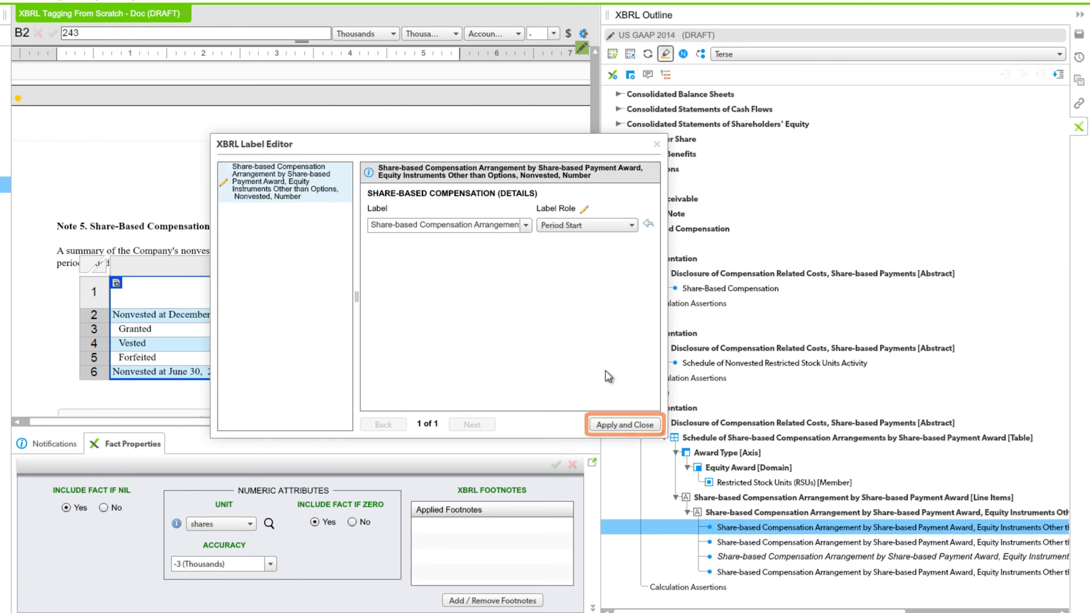
pyautogui.click(612, 428)
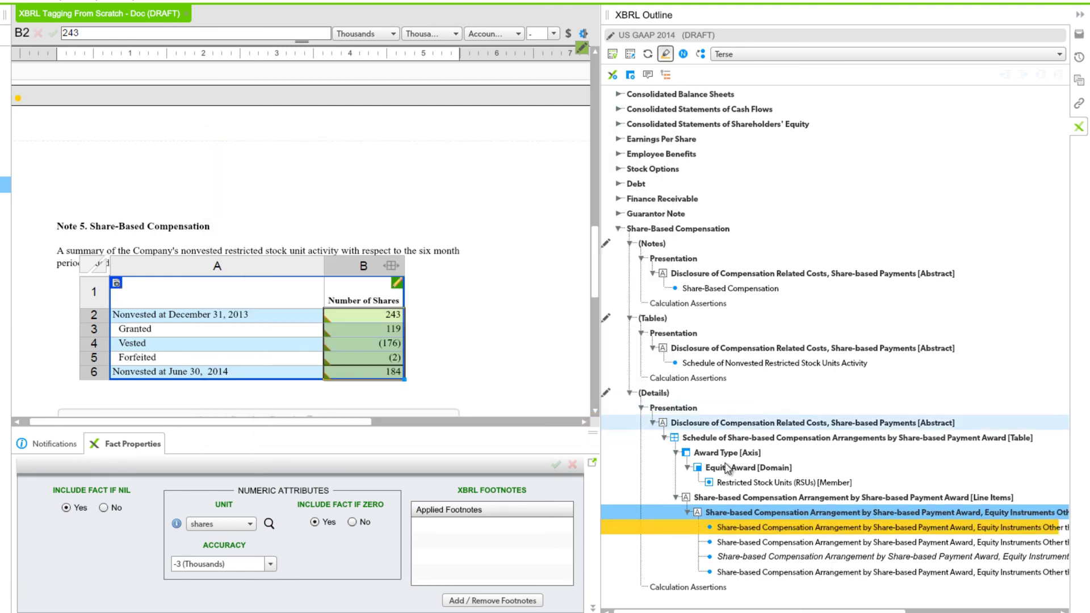
# - Widen the outline and duplicate the Period Start Nonvested, Number concept with the Period End label role
pyautogui.click(816, 529)
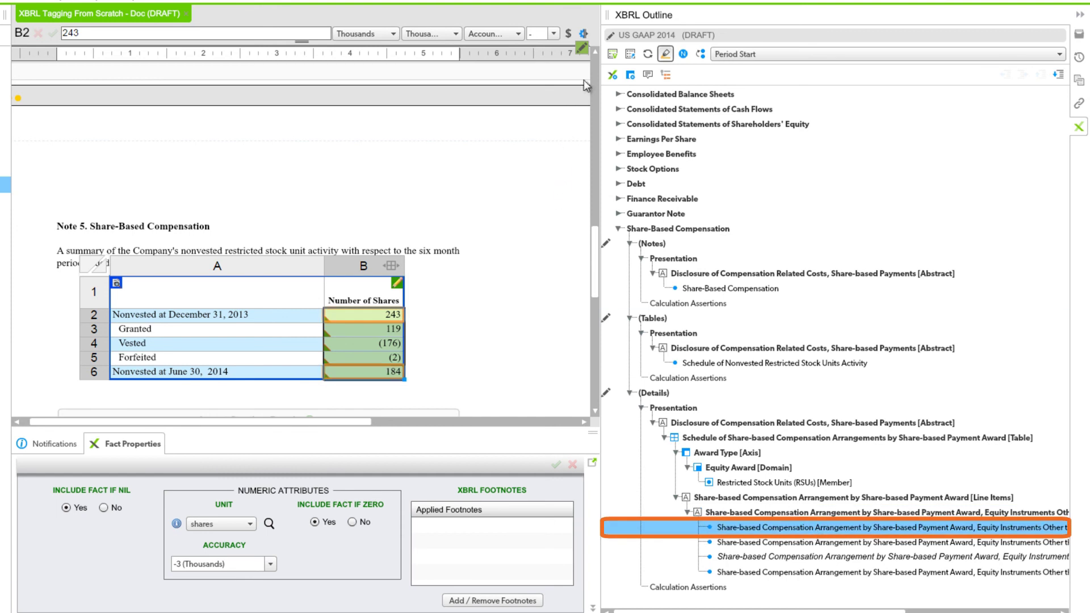
pyautogui.moveTo(604, 25); pyautogui.dragTo(435, 40)
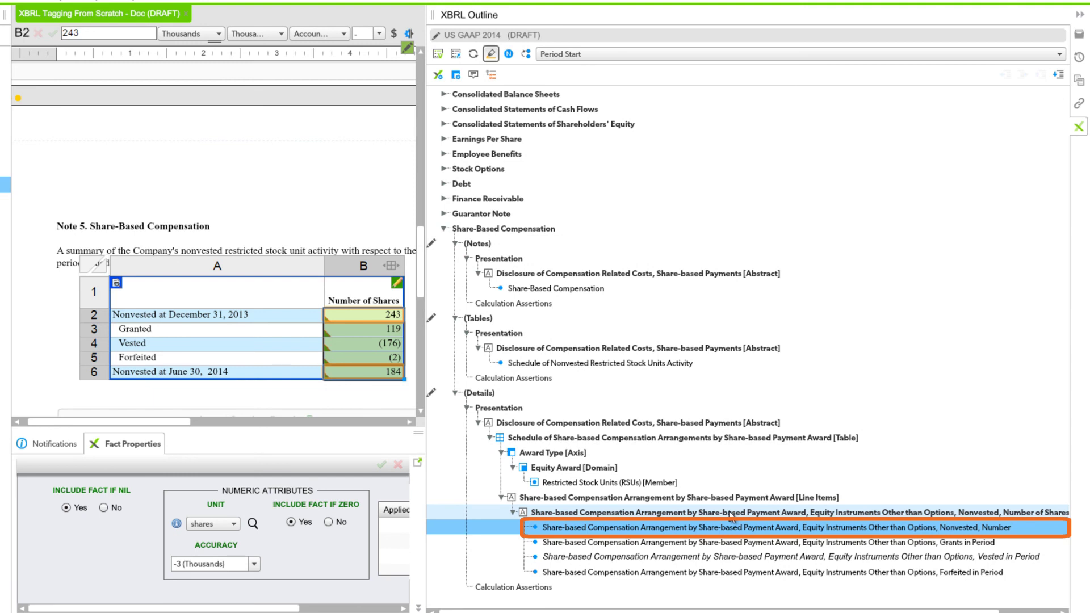
pyautogui.click(526, 54)
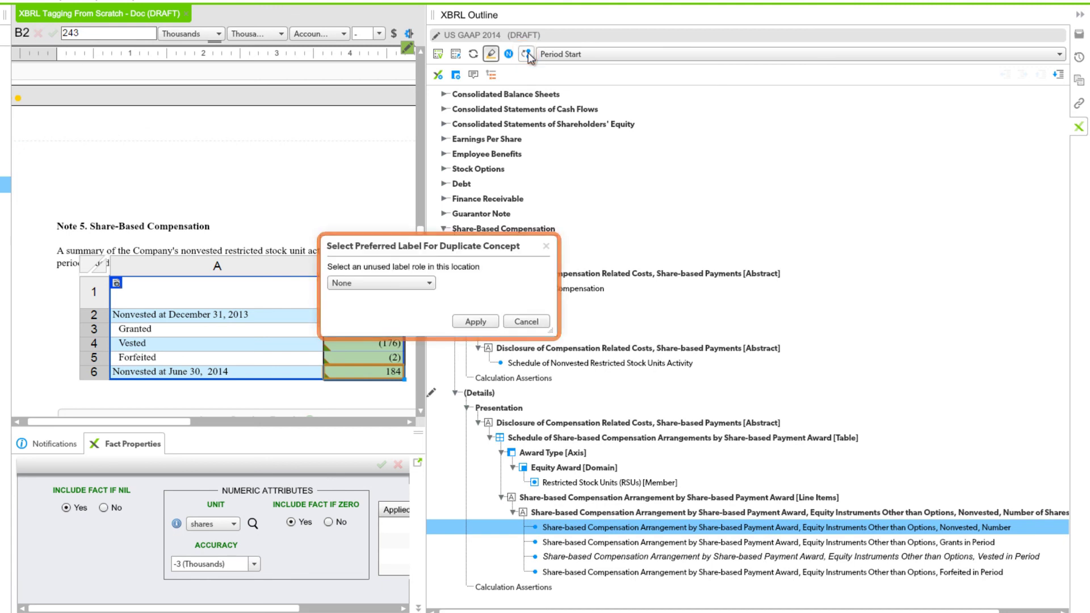
pyautogui.click(430, 283)
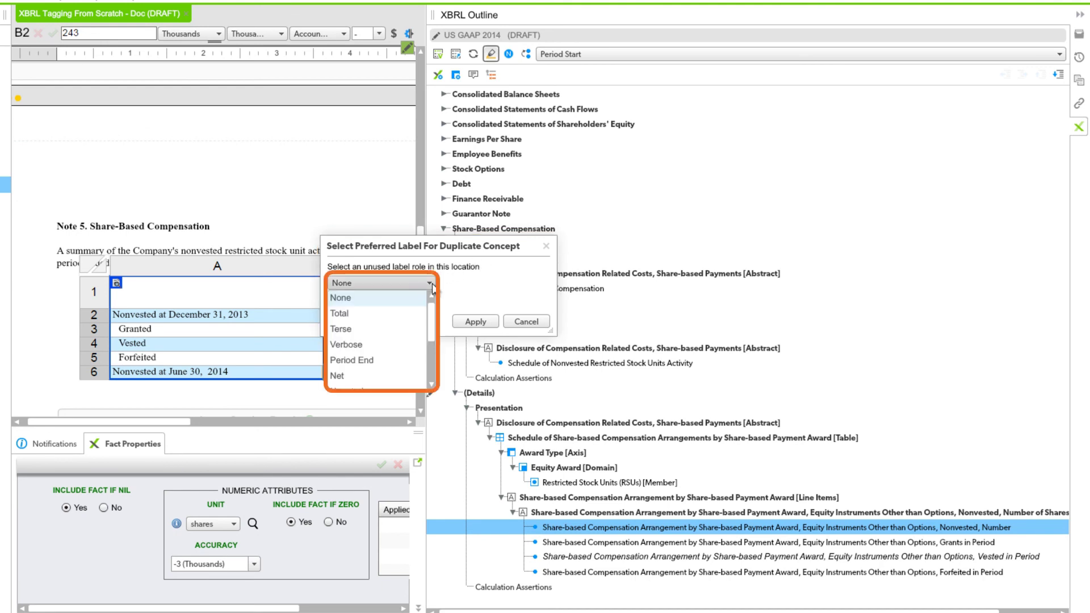
pyautogui.click(376, 360)
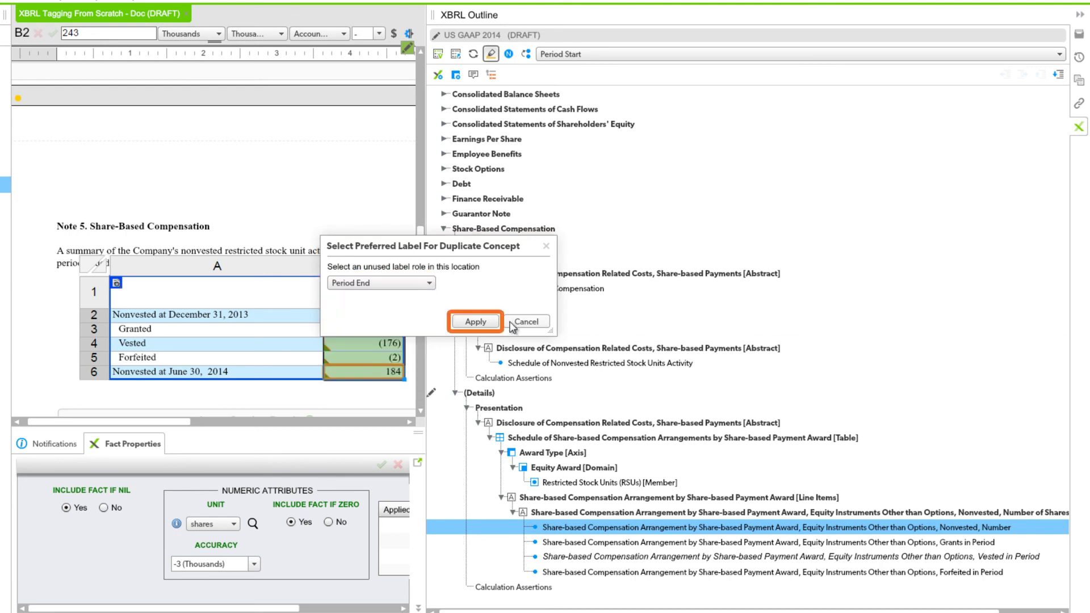
pyautogui.click(476, 322)
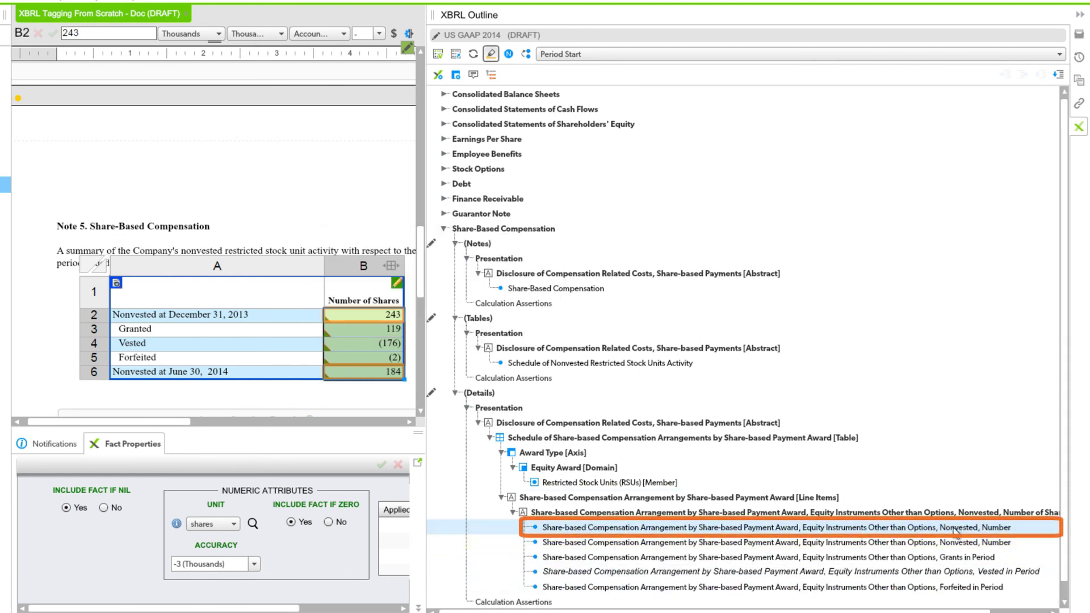
# - Move the Period End Nonvested, Number concept below Forfeited in Period as the last roll-forward item
pyautogui.click(613, 556)
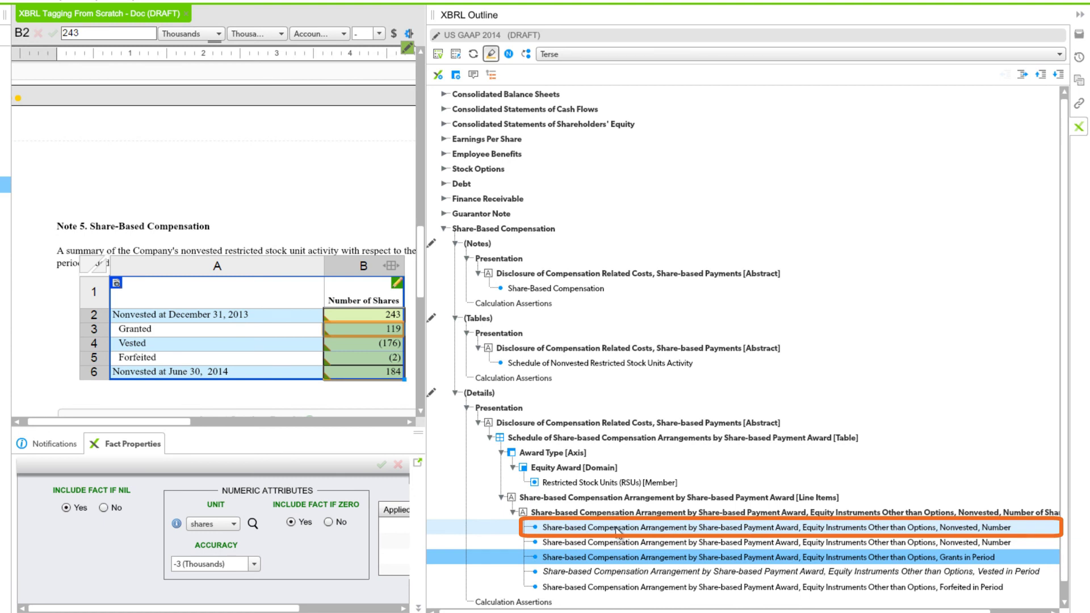
pyautogui.click(618, 528)
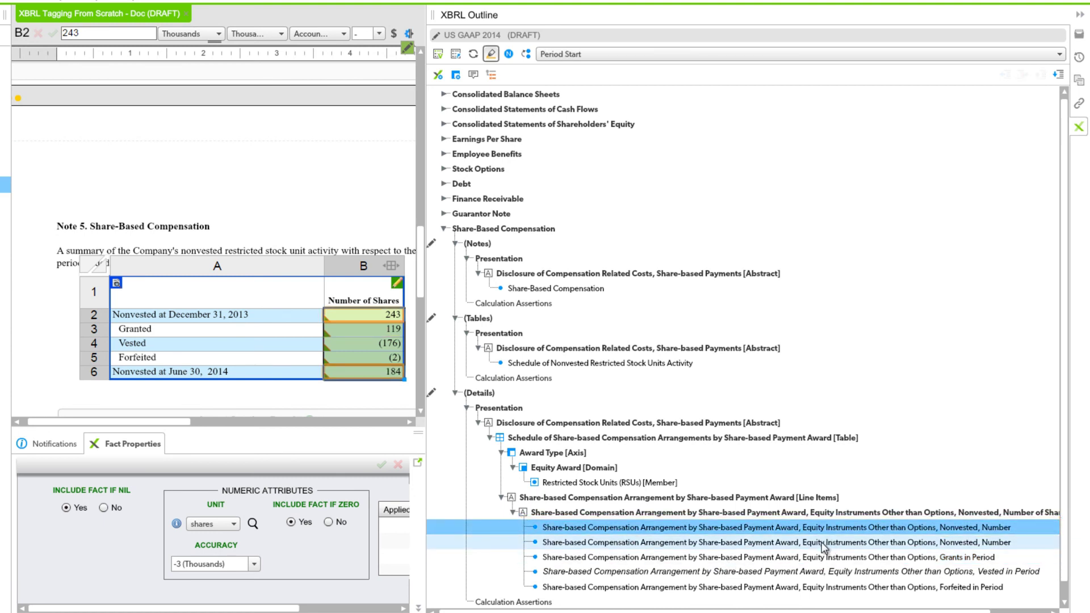
pyautogui.moveTo(823, 548); pyautogui.dragTo(824, 596)
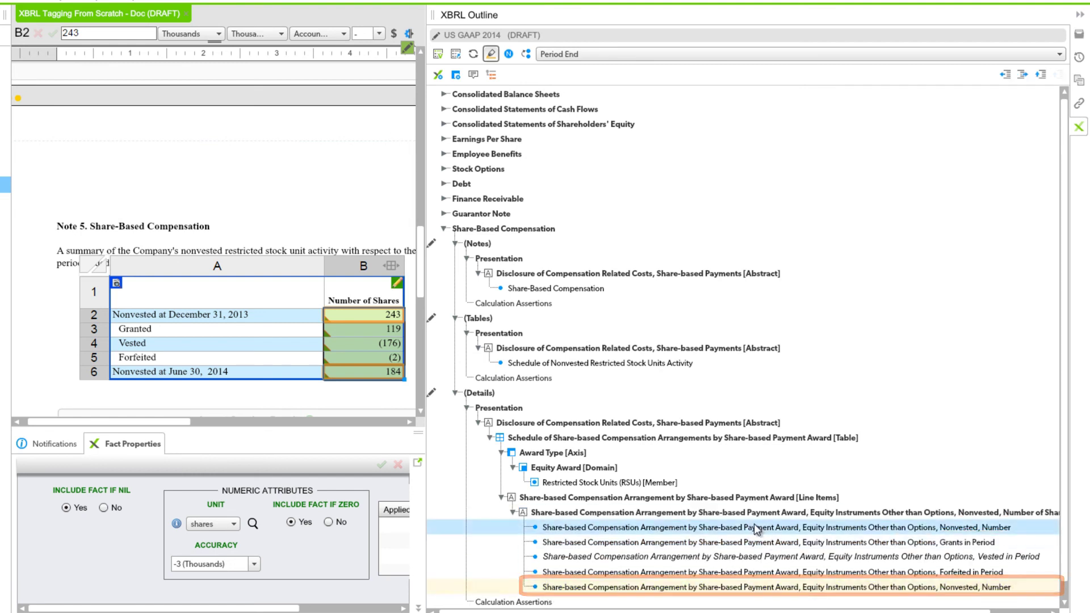
# - Check the order of the Grants, Vested, Forfeited and ending Nonvested concepts against the highlighted values in the table
pyautogui.click(755, 543)
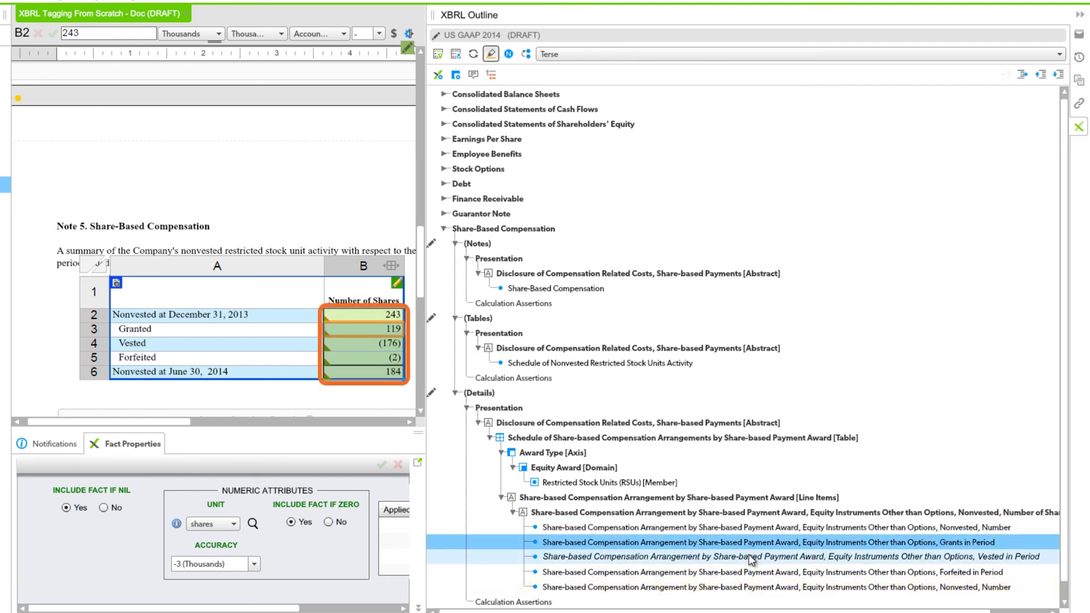
pyautogui.click(730, 558)
pyautogui.click(730, 572)
pyautogui.click(731, 589)
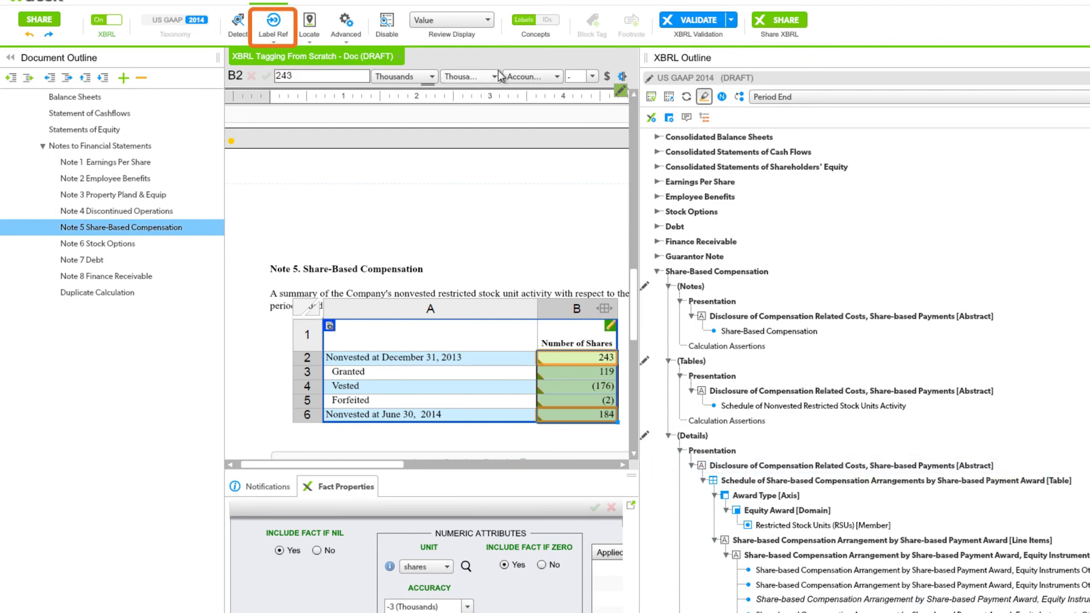
# - Enable label references and link the Period Start Nonvested, Number concept to the "Nonvested at December 31, 2013" row caption
pyautogui.click(274, 28)
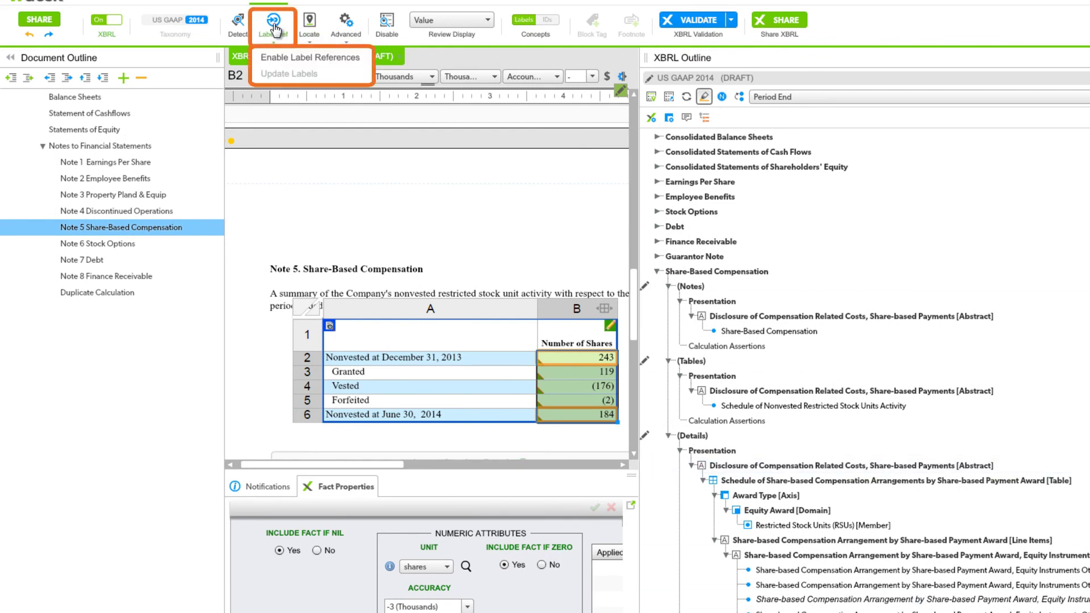
pyautogui.click(315, 59)
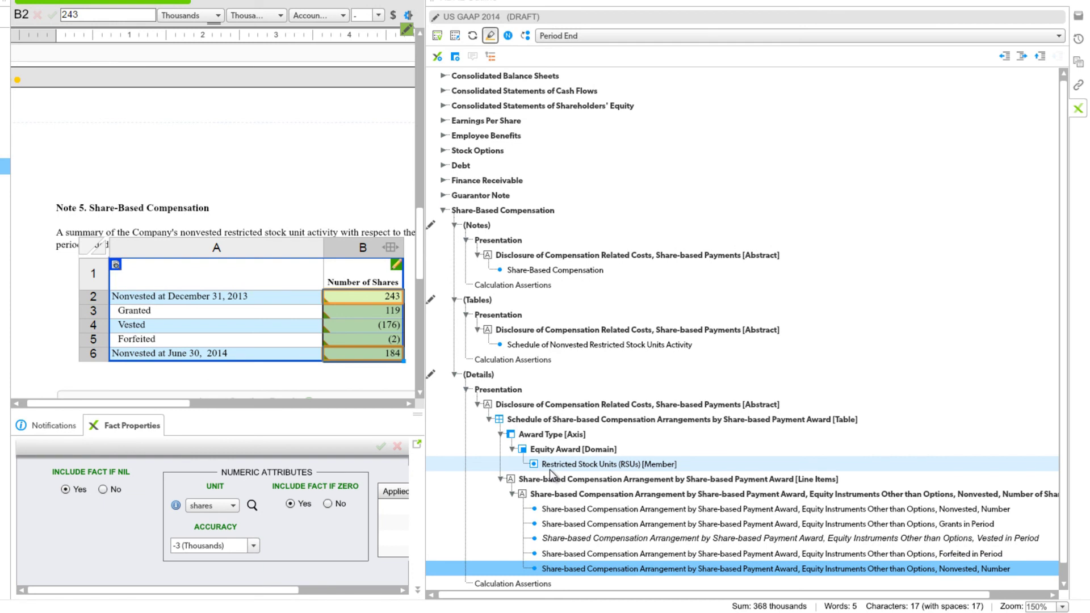
pyautogui.click(596, 514)
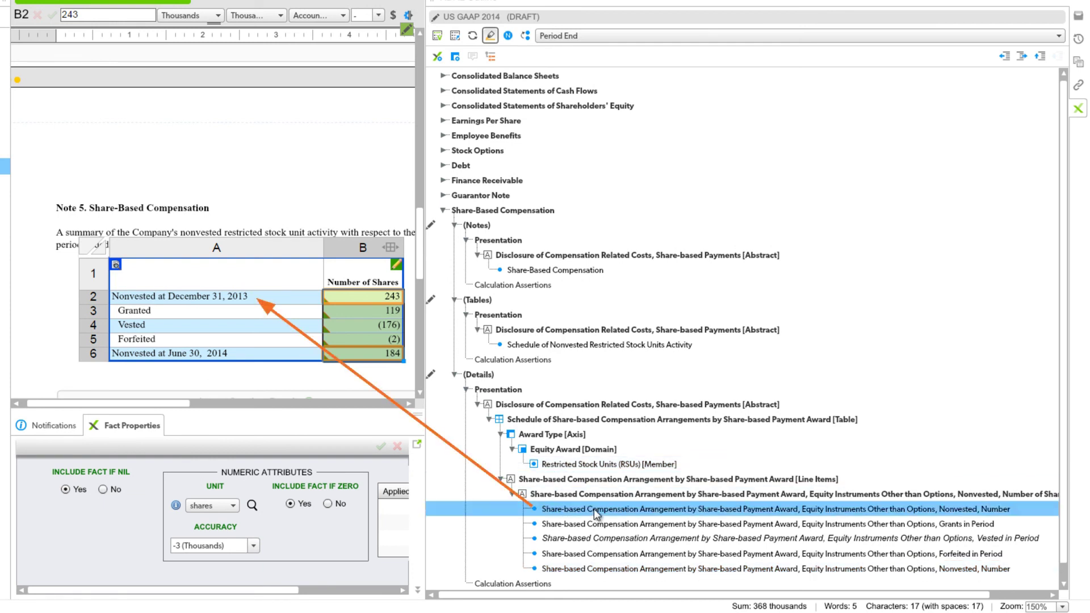
pyautogui.moveTo(596, 509); pyautogui.dragTo(214, 296)
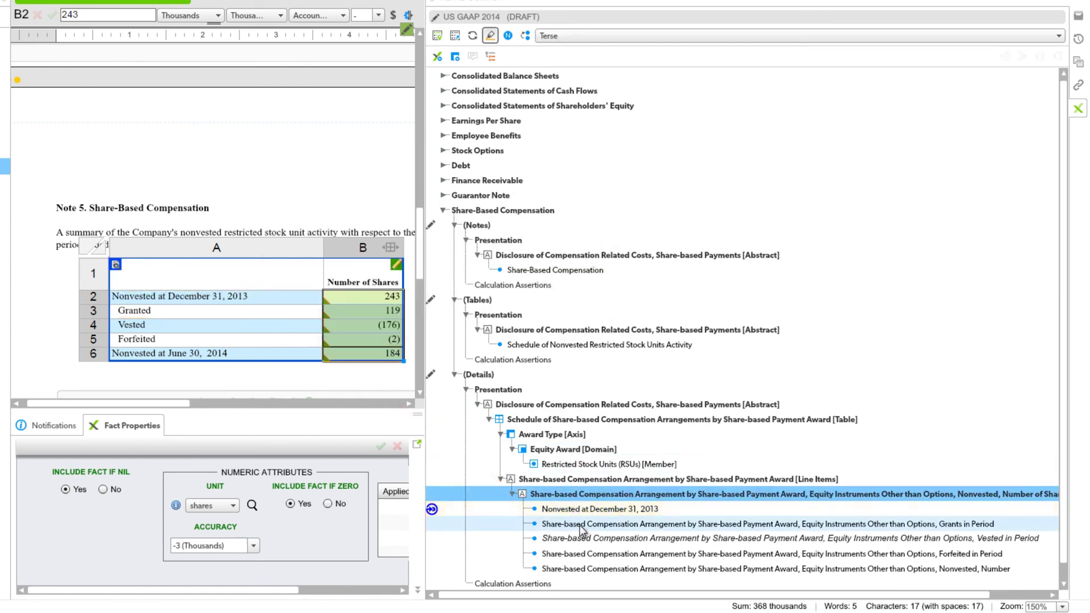
# - Link the Grants, Vested, Forfeited and Period End Nonvested concepts to the Granted, Vested, Forfeited and "Nonvested at June 30, 2014" row captions
pyautogui.moveTo(651, 526); pyautogui.dragTo(225, 309)
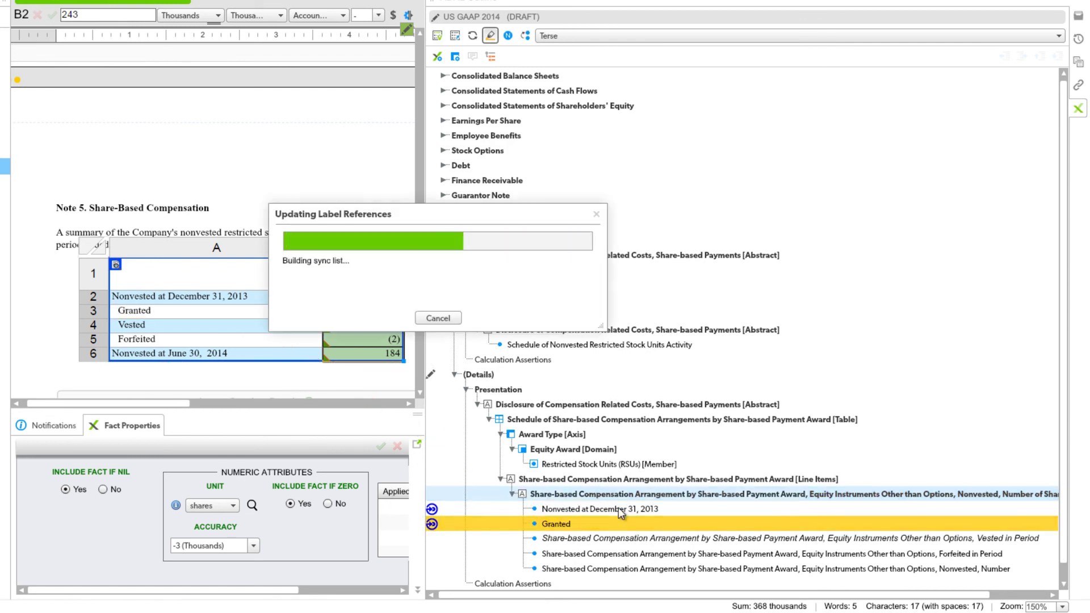
pyautogui.moveTo(732, 539); pyautogui.dragTo(290, 333)
pyautogui.moveTo(613, 555)
pyautogui.mouseDown()
pyautogui.moveTo(628, 560)
pyautogui.moveTo(527, 521)
pyautogui.moveTo(279, 341)
pyautogui.mouseUp()
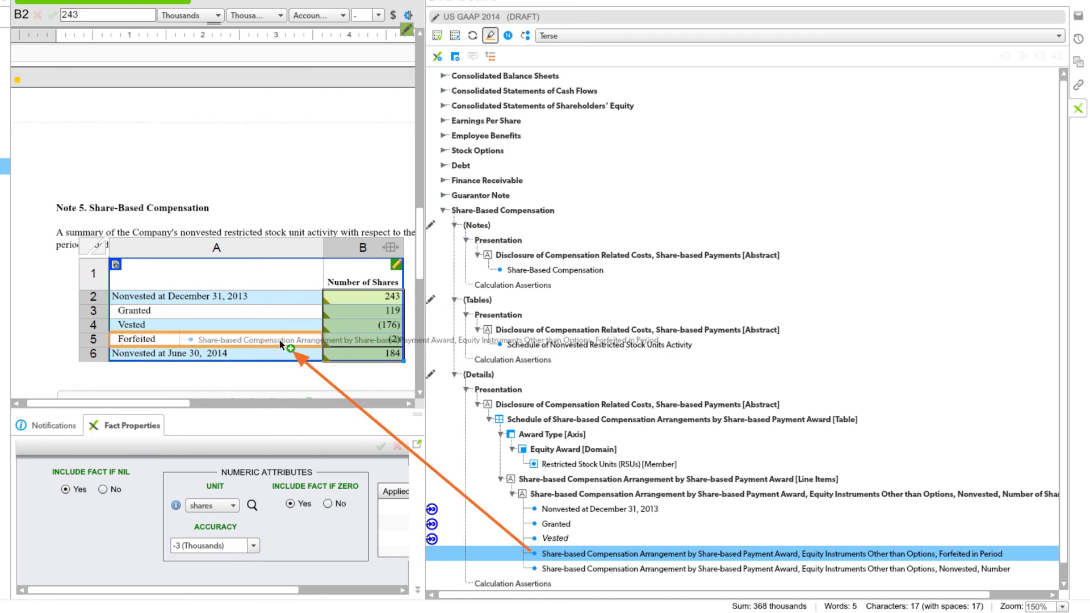
pyautogui.moveTo(280, 344); pyautogui.dragTo(280, 344)
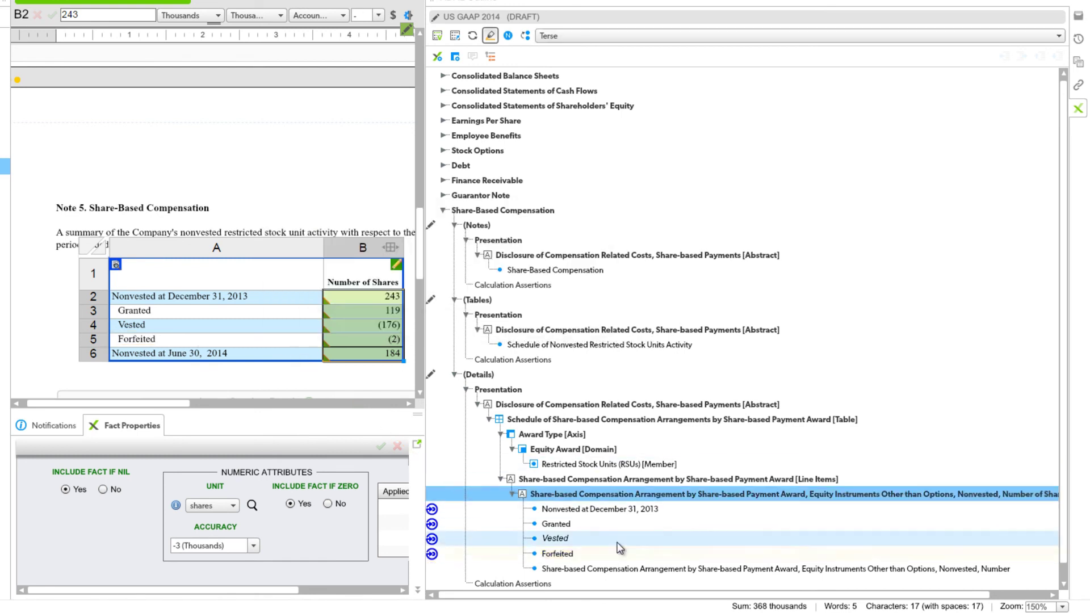
pyautogui.moveTo(605, 569); pyautogui.dragTo(248, 353)
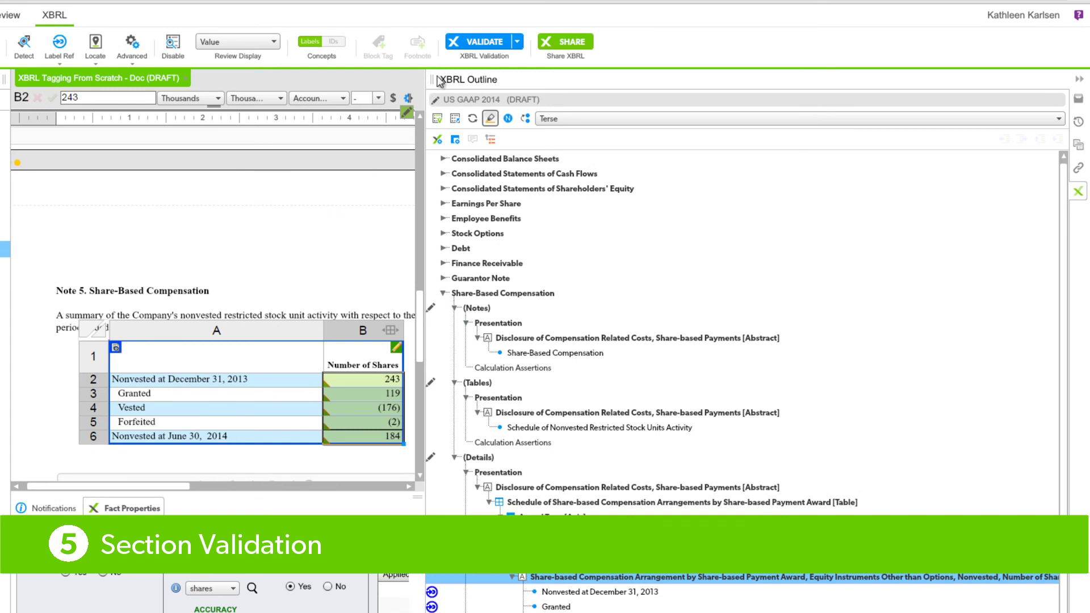
# - Narrow the XBRL outline to widen the document view and run a Section Validation on Note 5 Share-Based Compensation
pyautogui.moveTo(427, 98); pyautogui.dragTo(828, 110)
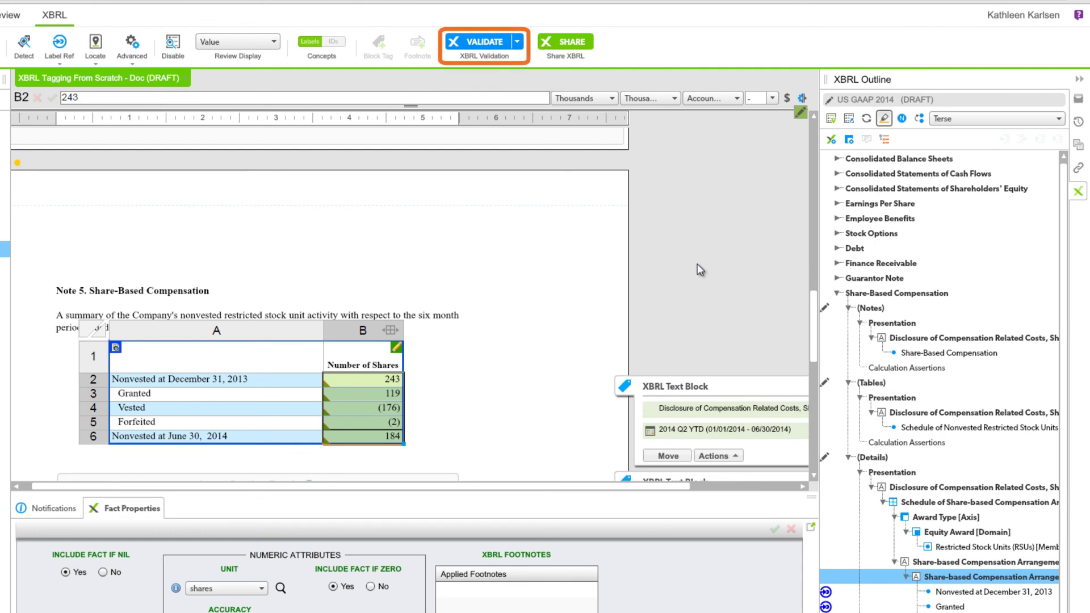
pyautogui.click(517, 45)
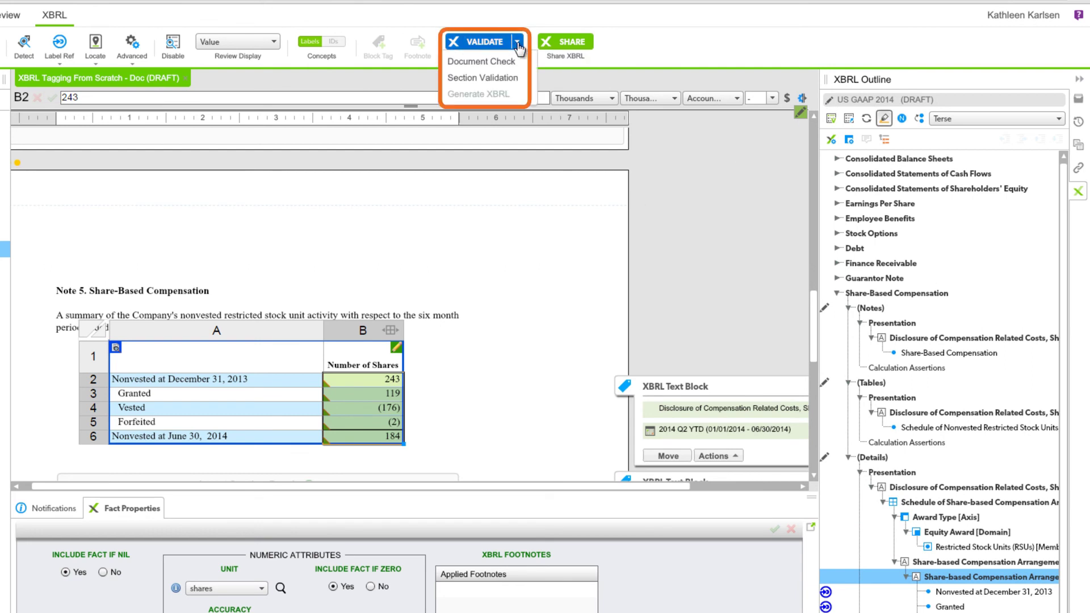
pyautogui.click(486, 79)
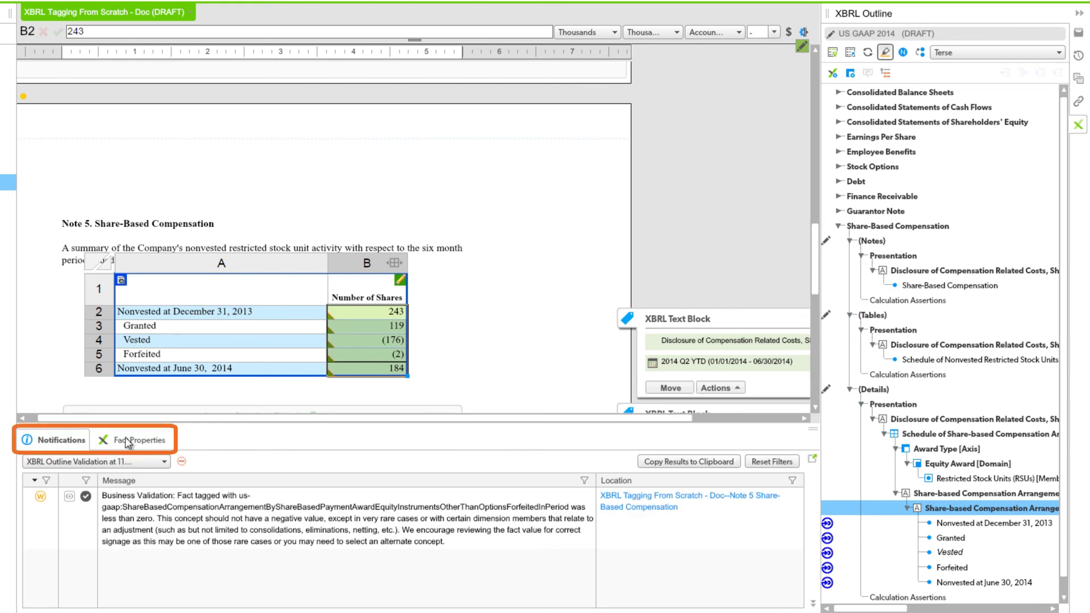
# - Locate the Forfeited fact flagged by the business validation warning, set Reverse Source Value Sign to Yes and apply the property change
pyautogui.click(168, 503)
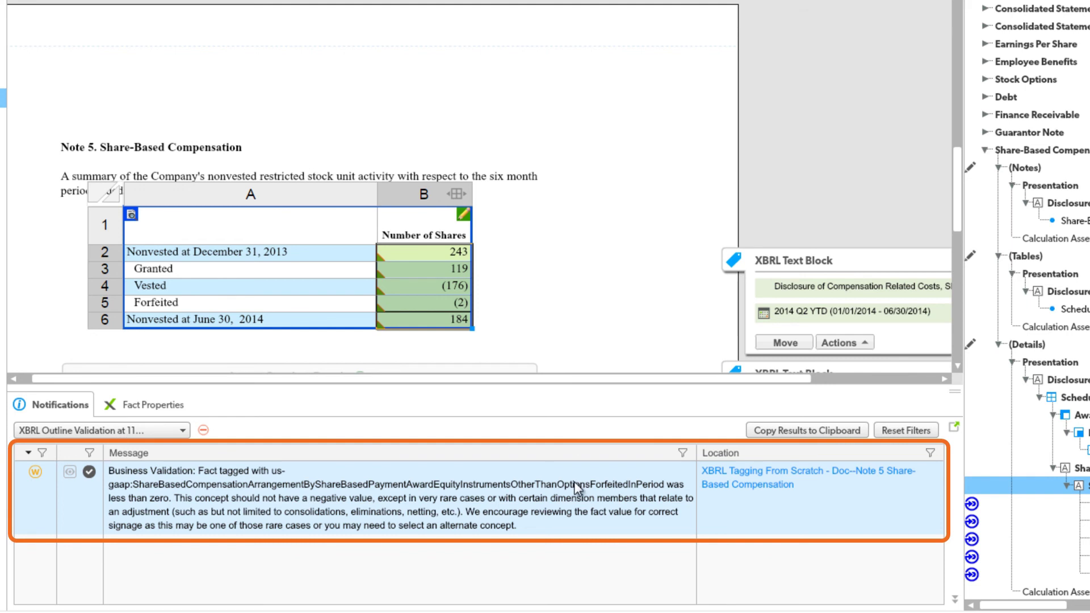
pyautogui.click(757, 486)
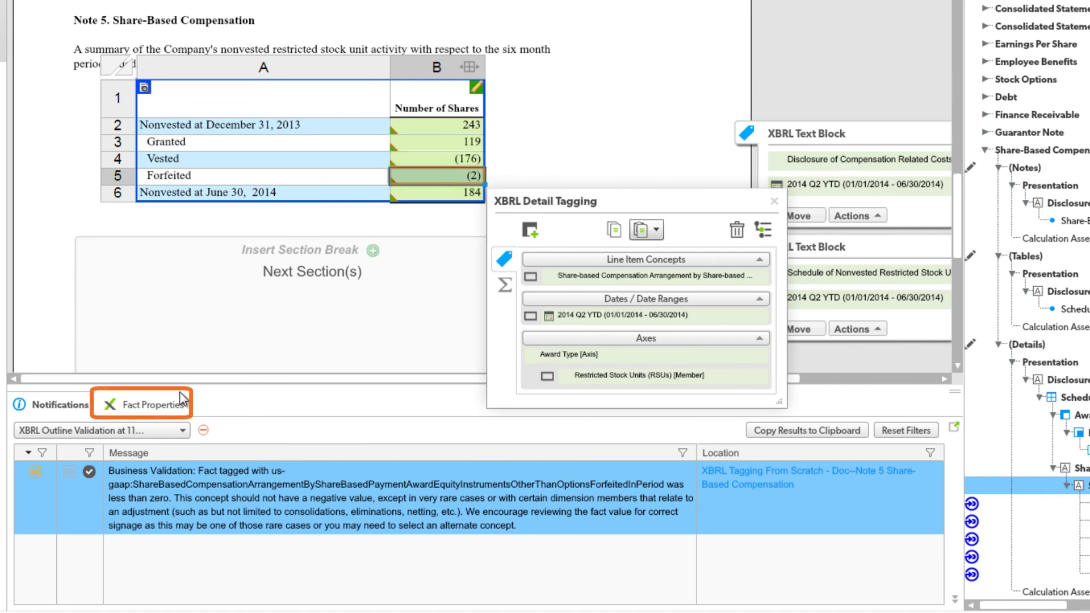
pyautogui.click(175, 411)
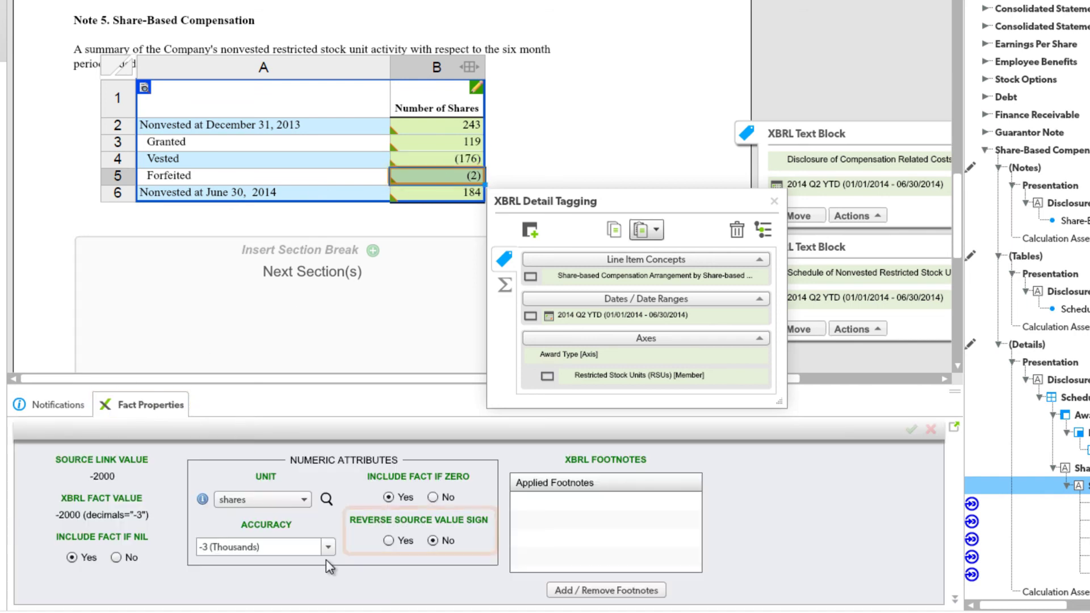
pyautogui.click(388, 540)
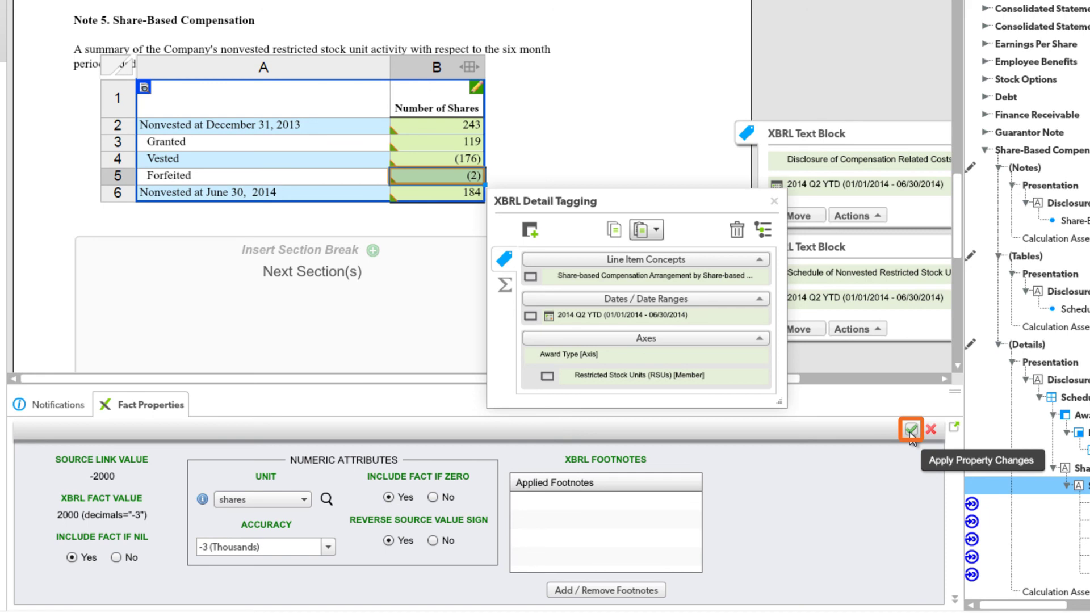
pyautogui.click(910, 431)
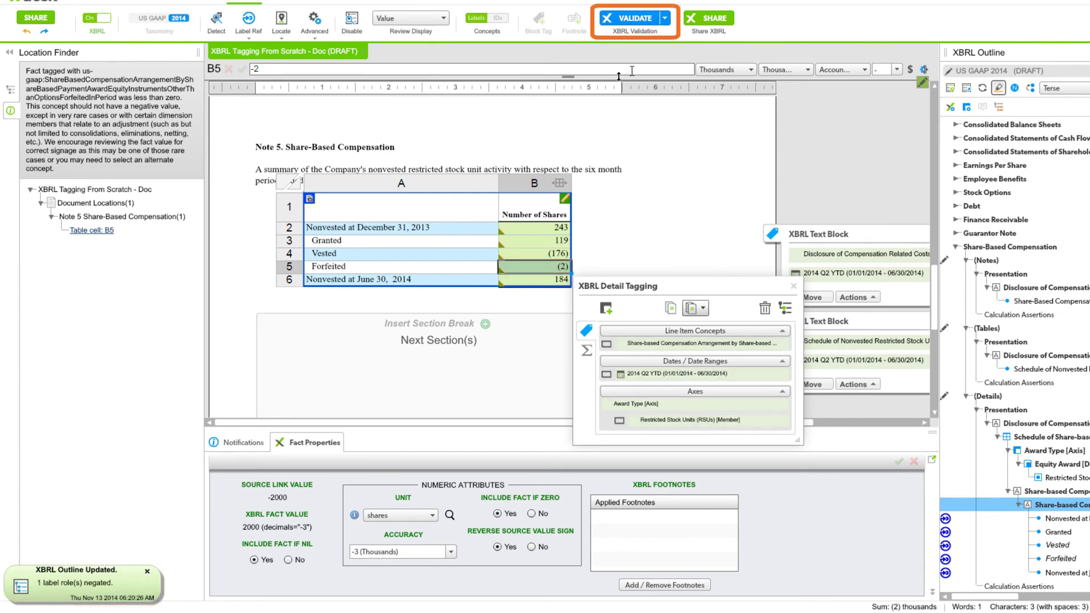
# - Rerun the Section Validation on Note 5 to recheck the corrected Forfeited fact
pyautogui.click(665, 19)
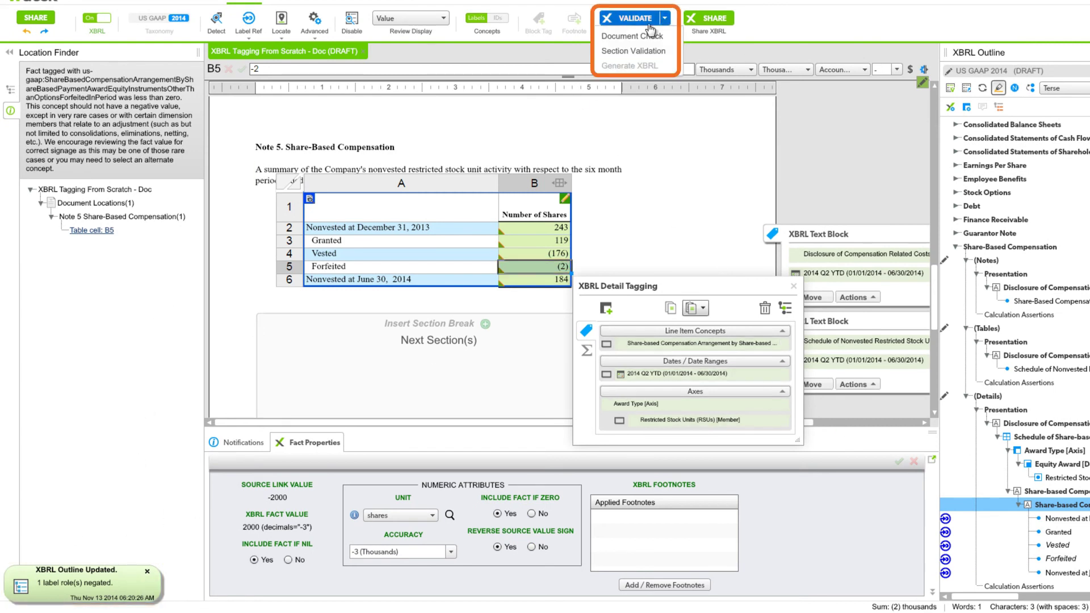
pyautogui.click(631, 51)
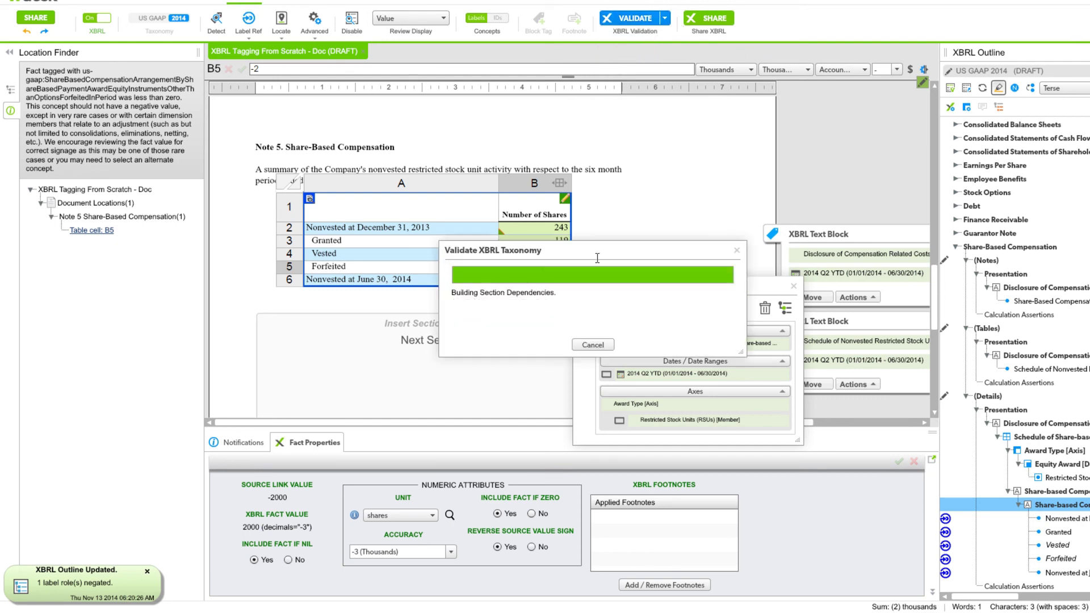